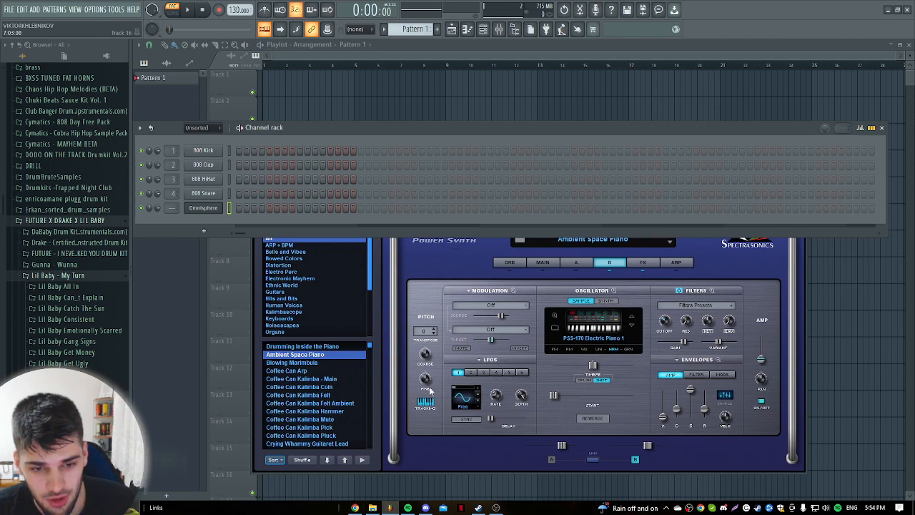
# Set the project tempo to 127 BPM
pyautogui.click(478, 252)
pyautogui.moveTo(491, 159); pyautogui.dragTo(527, 165)
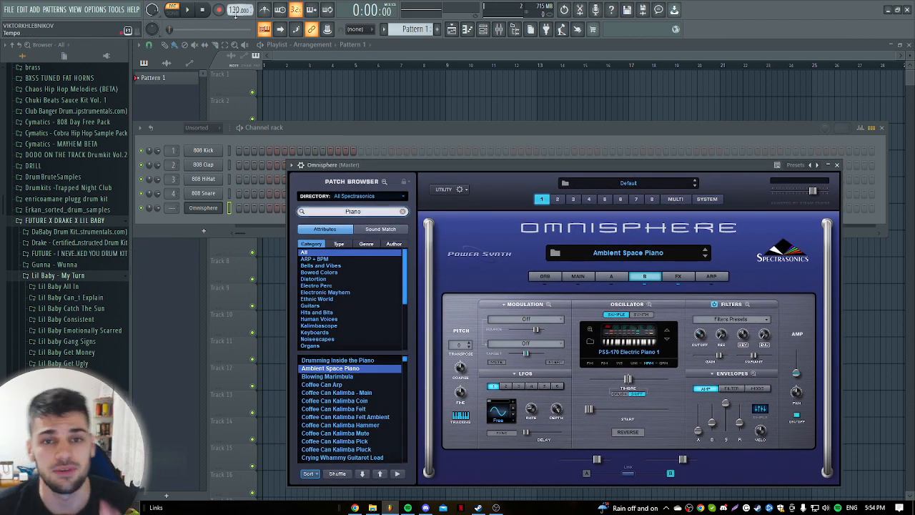
pyautogui.scroll(-1, 238, 10)
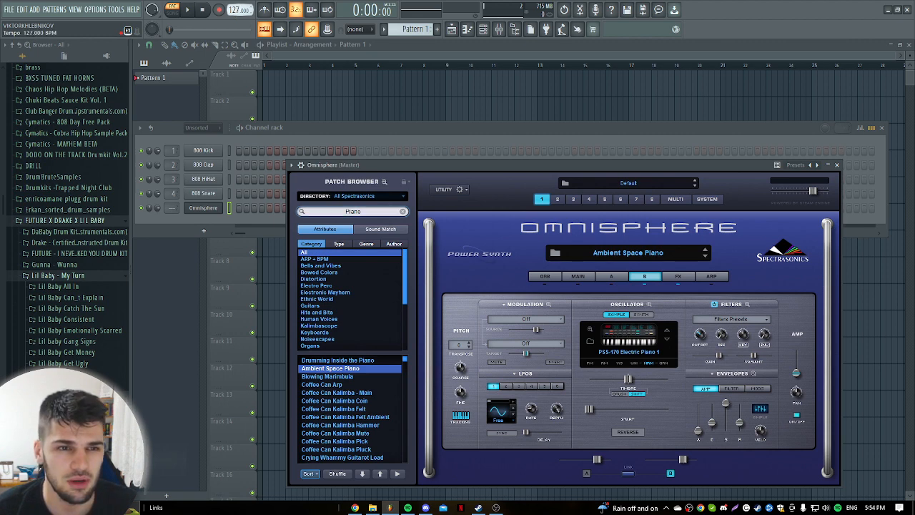
pyautogui.click(373, 145)
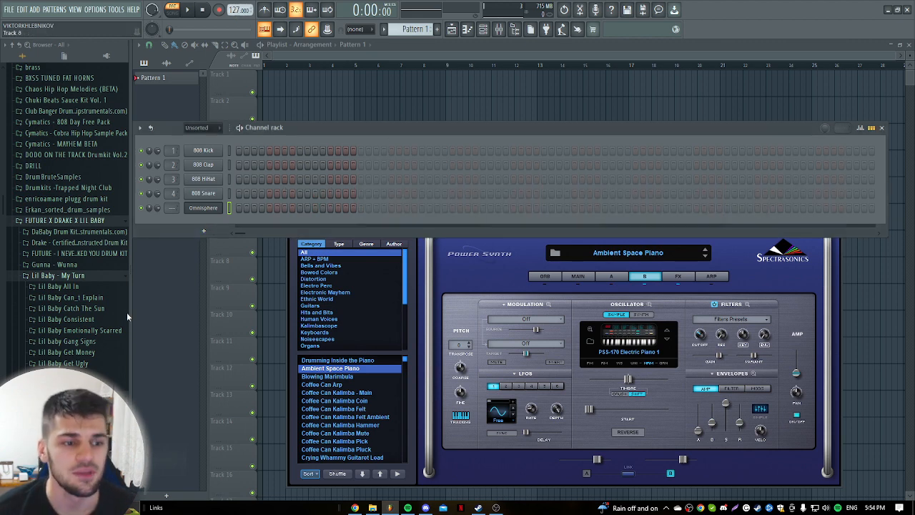
# Add the C Minor scale from ScaleHelper's Major & Minor Scales folder to the channel rack as a new channel
pyautogui.scroll(-7, 127, 316)
pyautogui.scroll(-8, 67, 215)
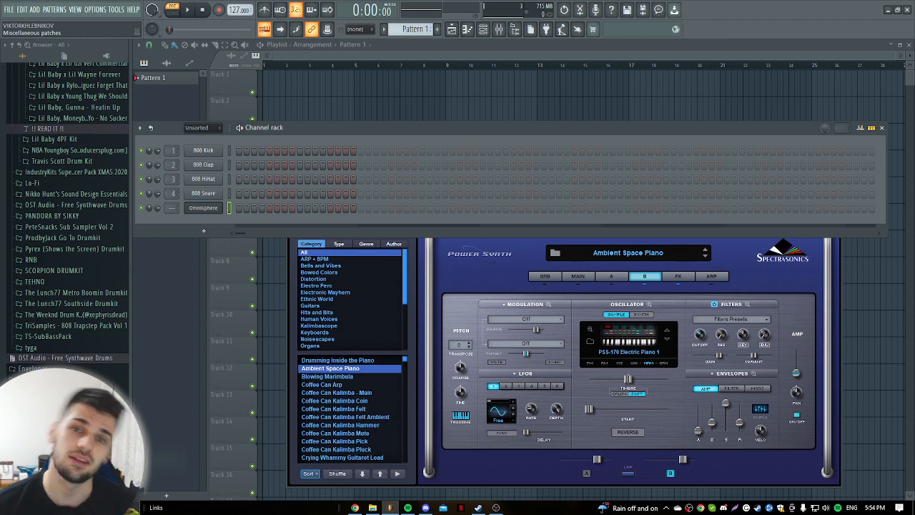
pyautogui.scroll(15, 68, 215)
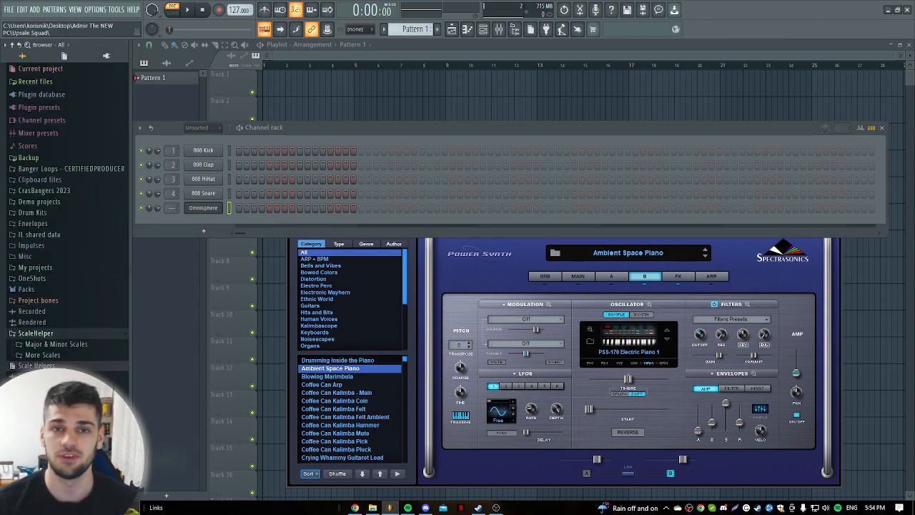
pyautogui.click(72, 346)
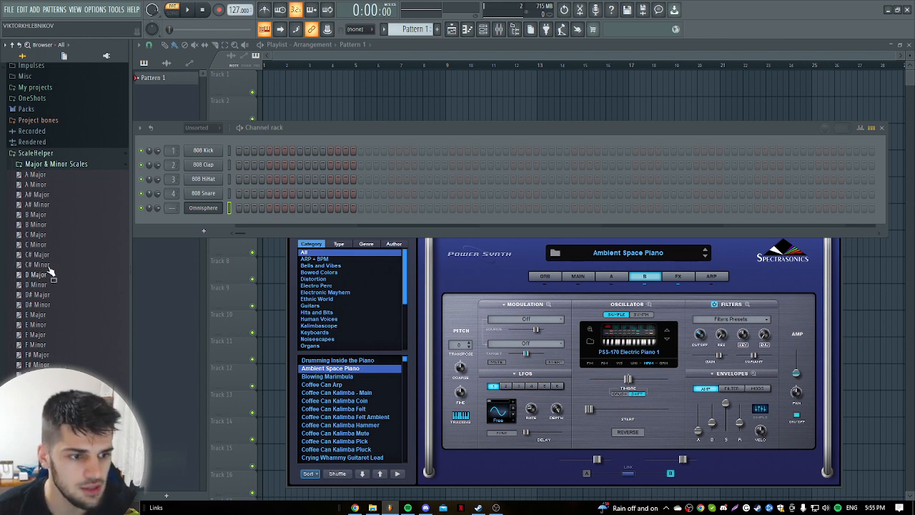
pyautogui.moveTo(45, 244); pyautogui.dragTo(212, 224)
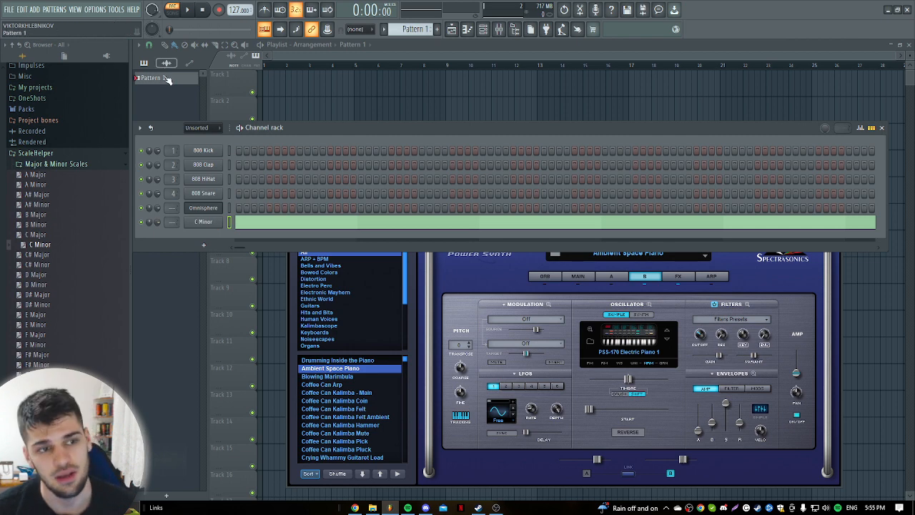
# Place Pattern 1 at the start of Track 1, shorten the clip to four bars and switch playback to song mode
pyautogui.moveTo(166, 77); pyautogui.dragTo(283, 90)
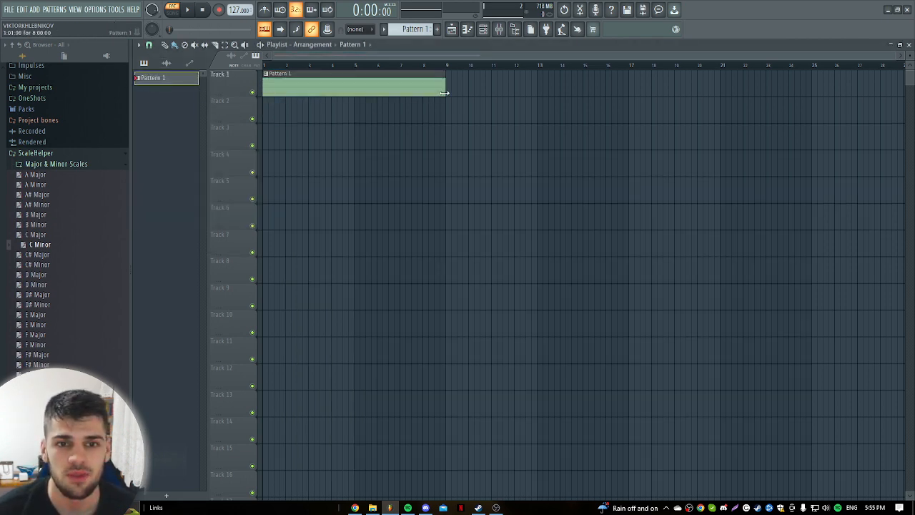
pyautogui.moveTo(444, 93); pyautogui.dragTo(350, 91)
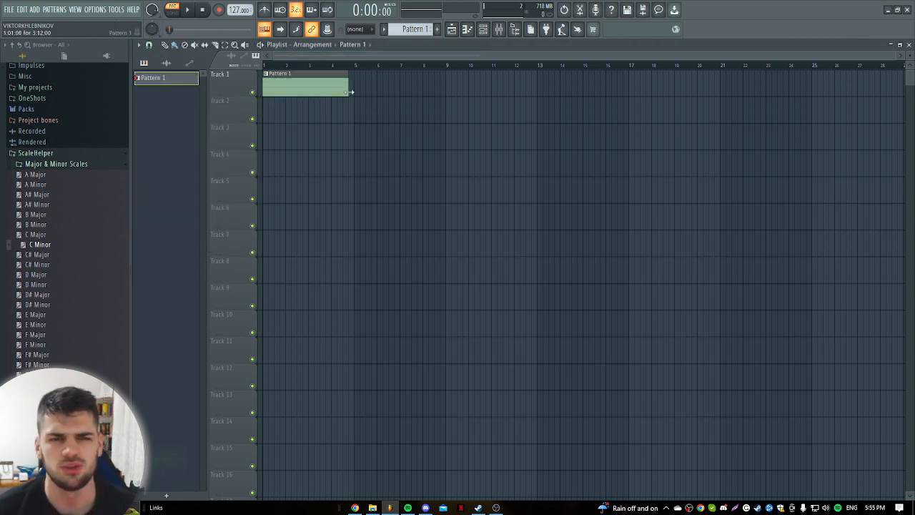
pyautogui.click(172, 10)
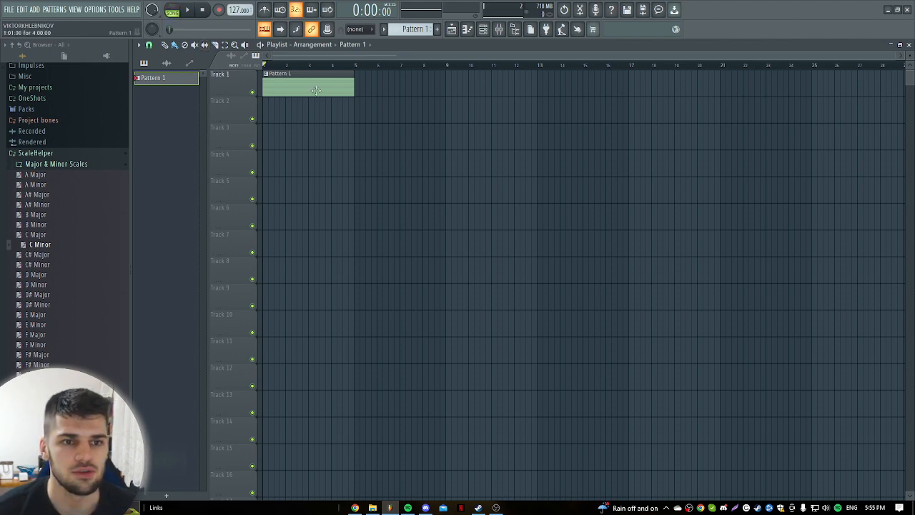
# Open the Omnisphere channel's piano roll and try out a single note on D#5, removing it again
pyautogui.click(484, 28)
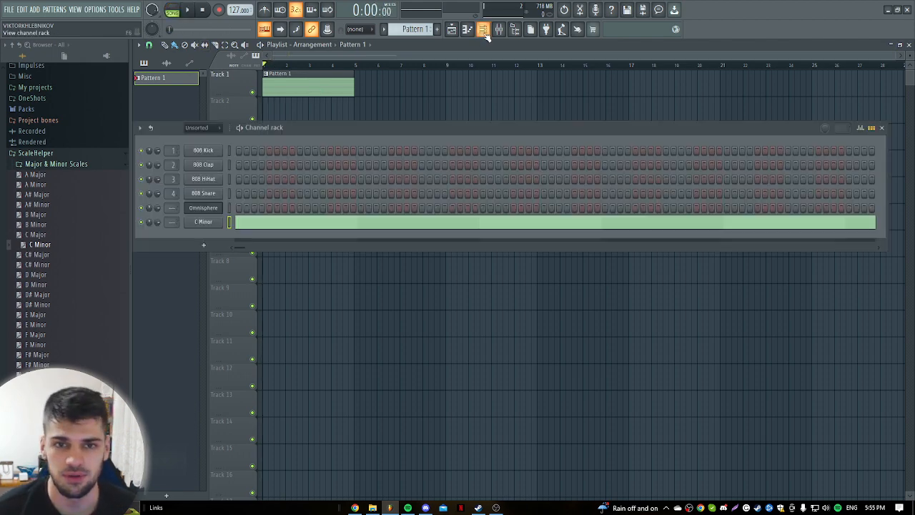
pyautogui.rightClick(214, 209)
pyautogui.click(247, 208)
pyautogui.scroll(-3, 253, 244)
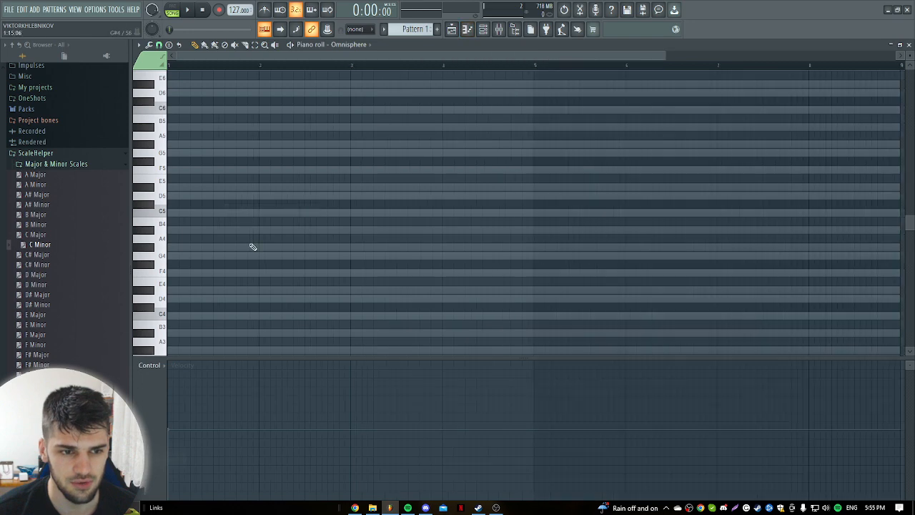
pyautogui.click(246, 187)
pyautogui.rightClick(245, 187)
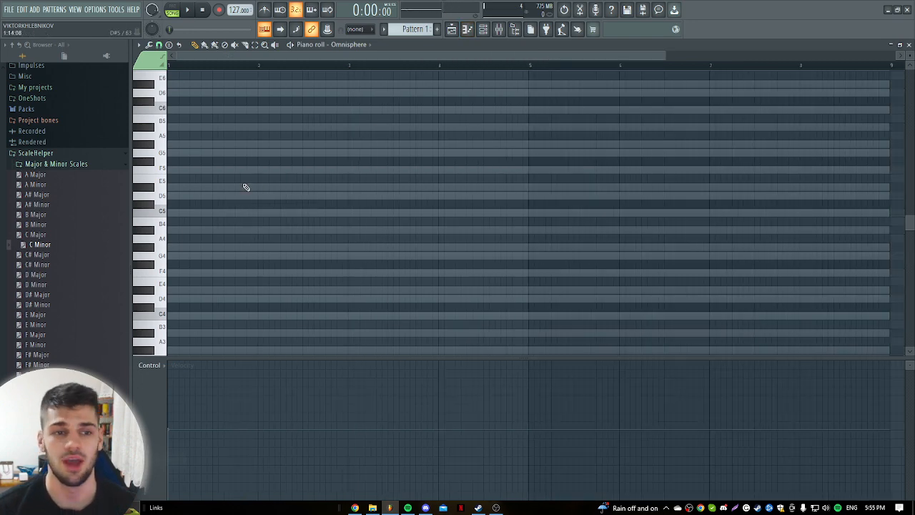
pyautogui.scroll(-5, 308, 219)
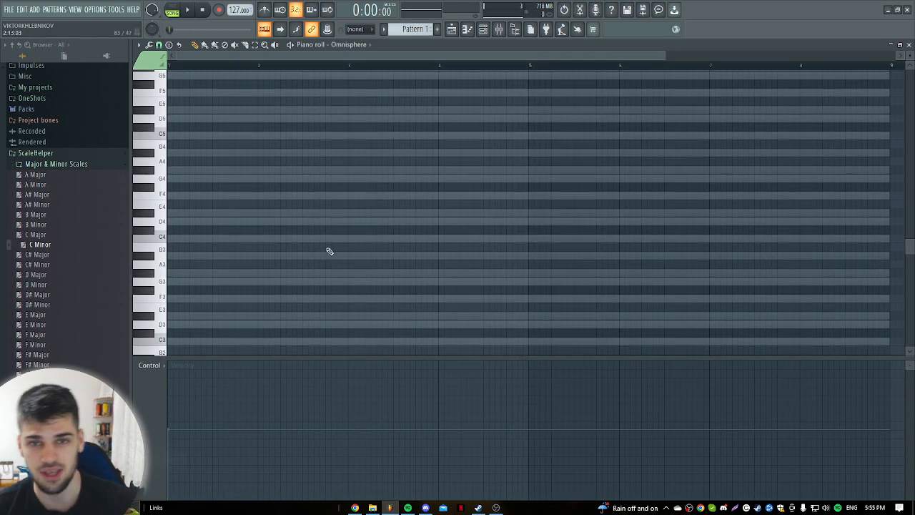
pyautogui.scroll(3, 330, 251)
# Route Omnisphere to mixer track 5 and inspect the effects of its Ambient Space Piano patch
pyautogui.click(483, 28)
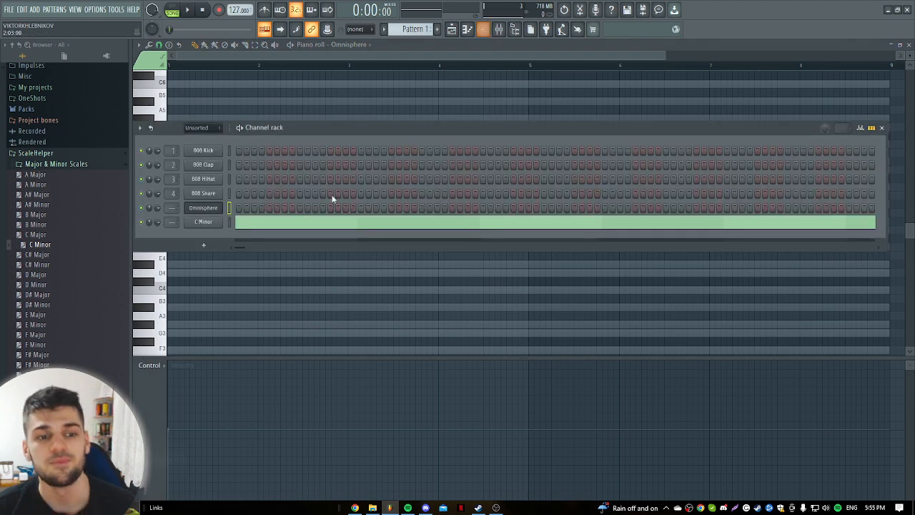
pyautogui.click(827, 508)
pyautogui.click(205, 210)
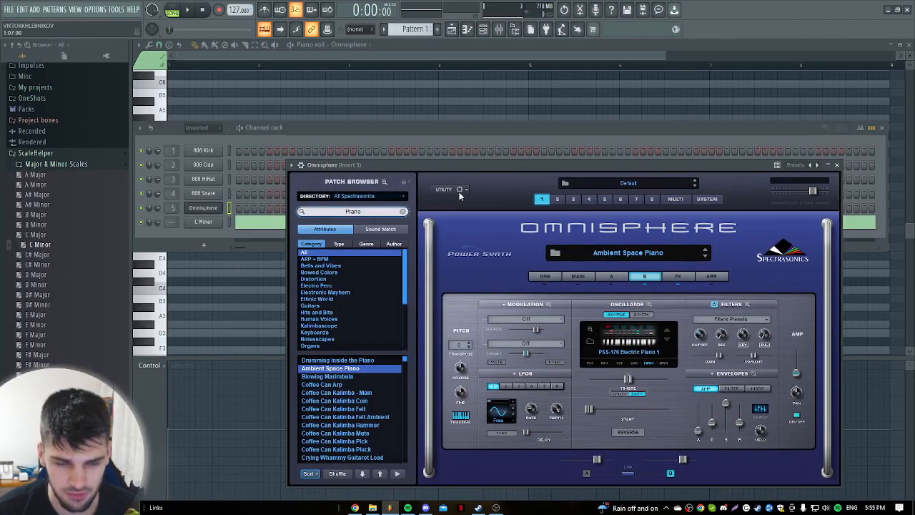
pyautogui.moveTo(452, 164); pyautogui.dragTo(469, 162)
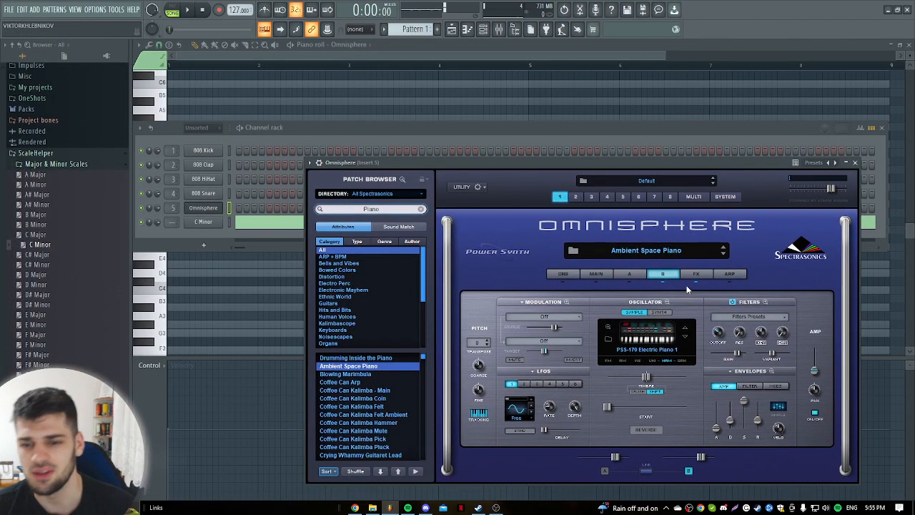
pyautogui.click(695, 274)
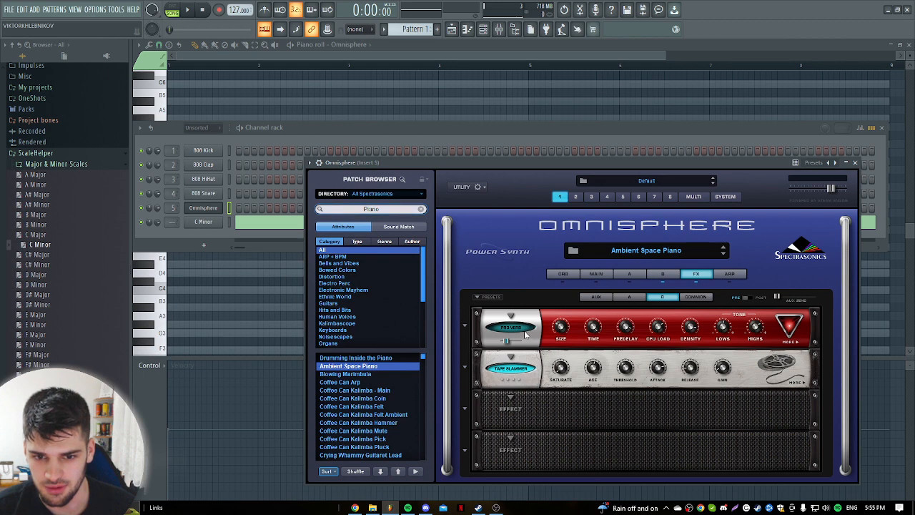
pyautogui.click(664, 274)
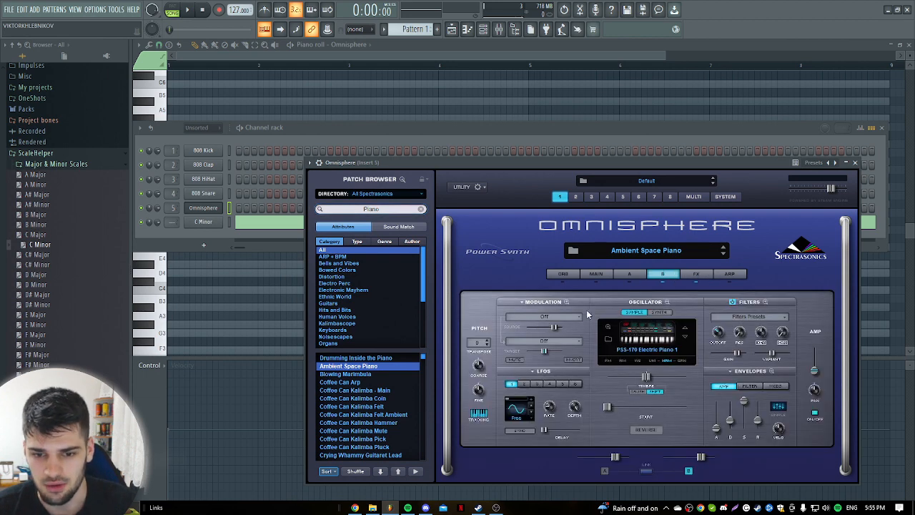
# Return from the Omnisphere plugin to that channel's piano roll
pyautogui.rightClick(217, 211)
pyautogui.click(231, 216)
pyautogui.rightClick(219, 209)
pyautogui.click(240, 206)
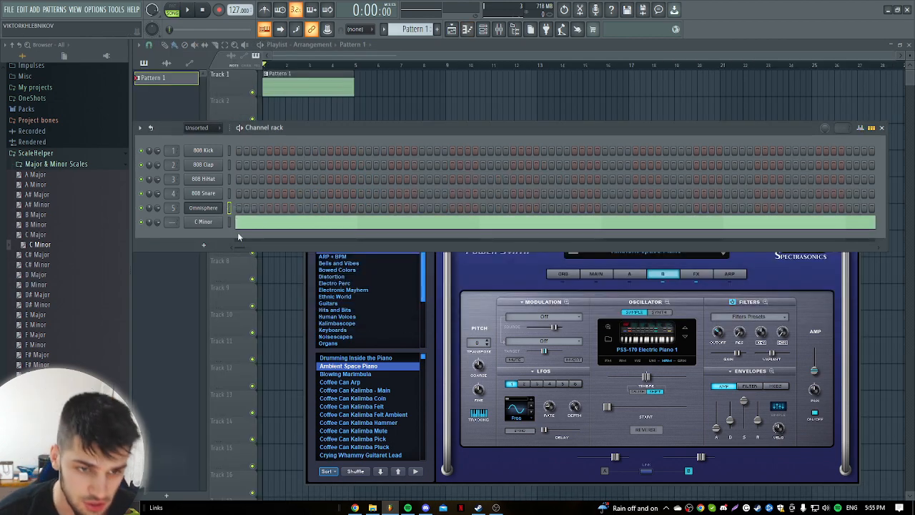
pyautogui.rightClick(218, 206)
pyautogui.click(241, 205)
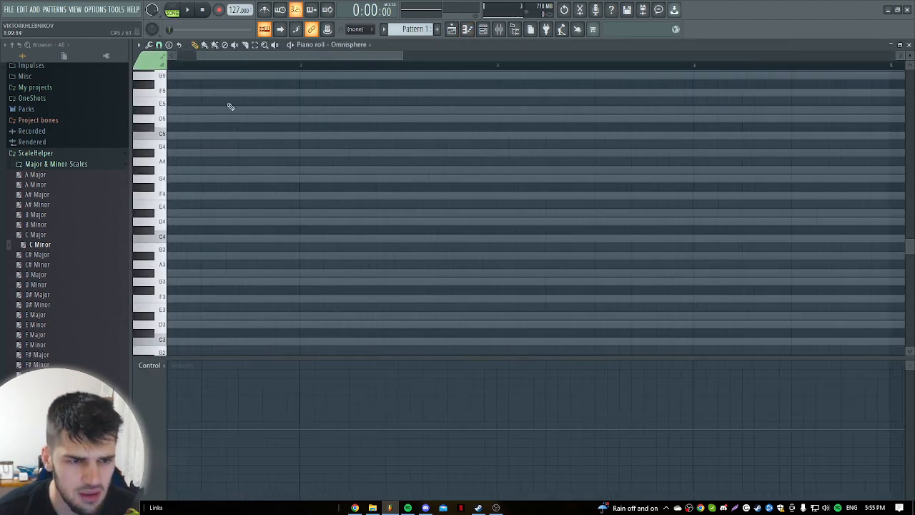
# Set the piano roll's snap to 1/3 beat
pyautogui.scroll(3, 262, 56)
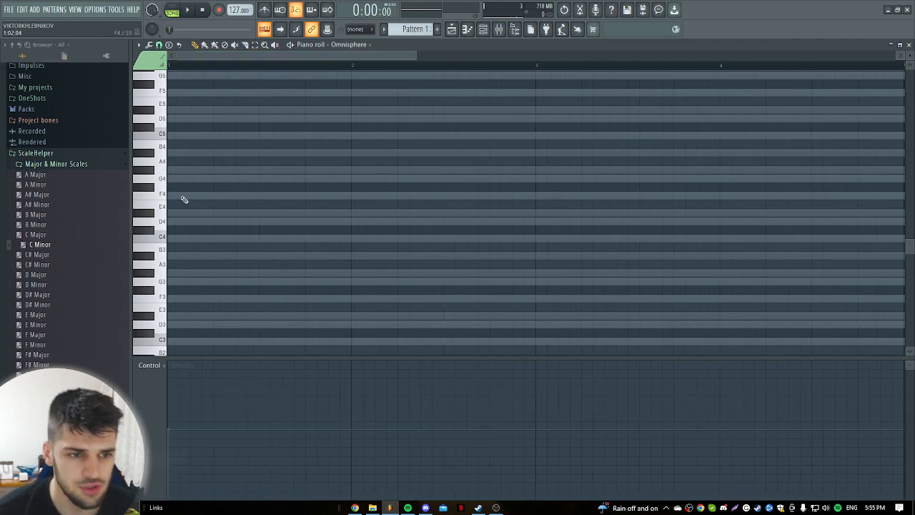
pyautogui.scroll(2, 184, 201)
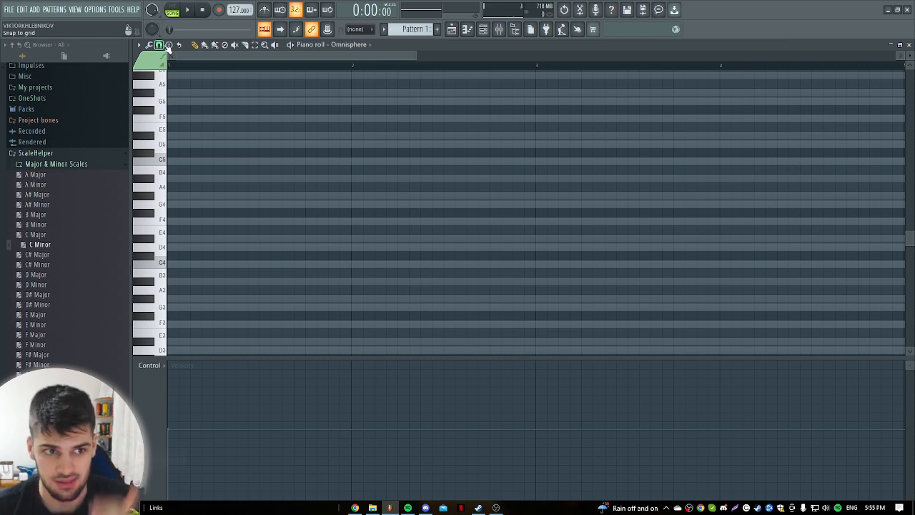
pyautogui.click(169, 46)
pyautogui.click(149, 46)
pyautogui.click(158, 45)
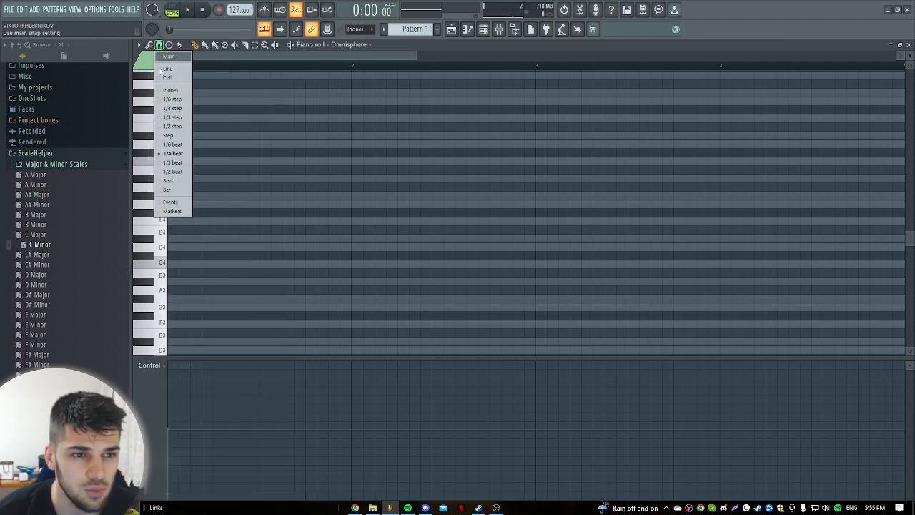
pyautogui.click(175, 164)
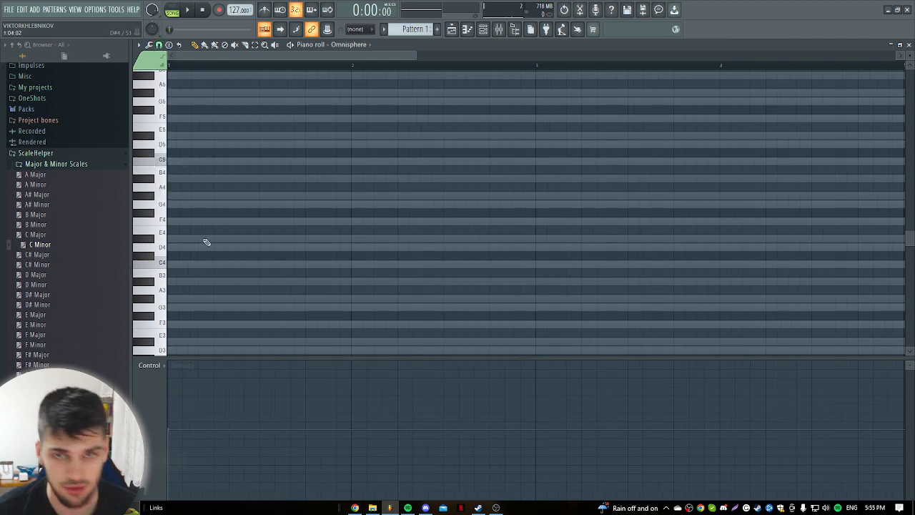
# Draw a G4 note about one bar long at the start of bar 1
pyautogui.scroll(1, 197, 272)
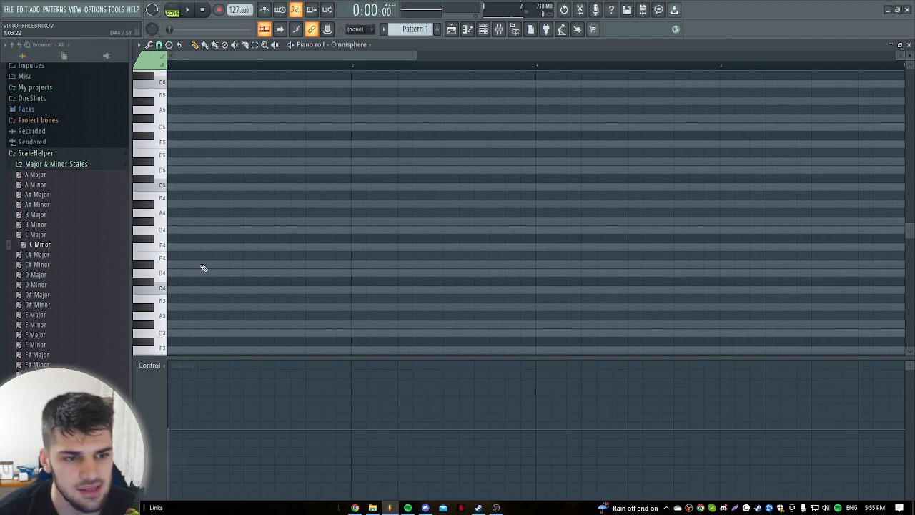
pyautogui.click(190, 231)
pyautogui.moveTo(199, 230); pyautogui.dragTo(352, 242)
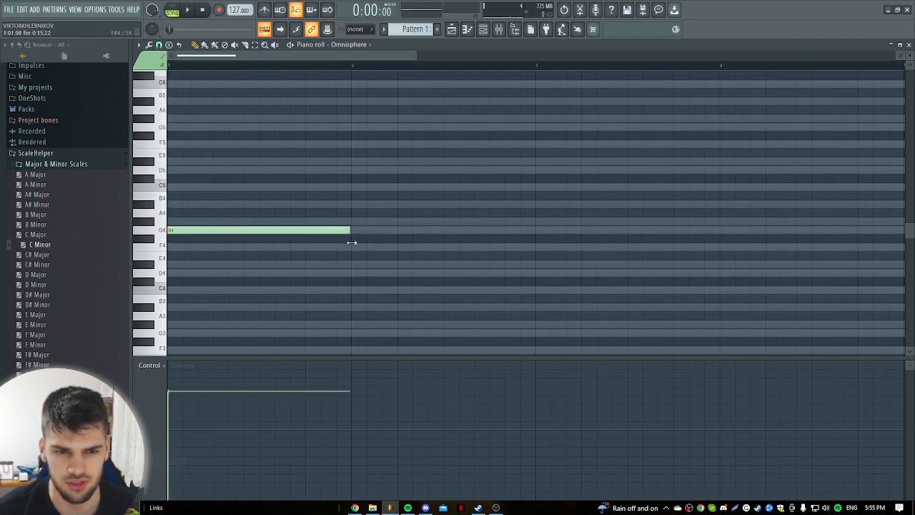
# Add a G#5 note a third of a beat into bar 1, shorten it to 1/3 beat, and add an equally short D#6 on beat 2
pyautogui.scroll(5, 205, 224)
pyautogui.scroll(2, 212, 163)
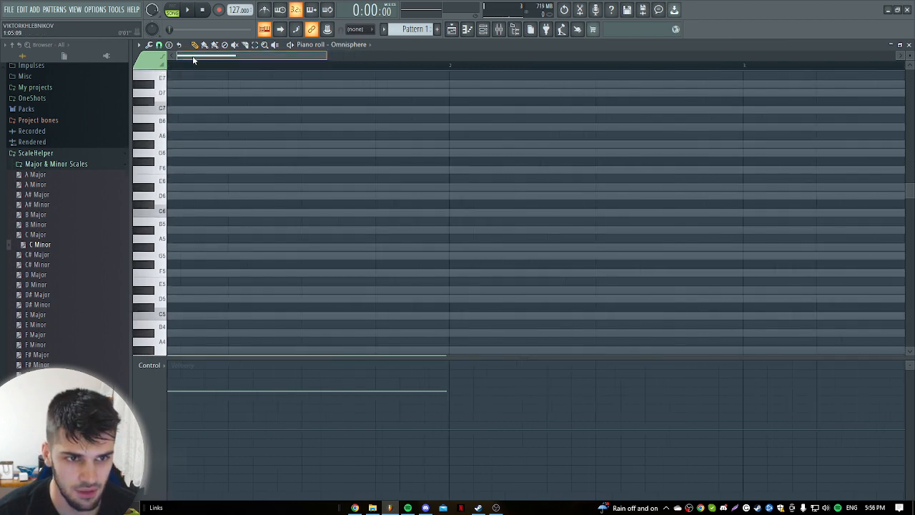
pyautogui.scroll(-3, 204, 180)
pyautogui.click(195, 198)
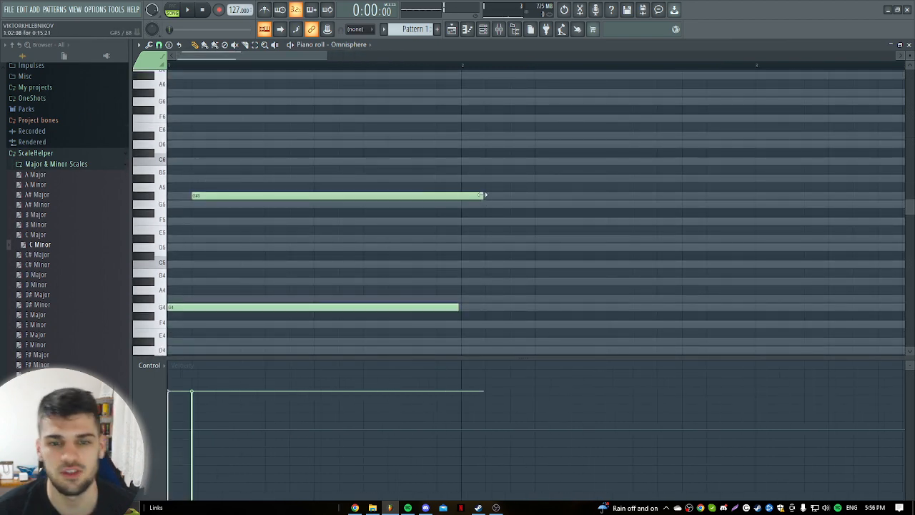
pyautogui.moveTo(483, 194); pyautogui.dragTo(228, 199)
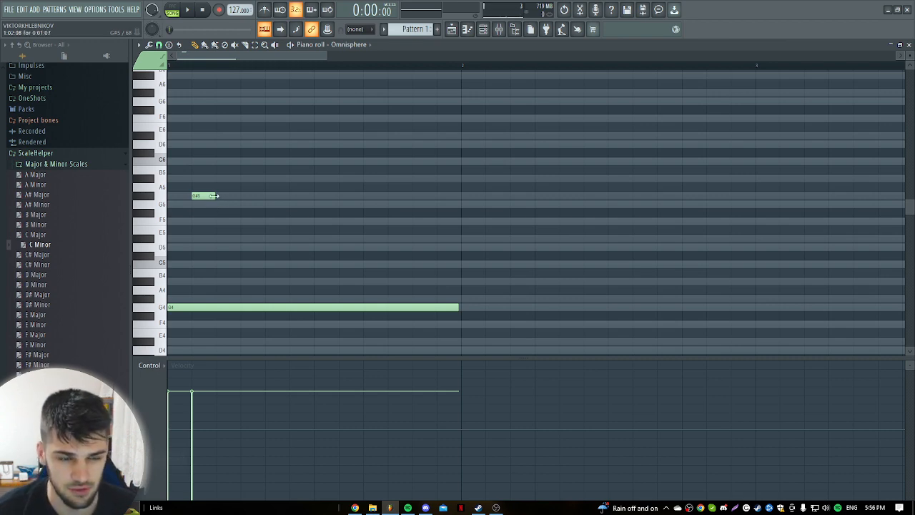
pyautogui.click(243, 136)
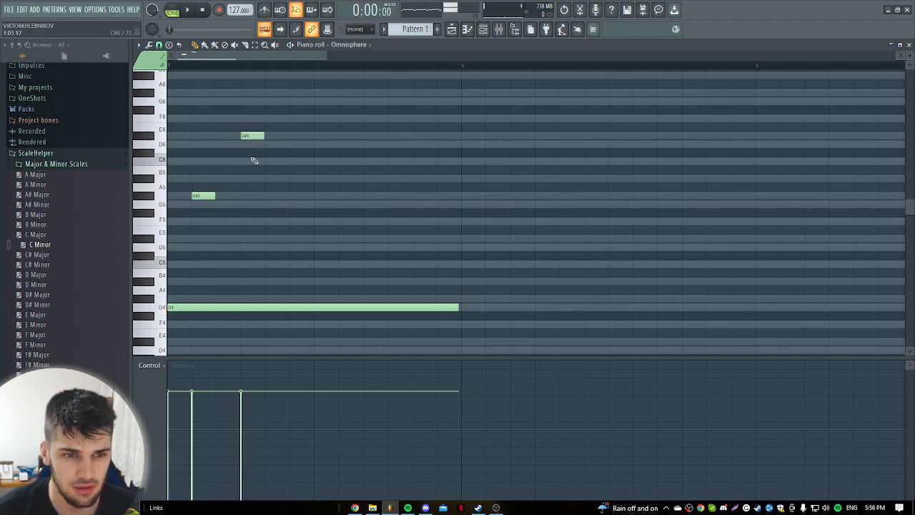
# Raise the long note to C5, lower the first short note to G5, and shift the D#6 note 1/3 beat earlier
pyautogui.moveTo(198, 307); pyautogui.dragTo(201, 264)
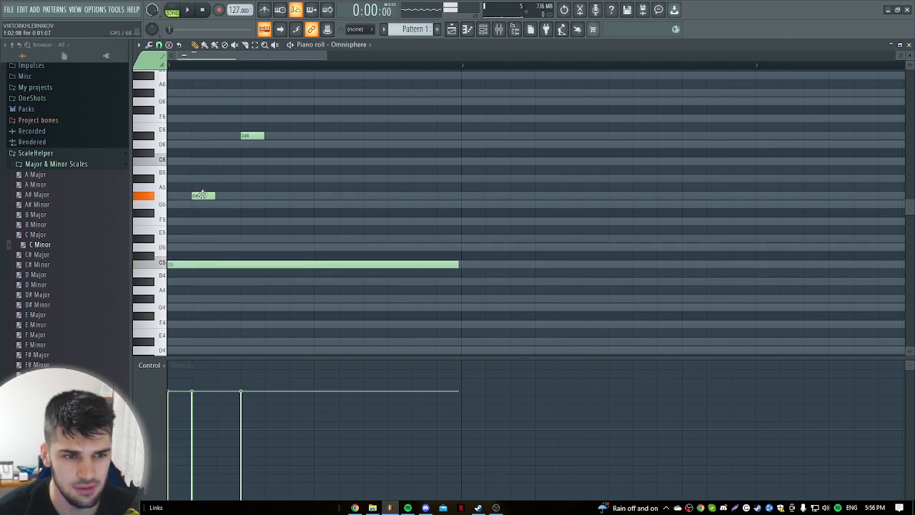
pyautogui.moveTo(202, 196); pyautogui.dragTo(202, 203)
pyautogui.moveTo(253, 135); pyautogui.dragTo(229, 135)
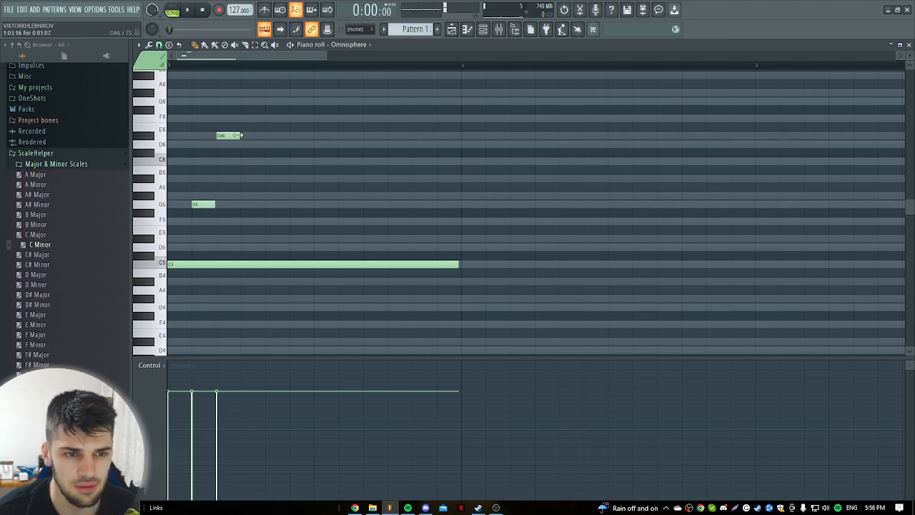
# Play back the three notes, and shorten the C5 note to about half a bar
pyautogui.press('space')
pyautogui.press('space')
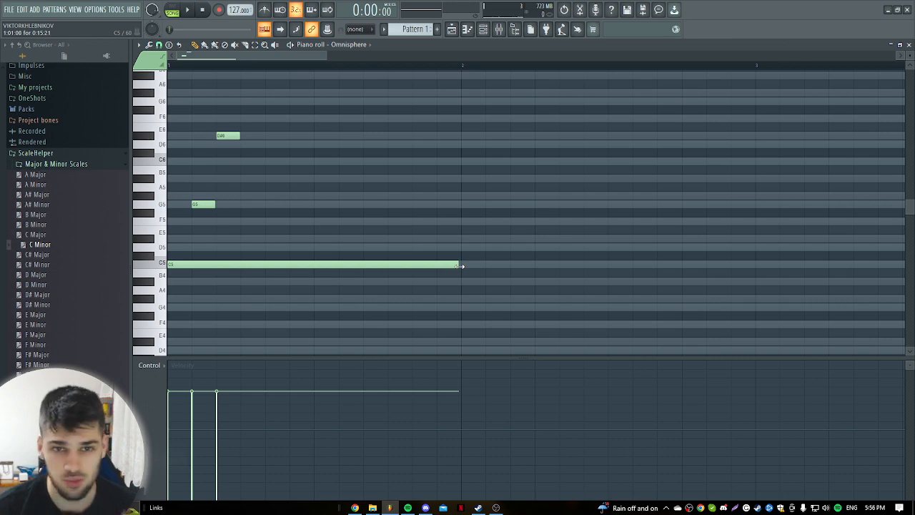
pyautogui.moveTo(461, 265); pyautogui.dragTo(314, 273)
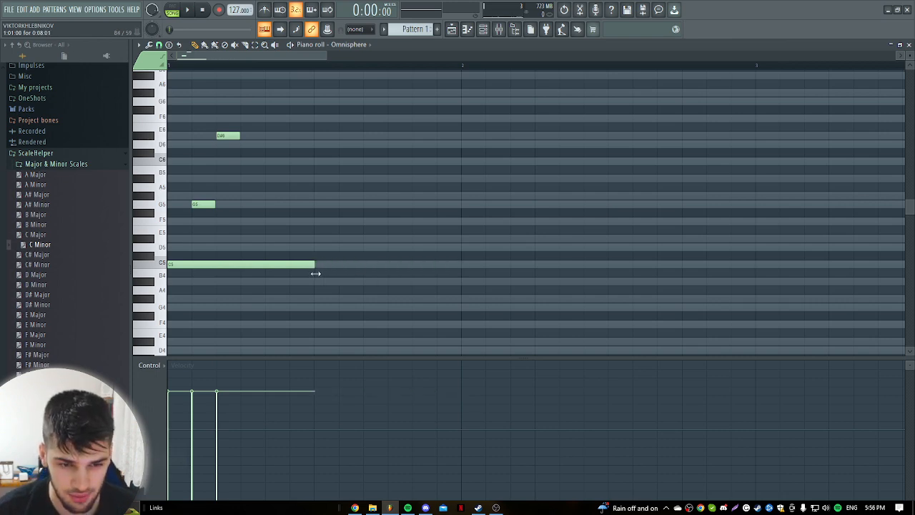
# Add a 1/3-beat G5 note a third of a beat into beat 2, follow it with an equally short D#6, and start playback
pyautogui.click(244, 205)
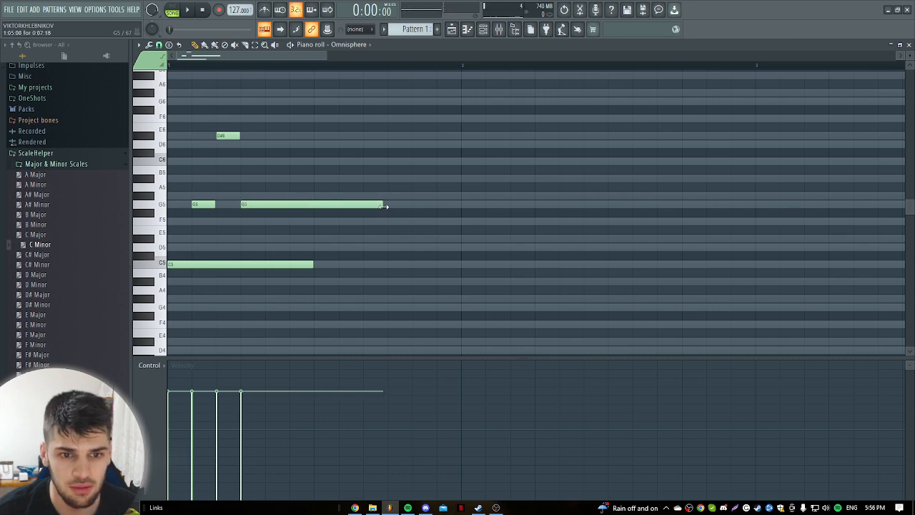
pyautogui.moveTo(384, 206); pyautogui.dragTo(276, 207)
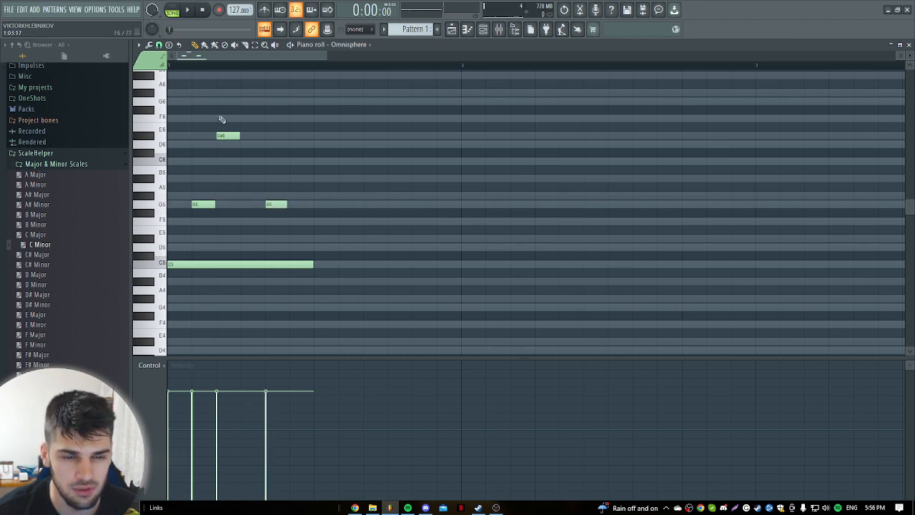
pyautogui.click(291, 136)
pyautogui.press('space')
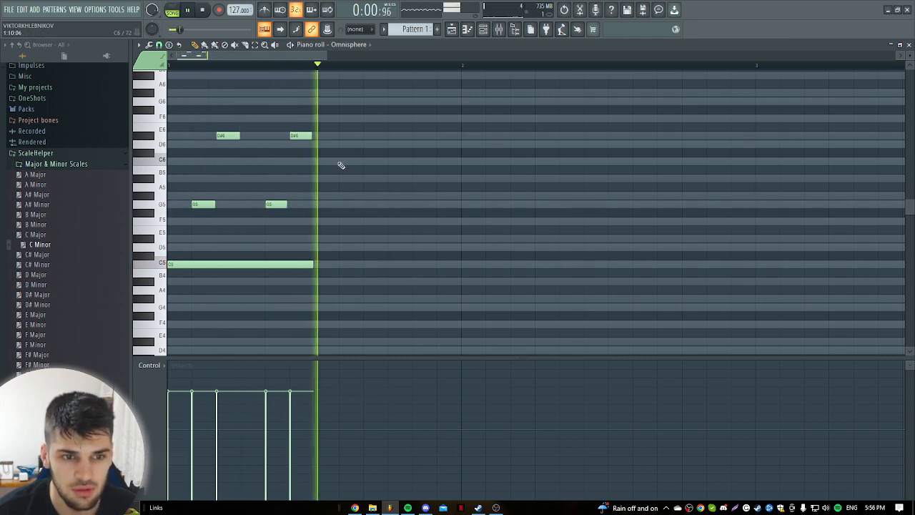
# Fill the start of beat 2 with a 1/3-beat D6 note, and play back the half-bar phrase
pyautogui.press('space')
pyautogui.press('space')
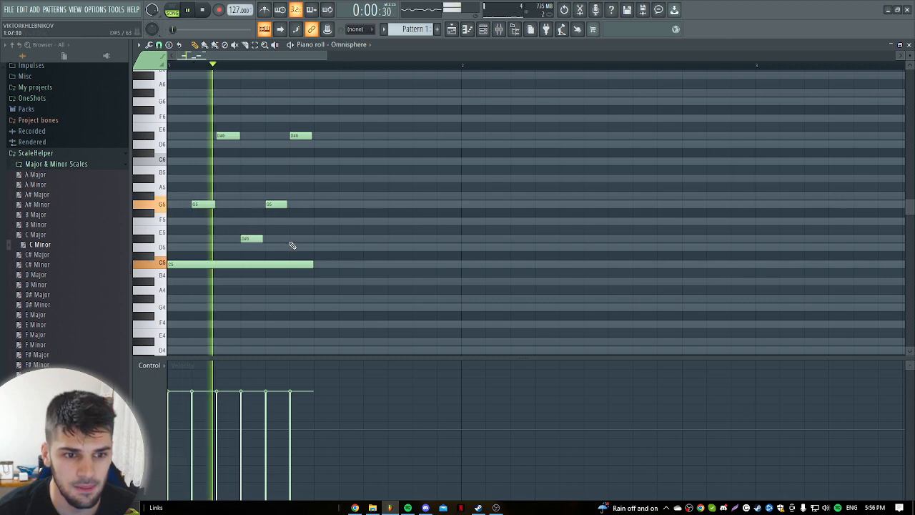
pyautogui.press('space')
pyautogui.click(247, 205)
pyautogui.moveTo(250, 195); pyautogui.dragTo(258, 142)
pyautogui.press('space')
pyautogui.press('space')
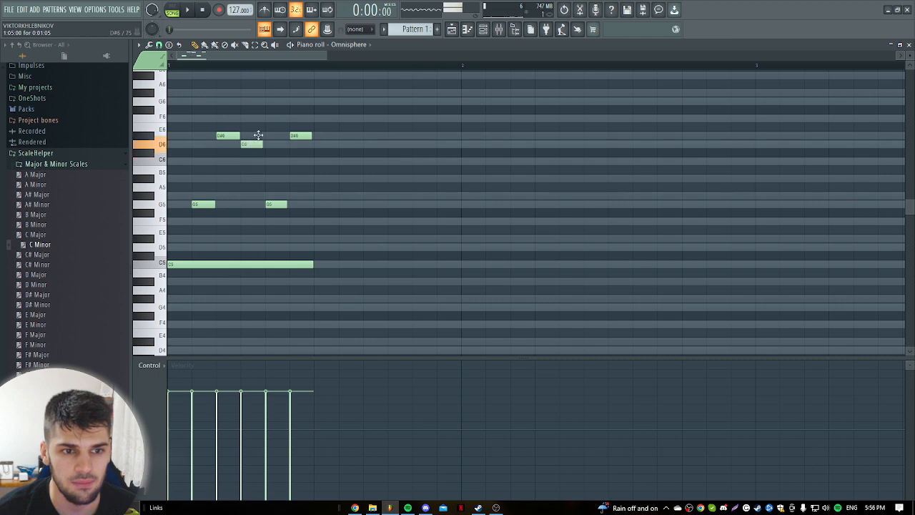
pyautogui.press('space')
pyautogui.press('space')
pyautogui.scroll(-3, 300, 145)
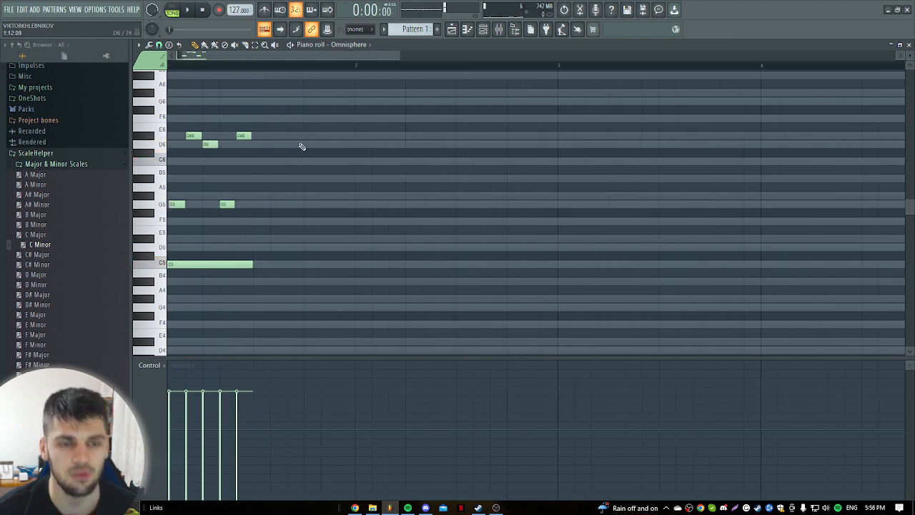
pyautogui.moveTo(284, 107); pyautogui.dragTo(165, 278)
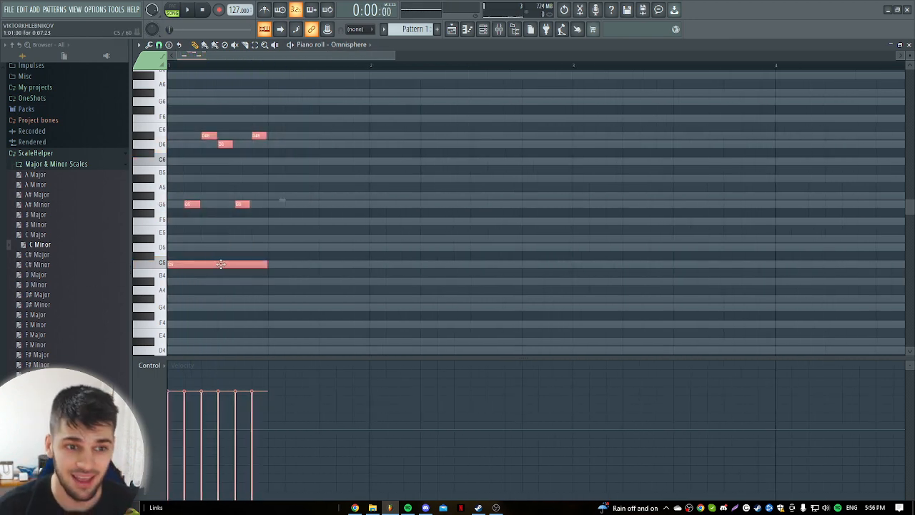
pyautogui.scroll(-3, 262, 176)
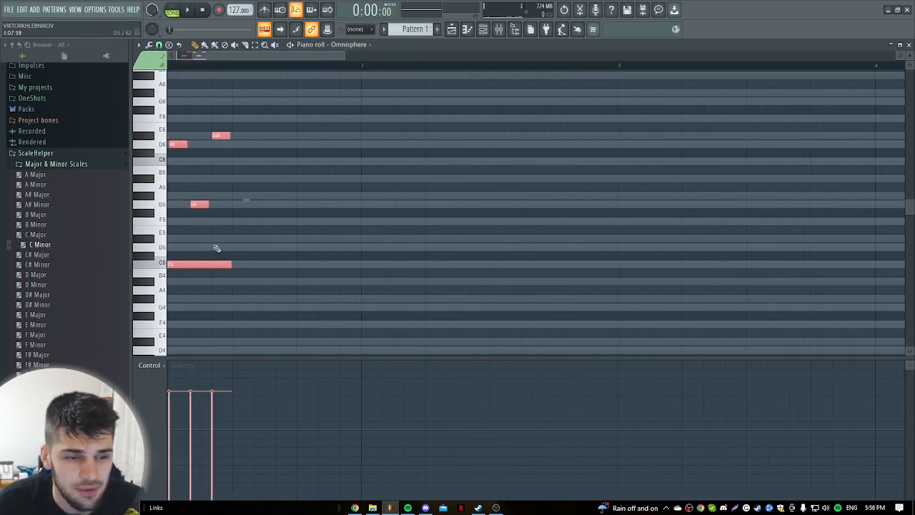
pyautogui.scroll(3, 282, 63)
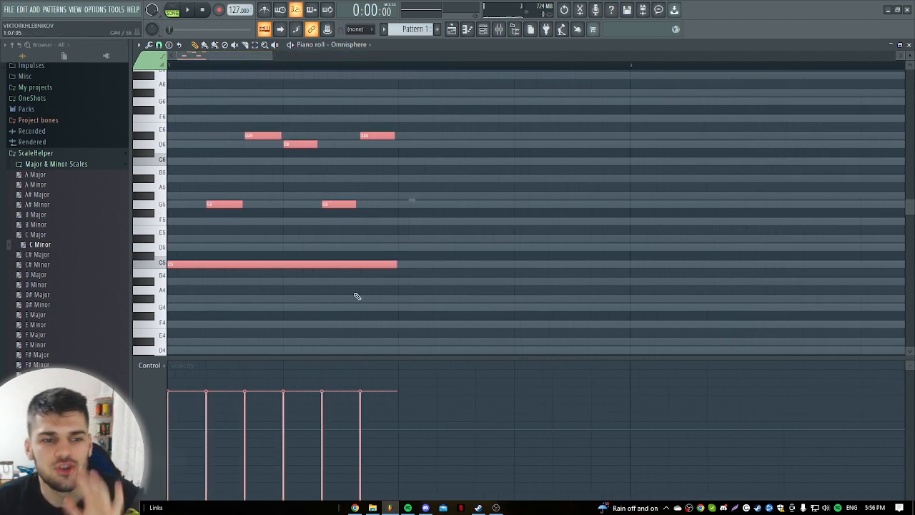
pyautogui.click(293, 285)
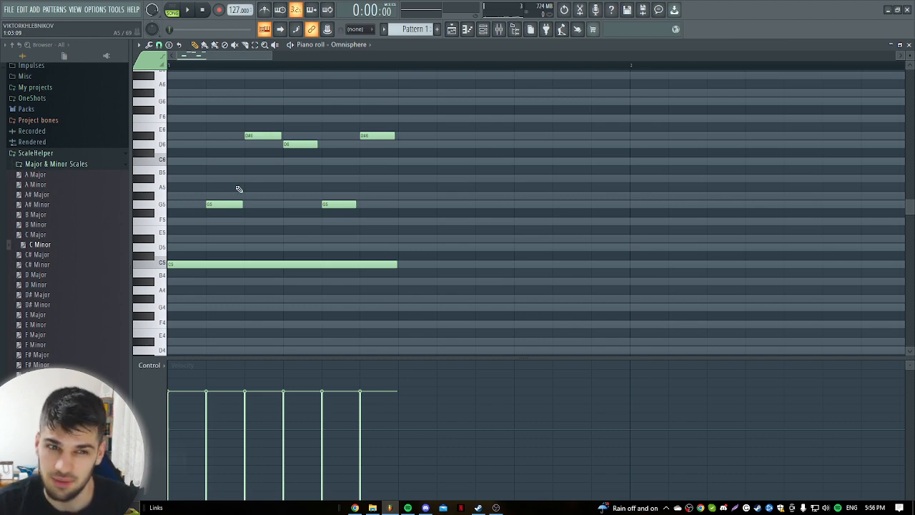
pyautogui.scroll(-2, 240, 193)
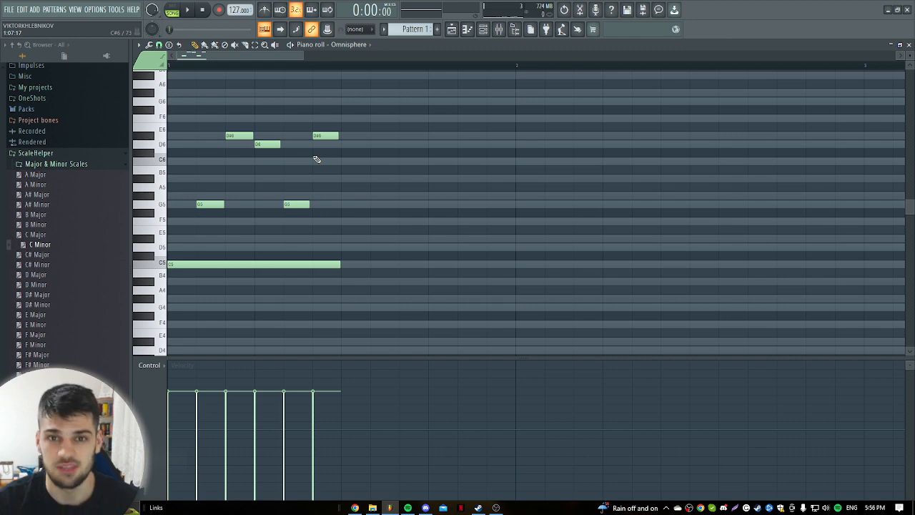
pyautogui.click(200, 273)
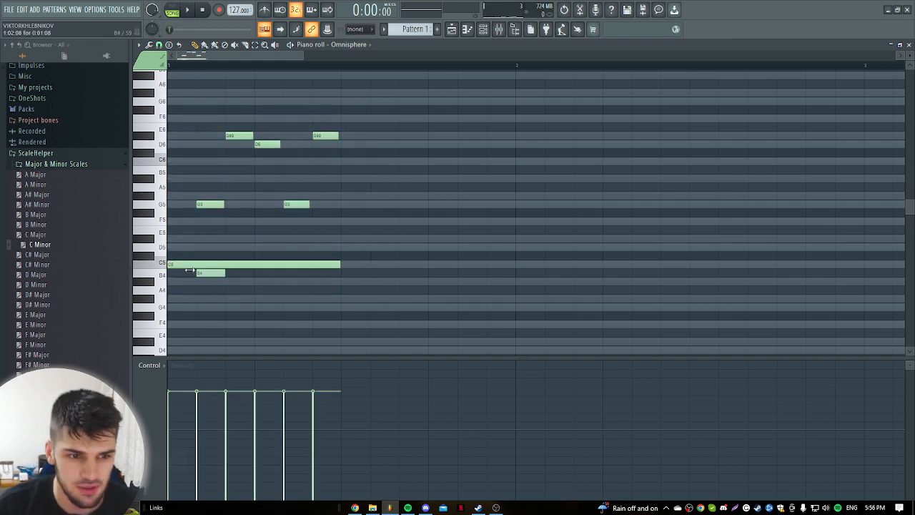
pyautogui.moveTo(223, 273); pyautogui.dragTo(283, 272)
pyautogui.hotkey('ctrl', 'z')
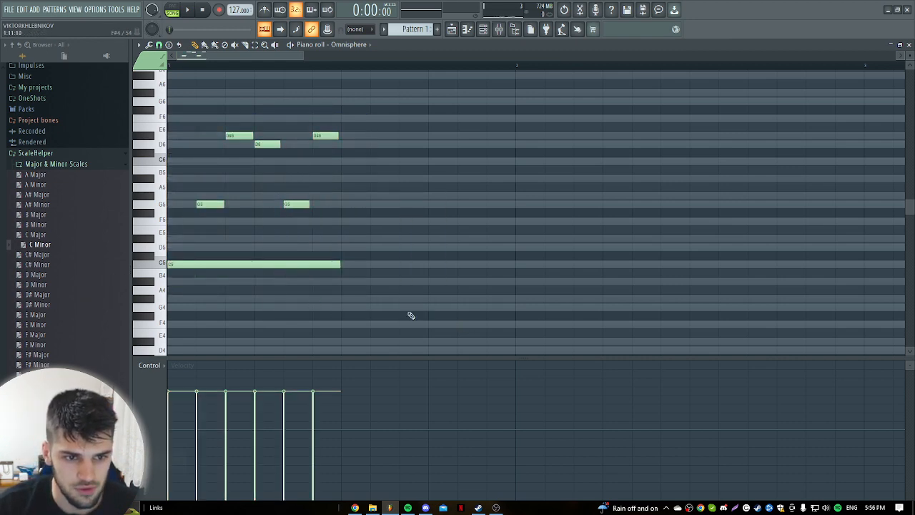
# Duplicate the half-bar phrase to fill bar 1, and duplicate all of bar 1 into bar 2
pyautogui.hotkey('ctrl', 'a')
pyautogui.hotkey('ctrl', 'b')
pyautogui.scroll(-2, 378, 259)
pyautogui.hotkey('ctrl', 'a')
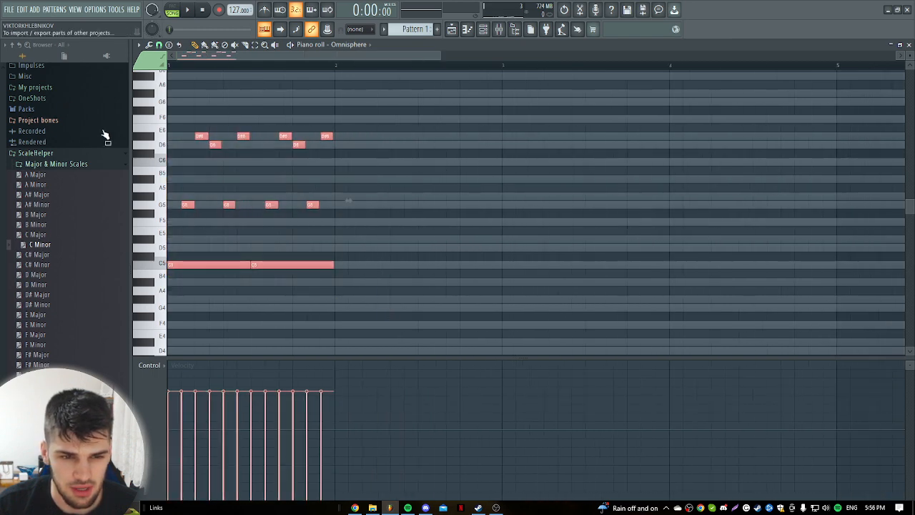
pyautogui.hotkey('ctrl', 'b')
pyautogui.moveTo(380, 269); pyautogui.dragTo(367, 268)
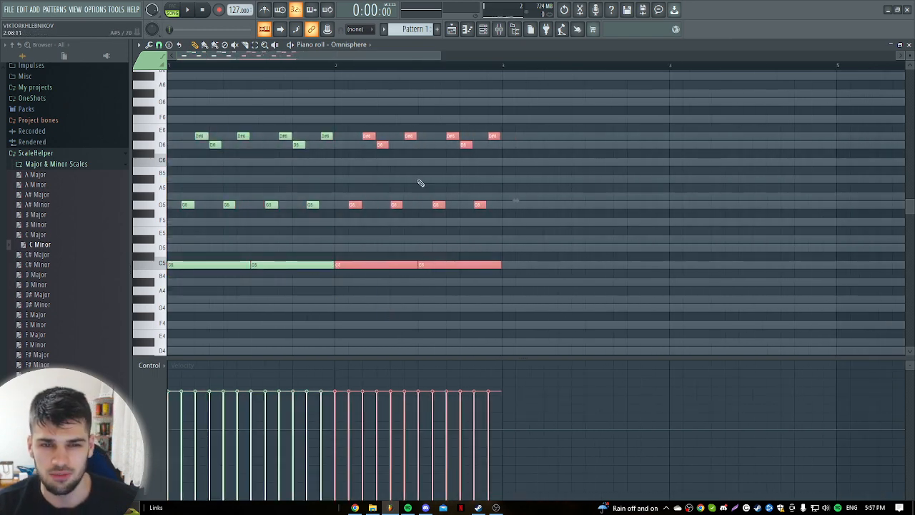
pyautogui.click(573, 227)
# Play back the two-bar melody
pyautogui.press('space')
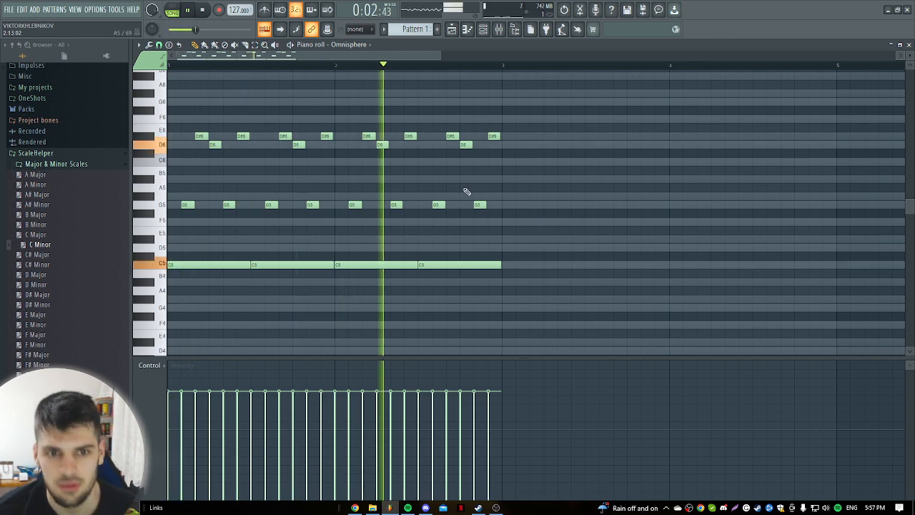
pyautogui.scroll(-3, 404, 224)
pyautogui.scroll(3, 283, 253)
pyautogui.scroll(-3, 279, 252)
pyautogui.press('space')
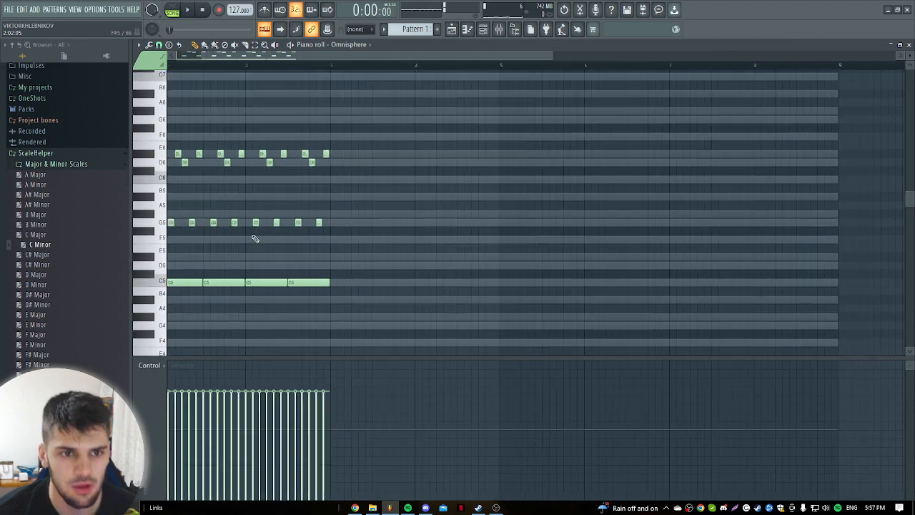
# Lower the D#6 notes at the ends of beats 2 and 4 in bar 2 to C6, and play back the result
pyautogui.scroll(3, 253, 237)
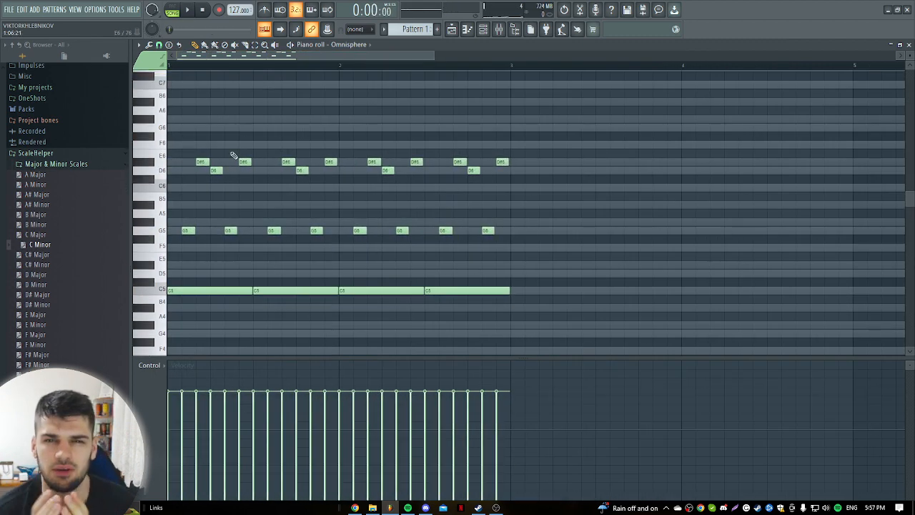
pyautogui.moveTo(416, 162); pyautogui.dragTo(417, 188)
pyautogui.moveTo(499, 164); pyautogui.dragTo(499, 189)
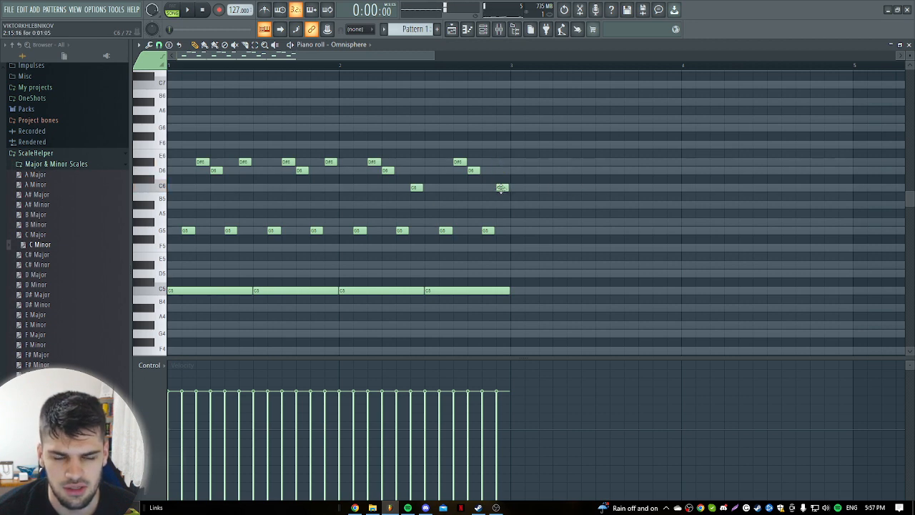
pyautogui.press('space')
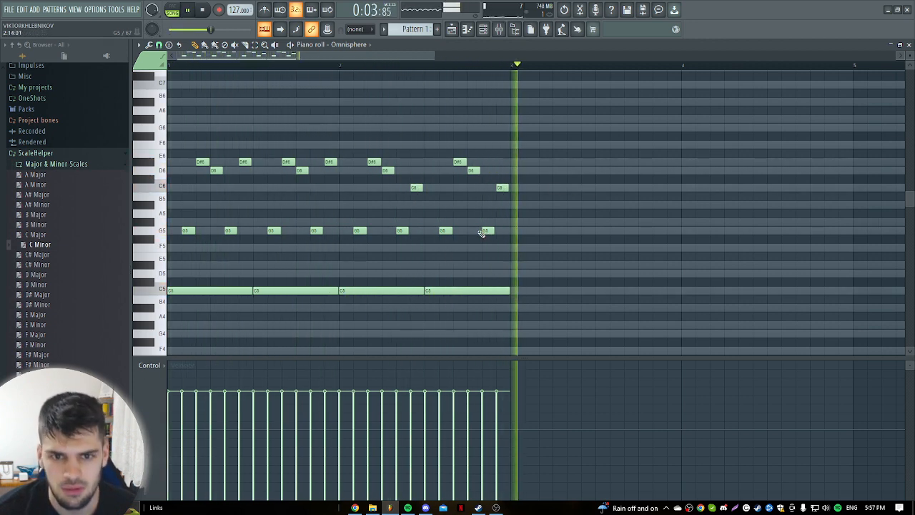
pyautogui.press('space')
# Raise the last G5 note in bar 2 to G#5, and play back the melody
pyautogui.moveTo(484, 232); pyautogui.dragTo(490, 222)
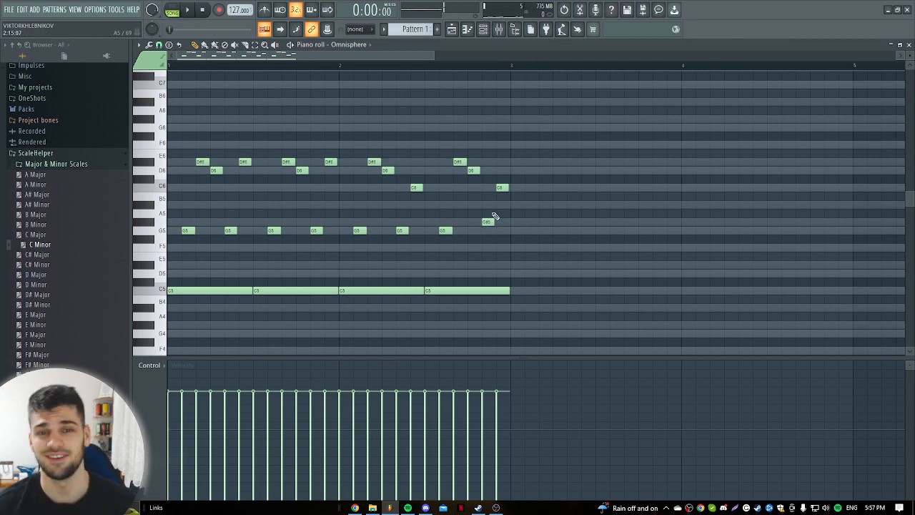
pyautogui.scroll(-2, 460, 250)
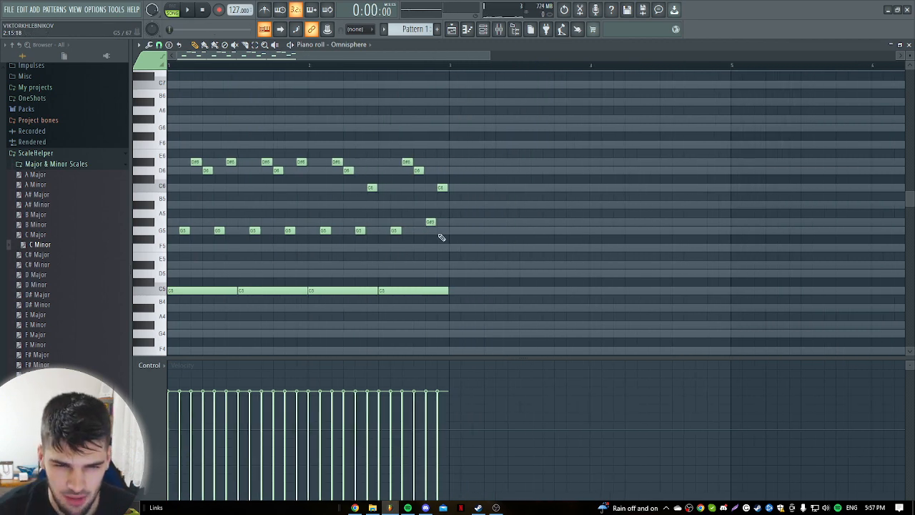
pyautogui.press('space')
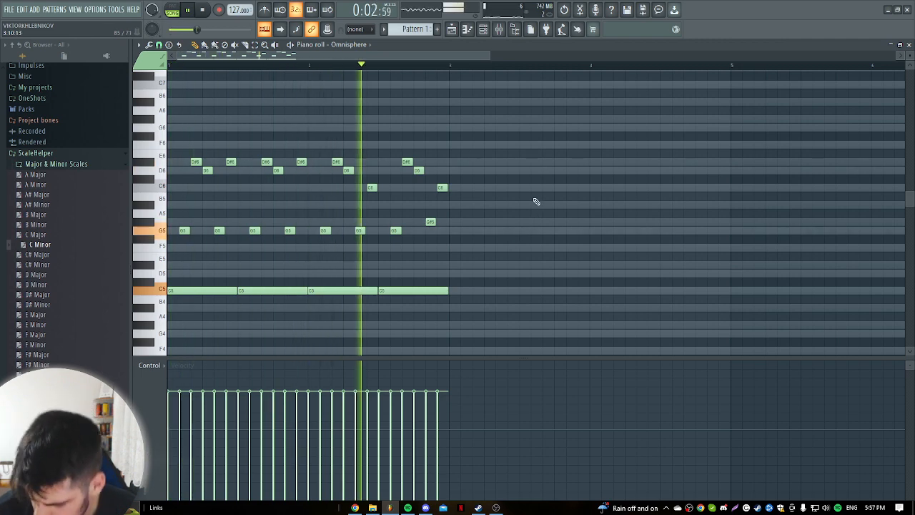
pyautogui.press('space')
# Duplicate the two-bar melody into bars 3 and 4, and clear the note selection
pyautogui.hotkey('ctrl', 'a')
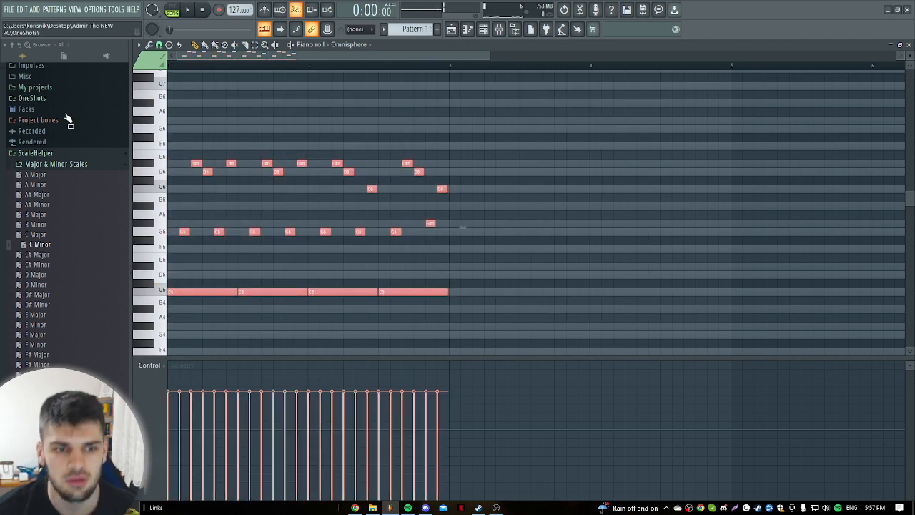
pyautogui.scroll(-2, 388, 224)
pyautogui.hotkey('ctrl', 'b')
pyautogui.moveTo(414, 291); pyautogui.dragTo(398, 292)
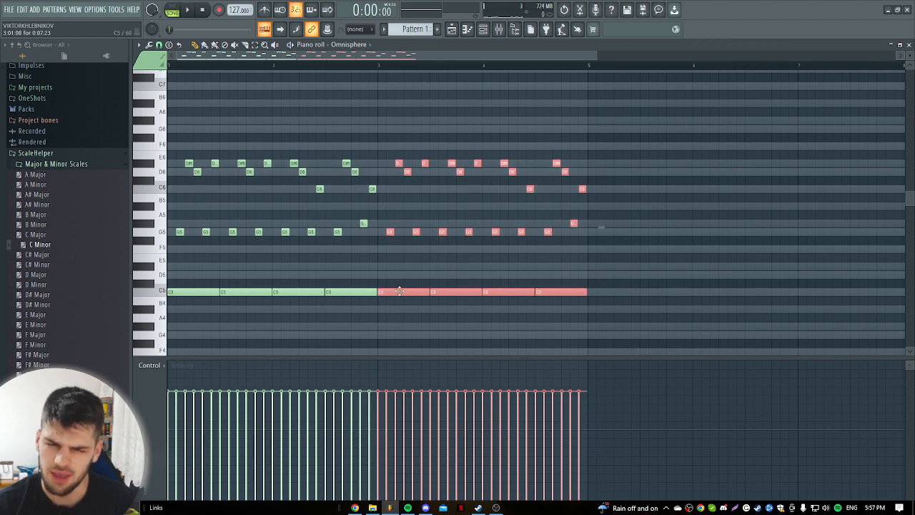
pyautogui.hotkey('ctrl', 'd')
# Lower both long bass notes in bar 3 to A#4 and bar 2's G#5 note to G5, playing back the melody
pyautogui.scroll(-2, 398, 269)
pyautogui.moveTo(402, 242); pyautogui.dragTo(438, 260)
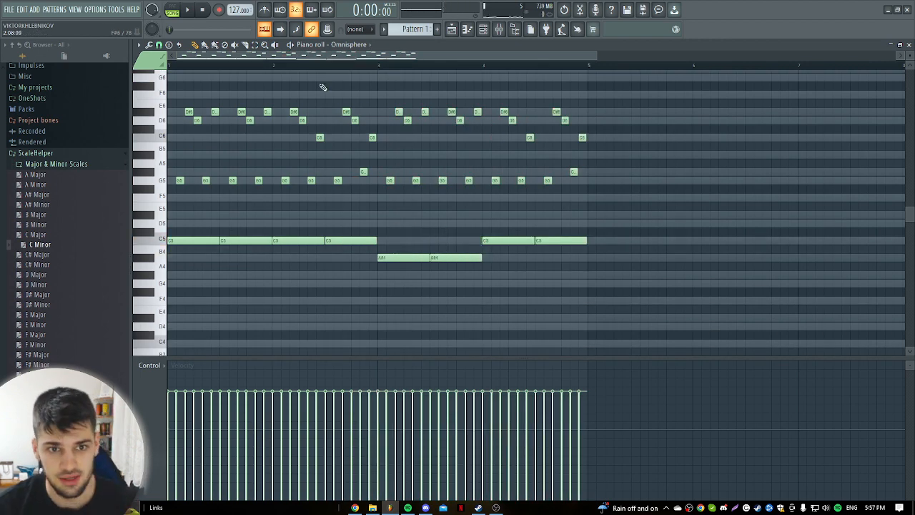
pyautogui.press('space')
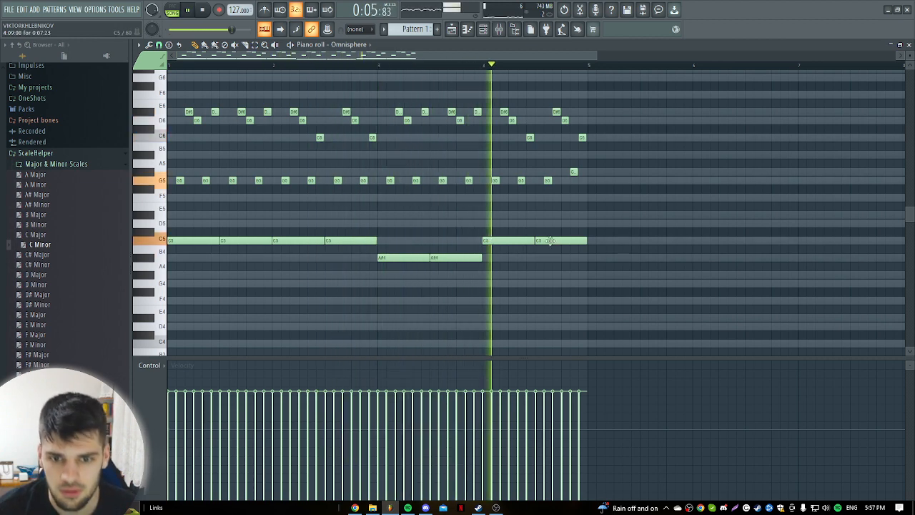
pyautogui.press('space')
# Lower both long bass notes in bar 4 to G#4
pyautogui.moveTo(523, 241); pyautogui.dragTo(525, 278)
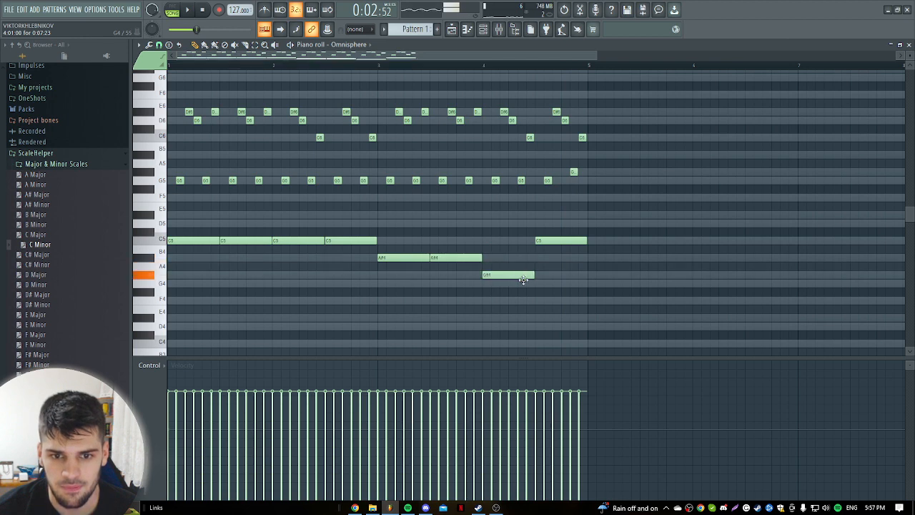
pyautogui.moveTo(553, 249); pyautogui.dragTo(537, 276)
pyautogui.rightClick(556, 239)
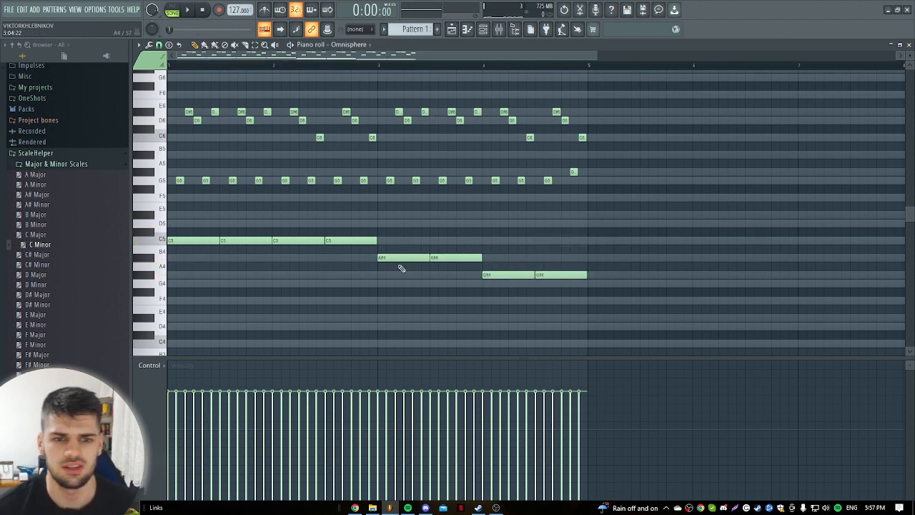
pyautogui.moveTo(376, 256); pyautogui.dragTo(168, 77)
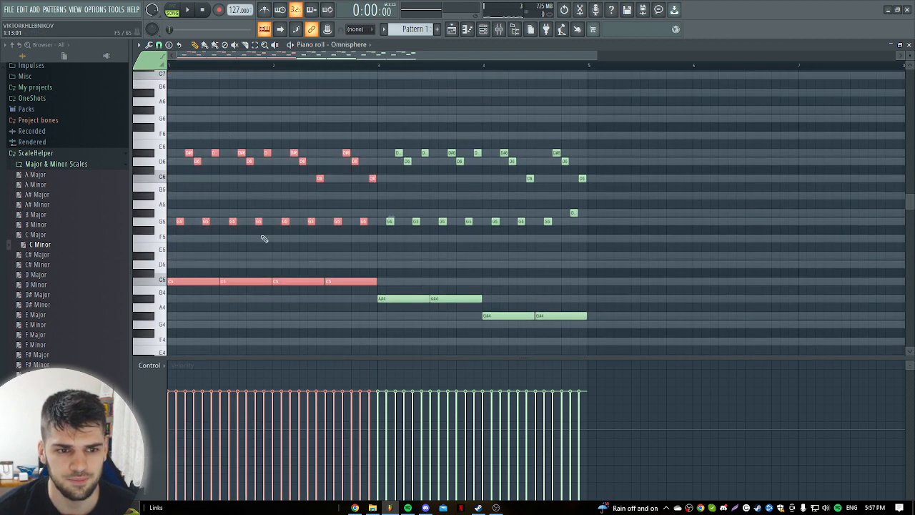
pyautogui.keyDown('ctrl'); pyautogui.click(358, 261); pyautogui.keyUp('ctrl')
pyautogui.moveTo(389, 262); pyautogui.dragTo(601, 320)
pyautogui.keyDown('ctrl'); pyautogui.click(637, 265); pyautogui.keyUp('ctrl')
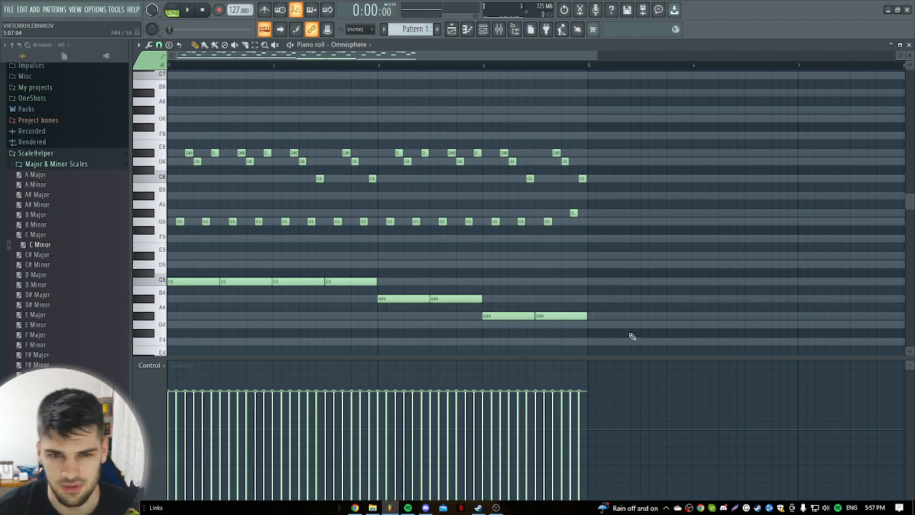
# Try transposing all notes up one octave, and play back the four bars
pyautogui.hotkey('ctrl', 'a')
pyautogui.hotkey('ctrl', 'Up')
pyautogui.scroll(2, 639, 212)
pyautogui.keyDown('ctrl'); pyautogui.click(669, 218); pyautogui.keyUp('ctrl')
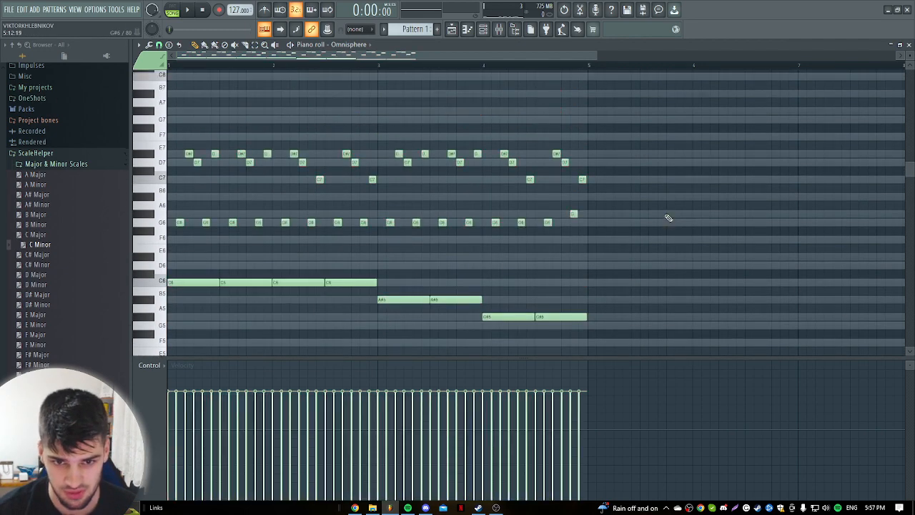
pyautogui.press('space')
pyautogui.scroll(-2, 636, 214)
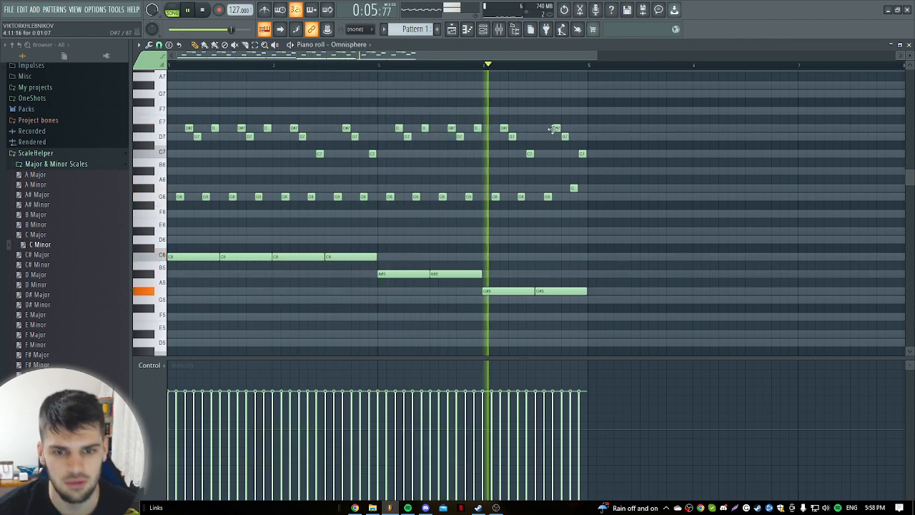
# Transpose all notes down one octave, and stop playback
pyautogui.scroll(-3, 594, 147)
pyautogui.scroll(-1, 495, 190)
pyautogui.hotkey('ctrl', 'a')
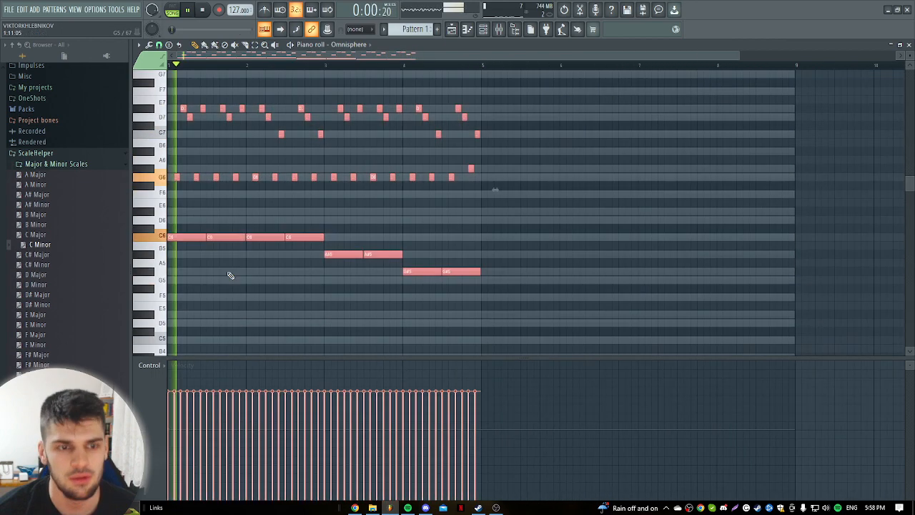
pyautogui.scroll(4, 307, 265)
pyautogui.scroll(-1, 494, 172)
pyautogui.press('space')
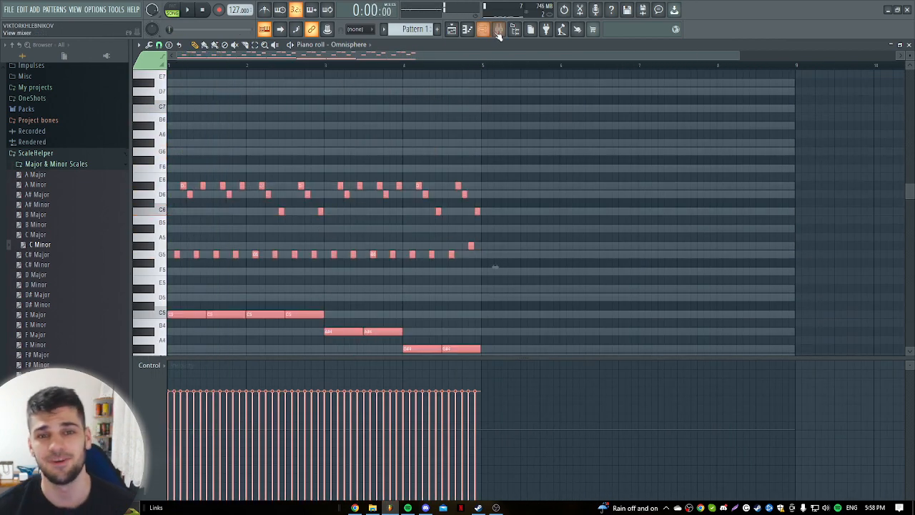
# Add Fruity Reeverb 2 to the first effect slot of mixer Insert 5 and start playback
pyautogui.click(498, 30)
pyautogui.click(862, 206)
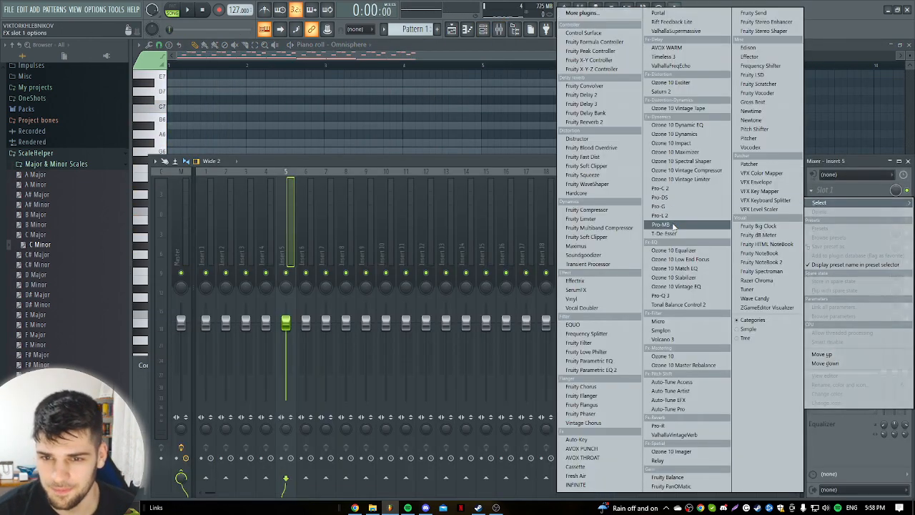
pyautogui.click(594, 125)
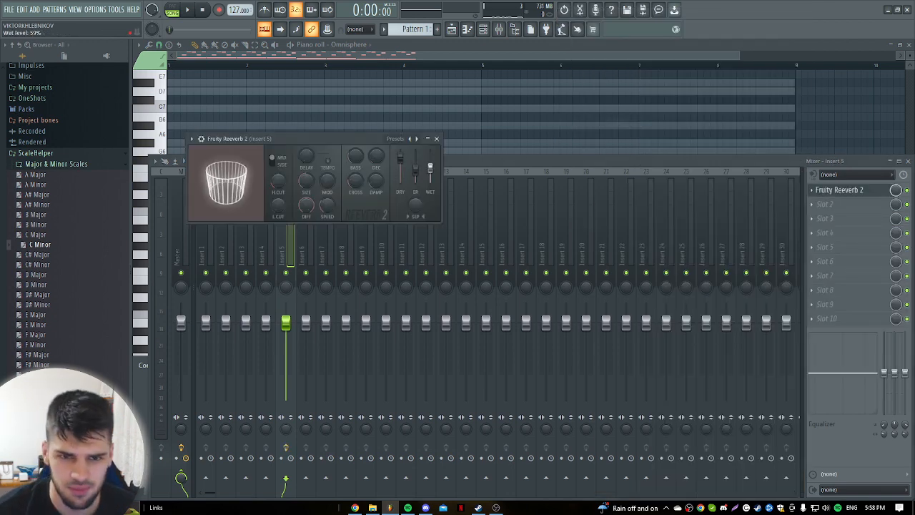
pyautogui.press('space')
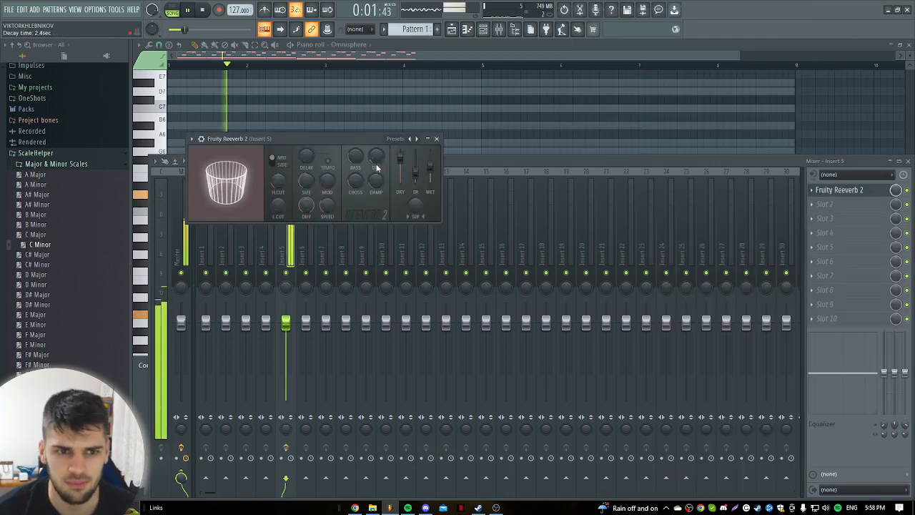
# Add Fruity Parametric EQ 2 to Insert 5's second slot, cutting the low end and dipping the low mids while auditioning the melody
pyautogui.click(829, 204)
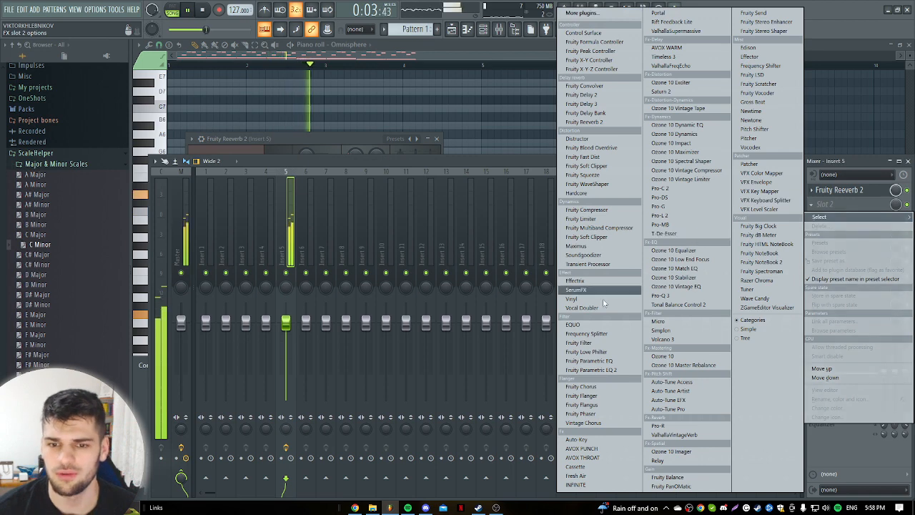
pyautogui.moveTo(607, 362); pyautogui.dragTo(609, 372)
pyautogui.press('space')
pyautogui.moveTo(244, 232); pyautogui.dragTo(274, 288)
pyautogui.press('space')
pyautogui.press('space')
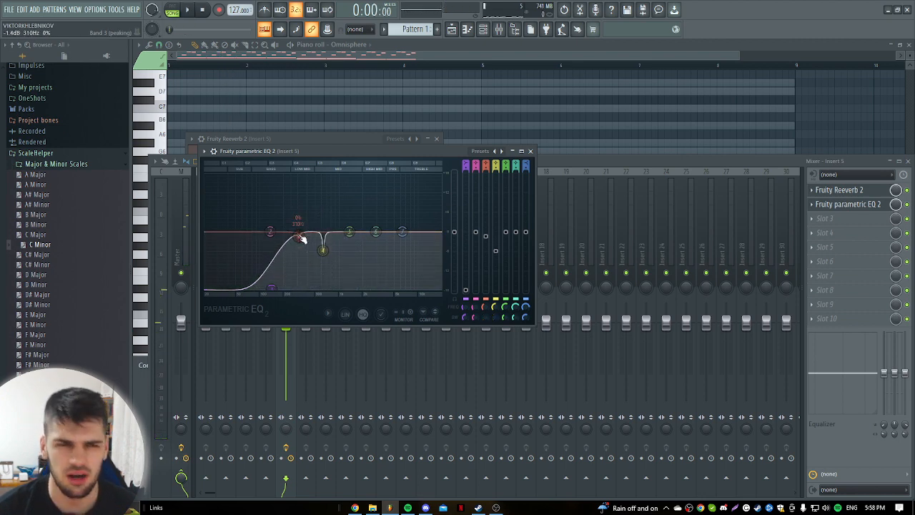
pyautogui.press('space')
pyautogui.moveTo(301, 256)
pyautogui.mouseDown()
pyautogui.moveTo(319, 252)
pyautogui.moveTo(306, 253)
pyautogui.moveTo(321, 241)
pyautogui.moveTo(322, 251)
pyautogui.moveTo(311, 249)
pyautogui.mouseUp()
# Return to the Omnisphere piano roll and play back the four-bar melody with the reverb and EQ applied
pyautogui.click(418, 99)
pyautogui.scroll(-2, 407, 119)
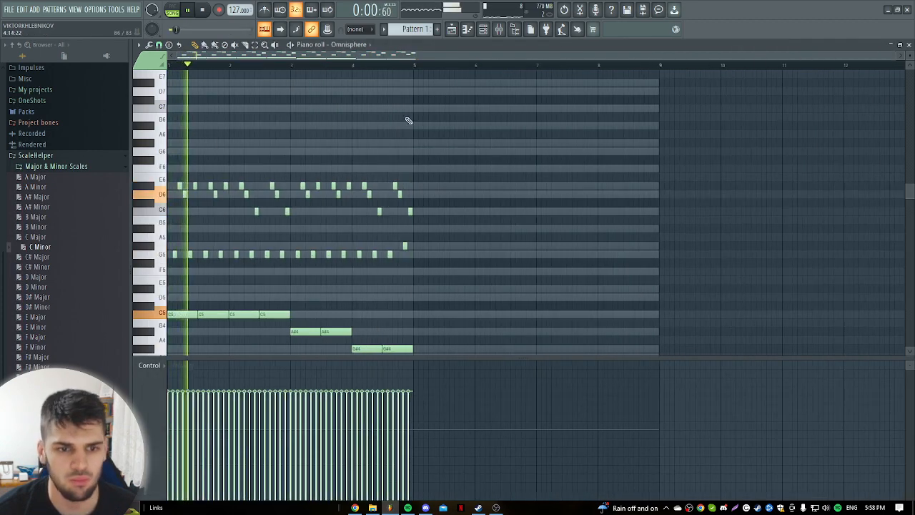
pyautogui.scroll(-5, 403, 117)
pyautogui.scroll(3, 485, 233)
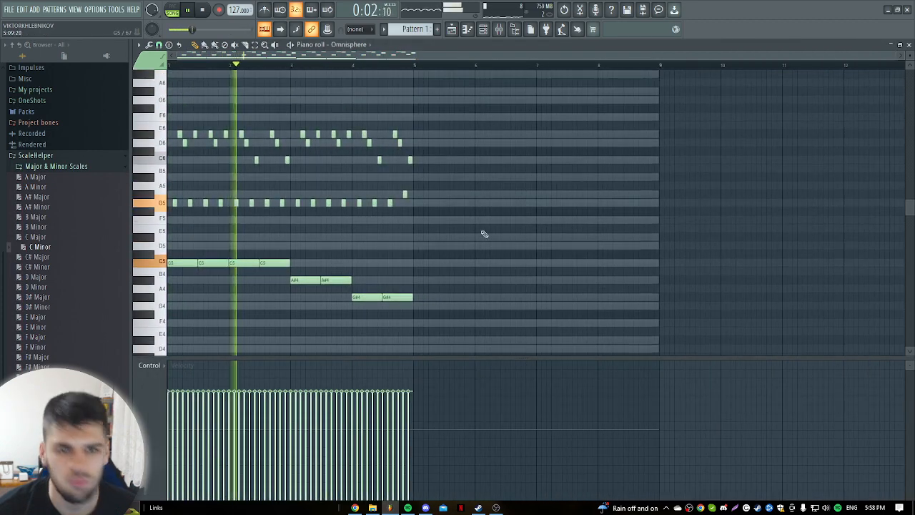
pyautogui.click(826, 508)
pyautogui.click(480, 46)
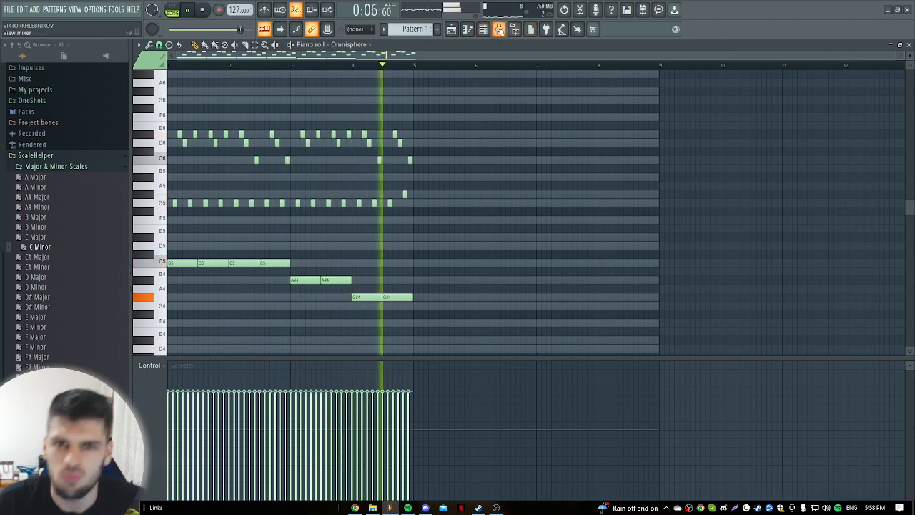
# Stop playback, add a reFX Nexus channel and load its Mad Luv Bell preset
pyautogui.press('F6')
pyautogui.press('space')
pyautogui.click(208, 238)
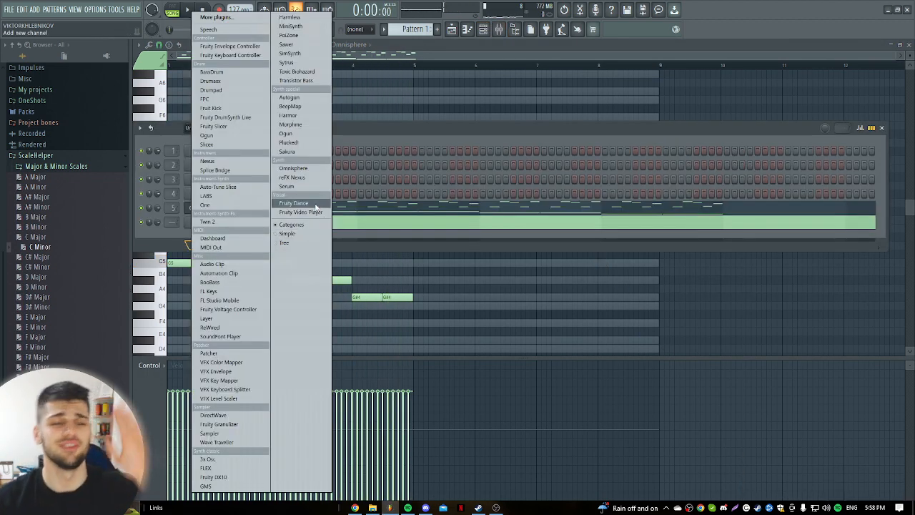
pyautogui.click(309, 178)
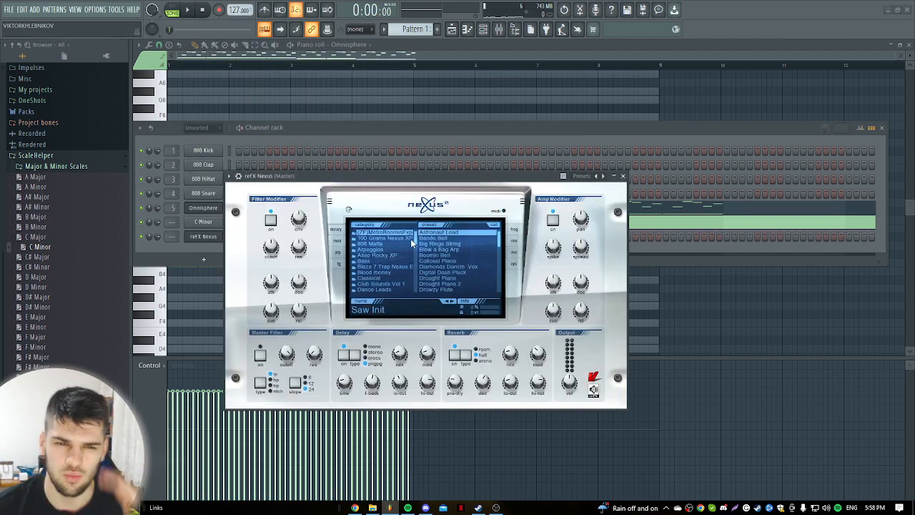
pyautogui.moveTo(500, 243); pyautogui.dragTo(496, 254)
pyautogui.click(487, 250)
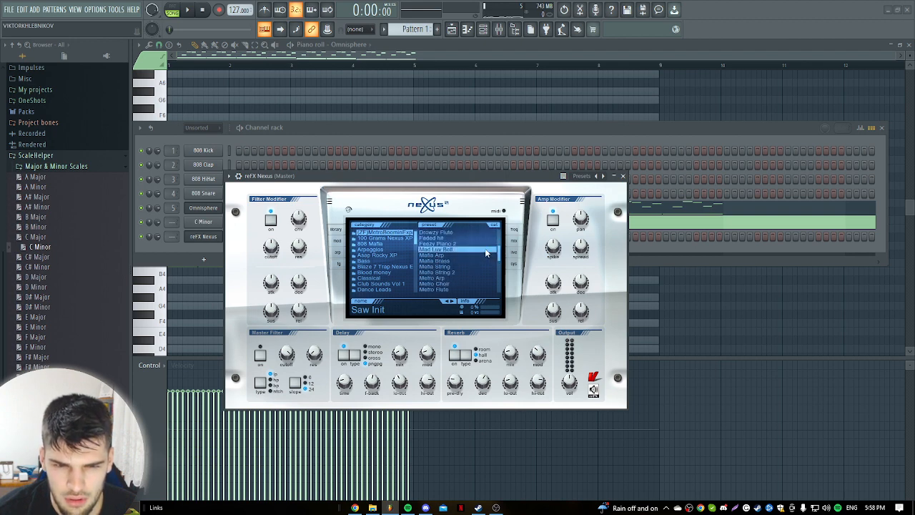
pyautogui.moveTo(456, 176); pyautogui.dragTo(469, 175)
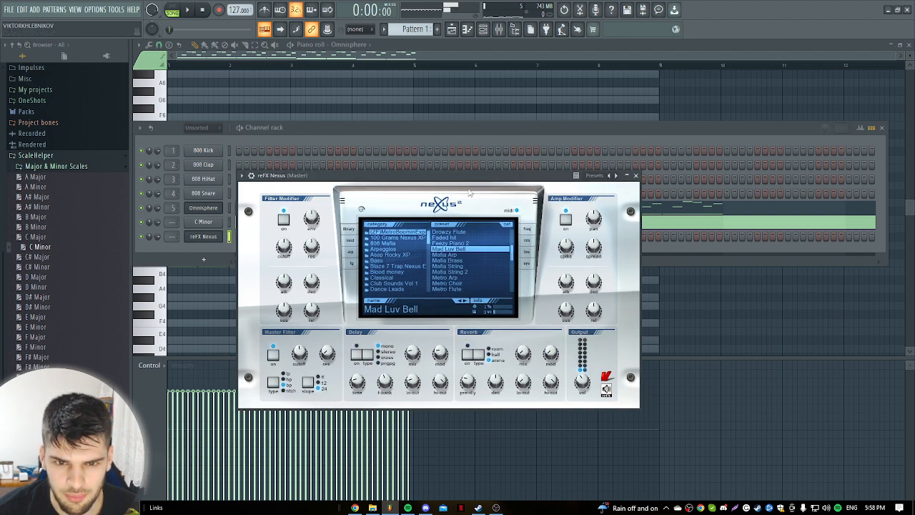
# Examine the Mad Luv Bell preset's effect settings and the preset library in reFX Nexus
pyautogui.click(528, 241)
pyautogui.moveTo(428, 178); pyautogui.dragTo(458, 184)
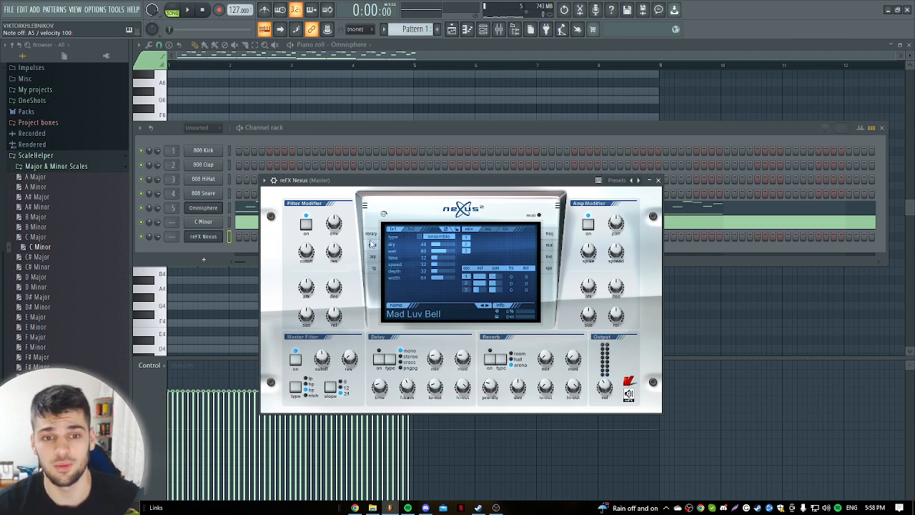
pyautogui.click(377, 237)
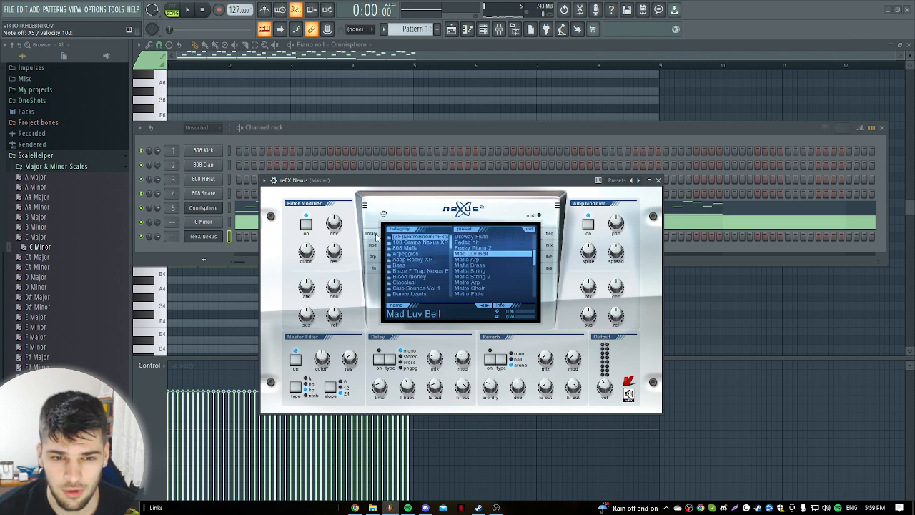
pyautogui.click(551, 246)
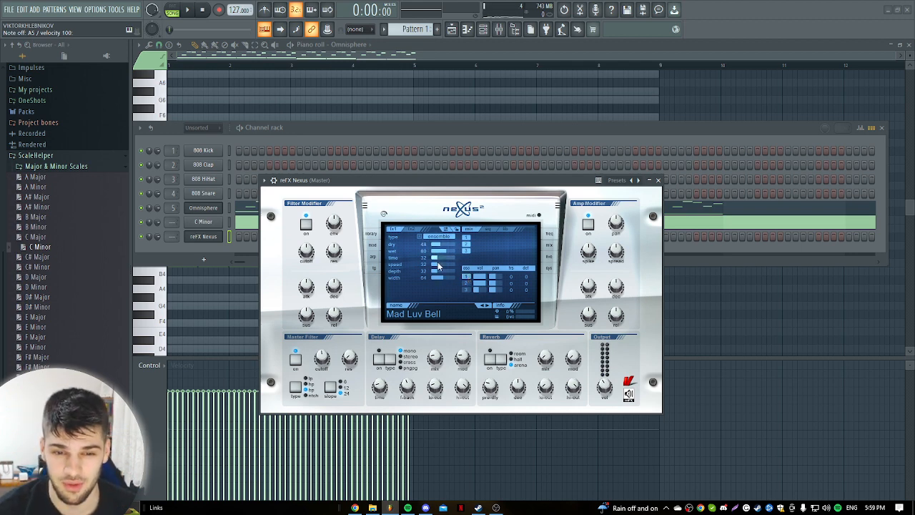
# Route the reFX Nexus channel to mixer track 6 and open its piano roll
pyautogui.click(371, 130)
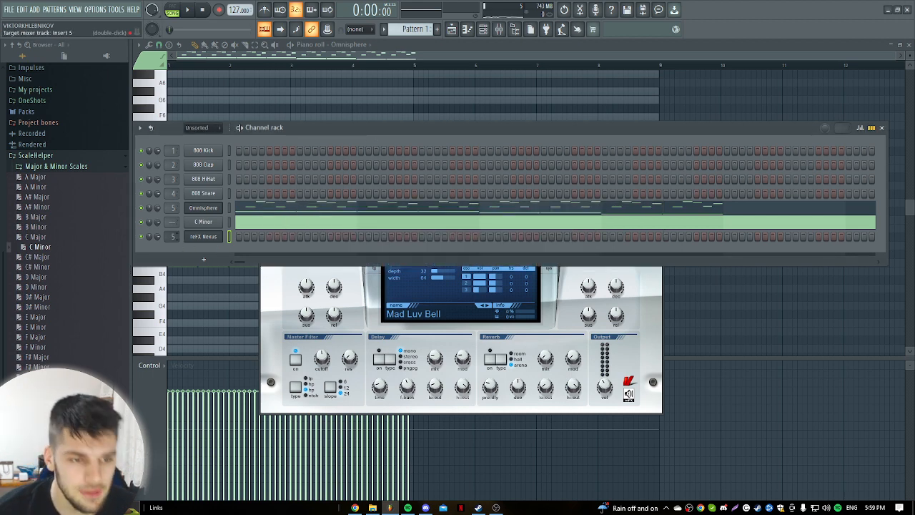
pyautogui.rightClick(215, 235)
pyautogui.click(271, 240)
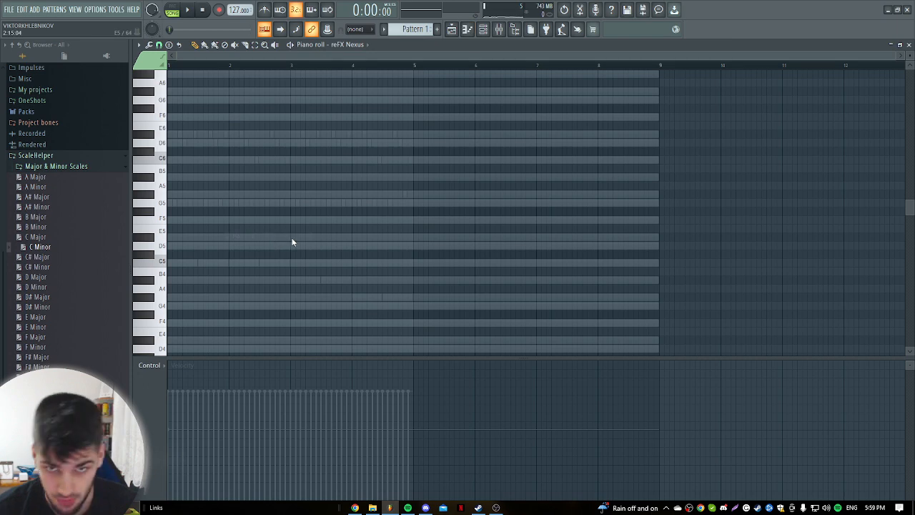
# Place short G5, D#6, D#6, D6 and G5 notes in bar 1 of the Nexus melody, auditioning with playback
pyautogui.keyDown('ctrl'); pyautogui.scroll(4, 201, 253); pyautogui.keyUp('ctrl')
pyautogui.scroll(-1, 210, 235)
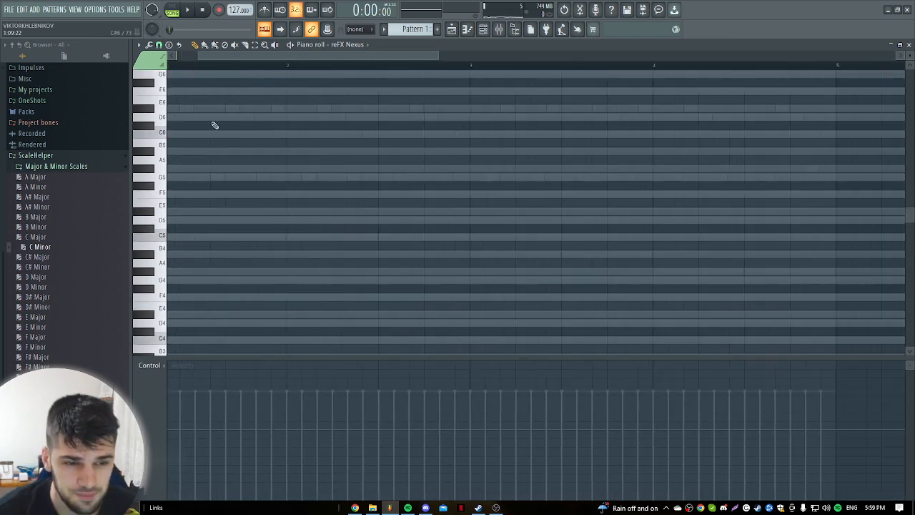
pyautogui.hscroll(-3, 243, 150)
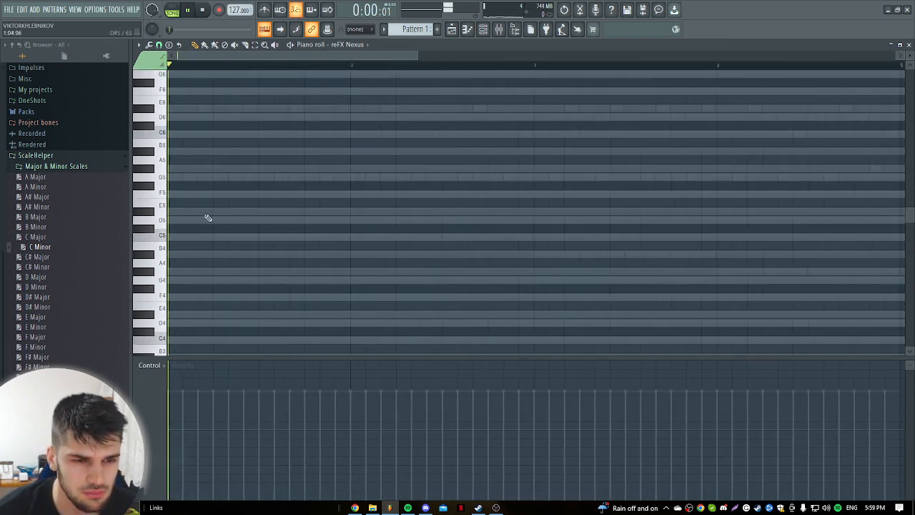
pyautogui.click(231, 178)
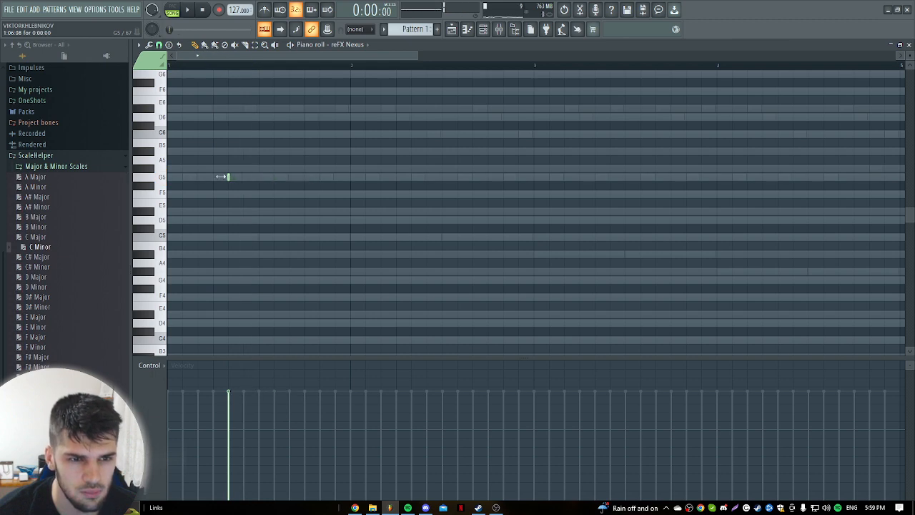
pyautogui.scroll(1, 236, 176)
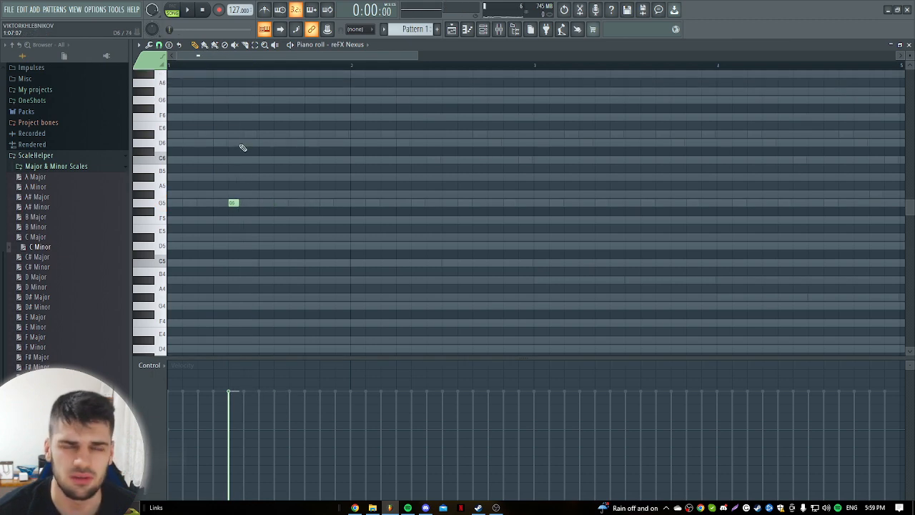
pyautogui.click(294, 135)
pyautogui.press('space')
pyautogui.click(309, 142)
pyautogui.click(323, 202)
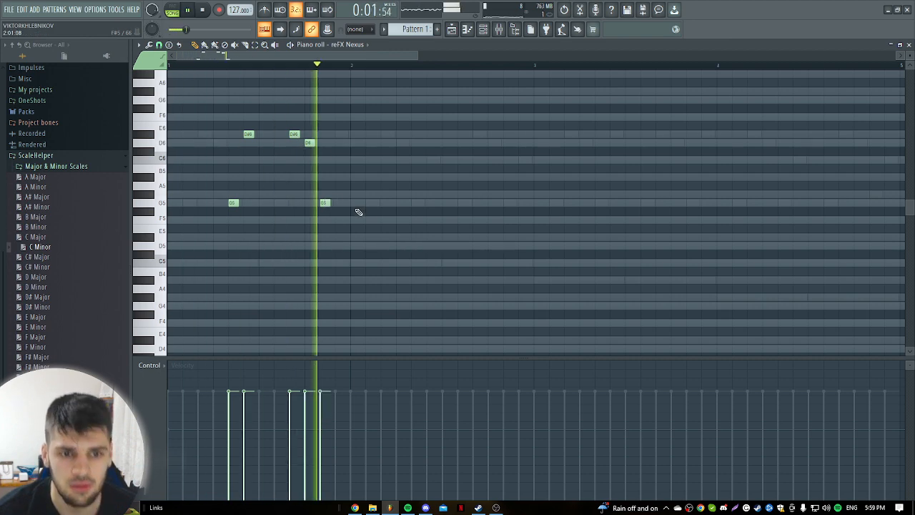
pyautogui.scroll(-3, 359, 212)
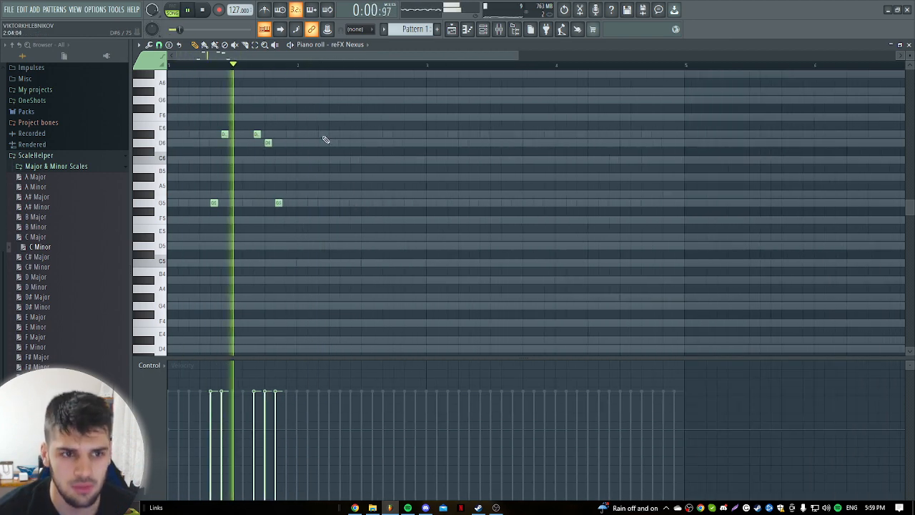
pyautogui.click(343, 203)
pyautogui.press('space')
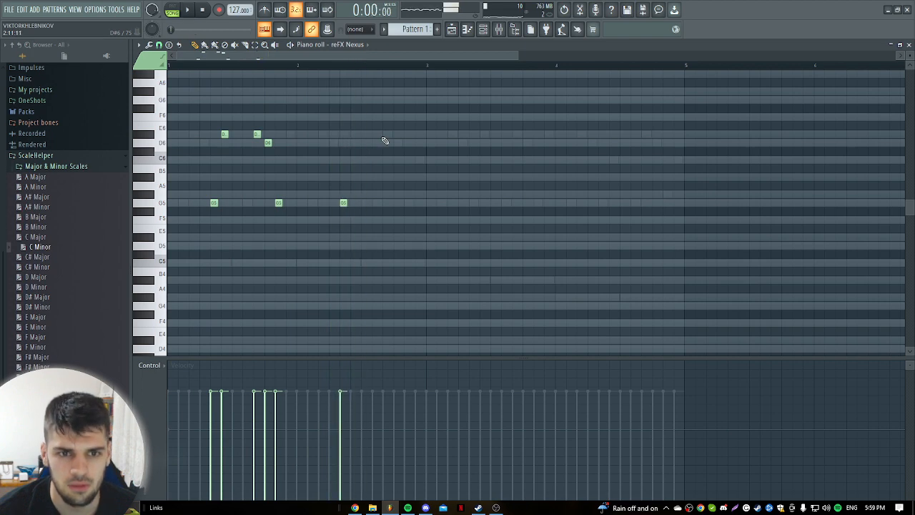
pyautogui.press('space')
pyautogui.moveTo(343, 202); pyautogui.dragTo(377, 203)
pyautogui.click(387, 135)
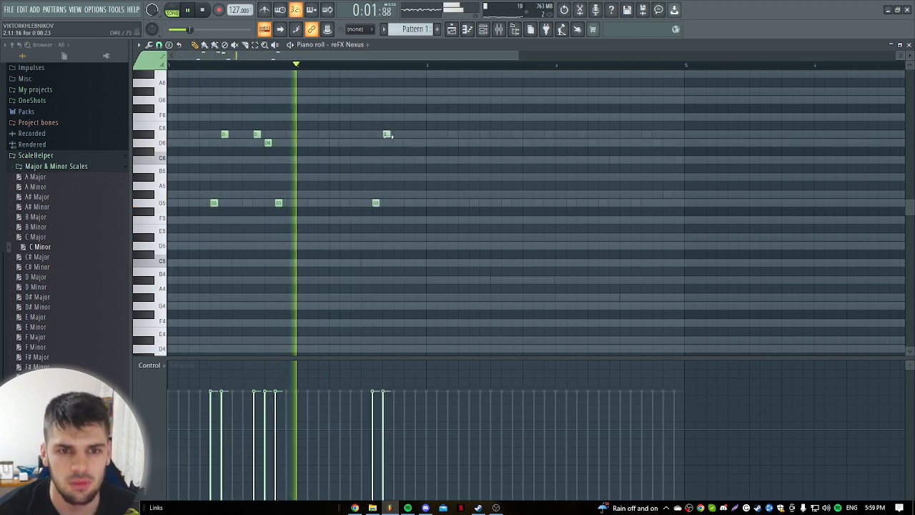
pyautogui.click(398, 143)
pyautogui.moveTo(432, 237); pyautogui.dragTo(366, 124)
pyautogui.moveTo(376, 202); pyautogui.dragTo(342, 202)
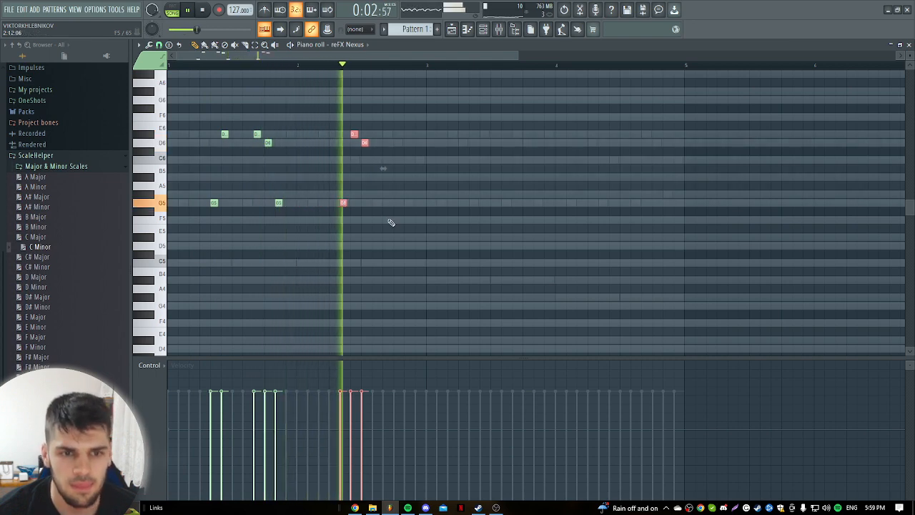
pyautogui.click(408, 204)
pyautogui.rightClick(407, 204)
pyautogui.press('space')
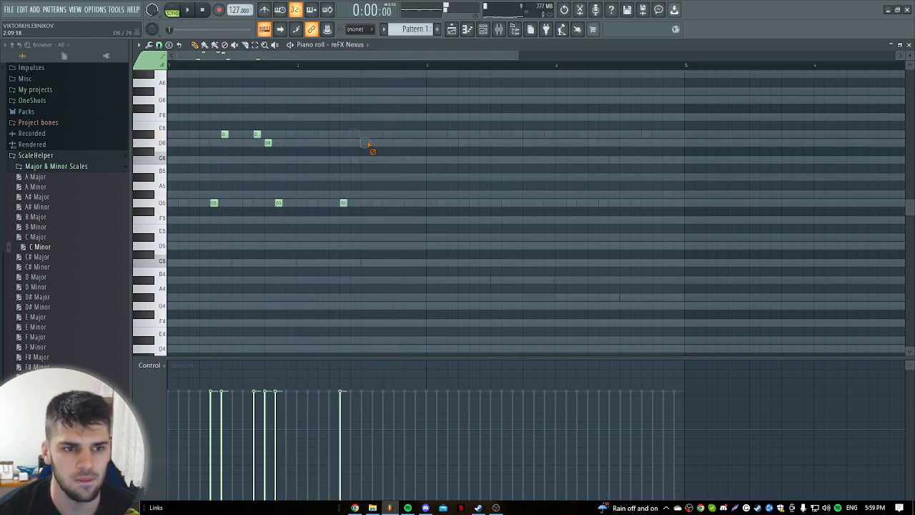
pyautogui.rightClick(344, 203)
# Copy bar 1's five Nexus notes into bar 2 and play back the pattern
pyautogui.moveTo(402, 241); pyautogui.dragTo(168, 105)
pyautogui.moveTo(215, 204); pyautogui.dragTo(345, 204)
pyautogui.press('space')
pyautogui.click(380, 231)
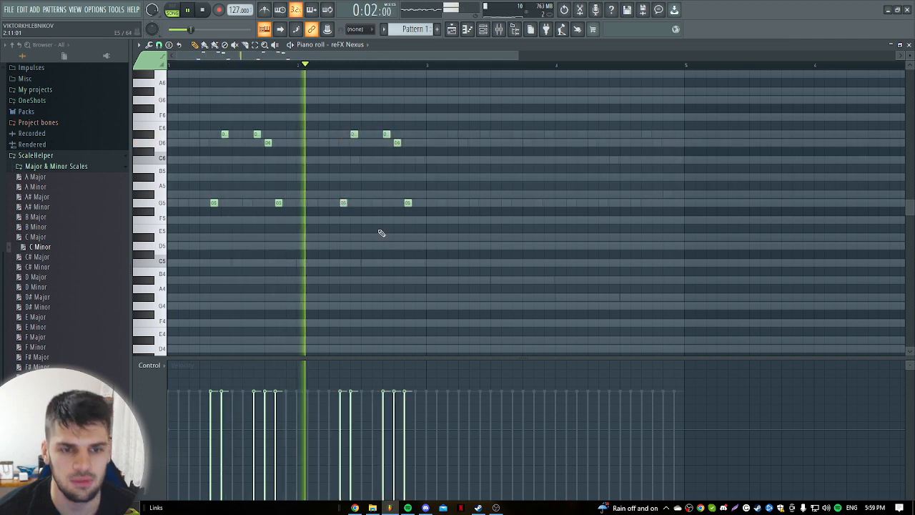
# Copy all Nexus notes from bars 1 and 2 into bars 3 and 4, and play back the pattern
pyautogui.scroll(-2, 397, 225)
pyautogui.press('space')
pyautogui.hotkey('ctrl', 'a')
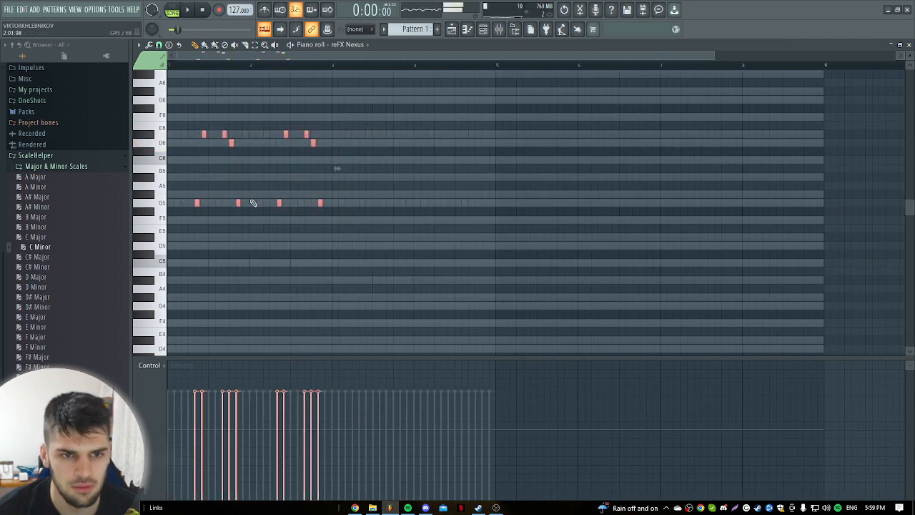
pyautogui.moveTo(195, 204)
pyautogui.mouseDown()
pyautogui.moveTo(367, 204)
pyautogui.moveTo(352, 204)
pyautogui.mouseUp()
pyautogui.press('space')
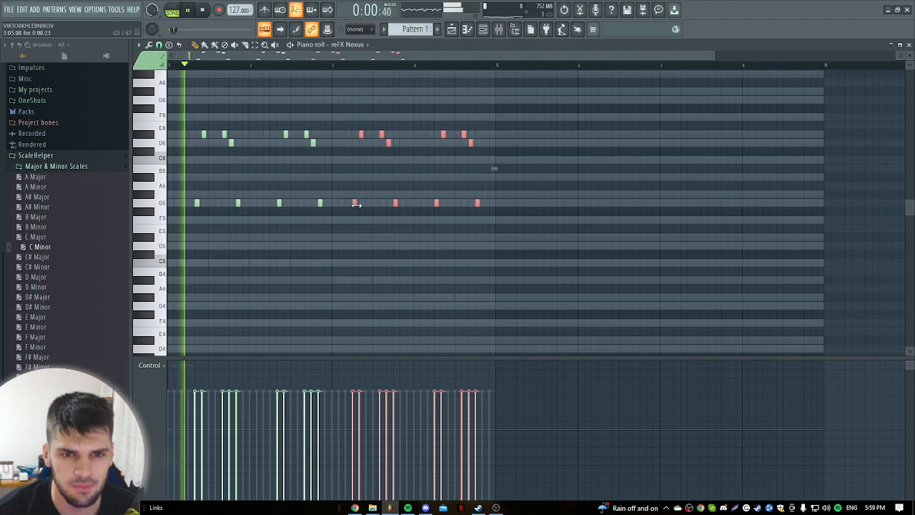
pyautogui.click(507, 245)
# Reopen the reFX Nexus piano roll from the channel rack and review its notes during playback
pyautogui.press('F6')
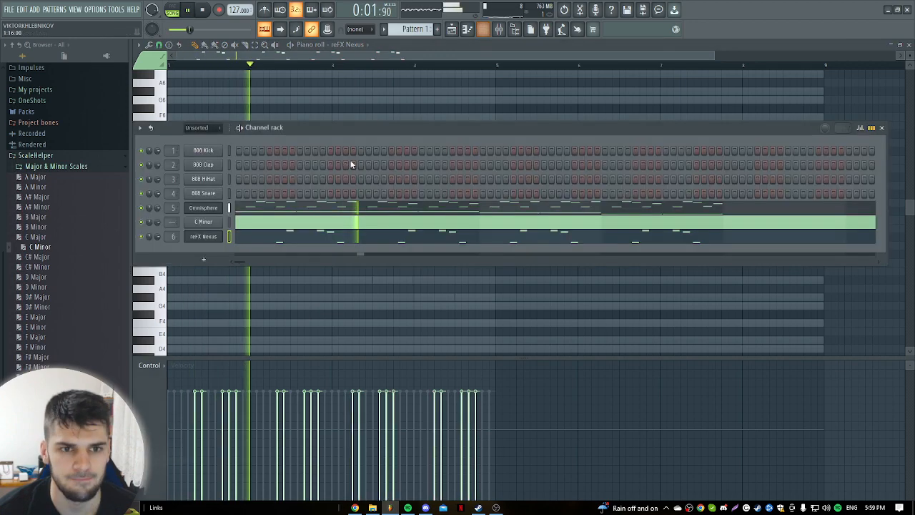
pyautogui.rightClick(218, 236)
pyautogui.click(234, 236)
pyautogui.scroll(-4, 278, 224)
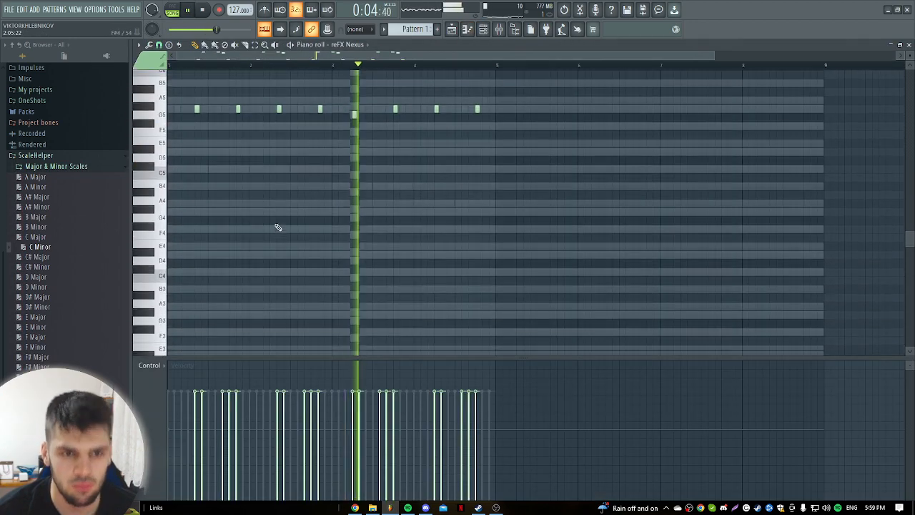
pyautogui.scroll(3, 365, 236)
pyautogui.scroll(3, 364, 237)
# Stop playback, then select and copy the long C5, A#4 and G#4 bass notes from the Omnisphere piano roll
pyautogui.click(349, 45)
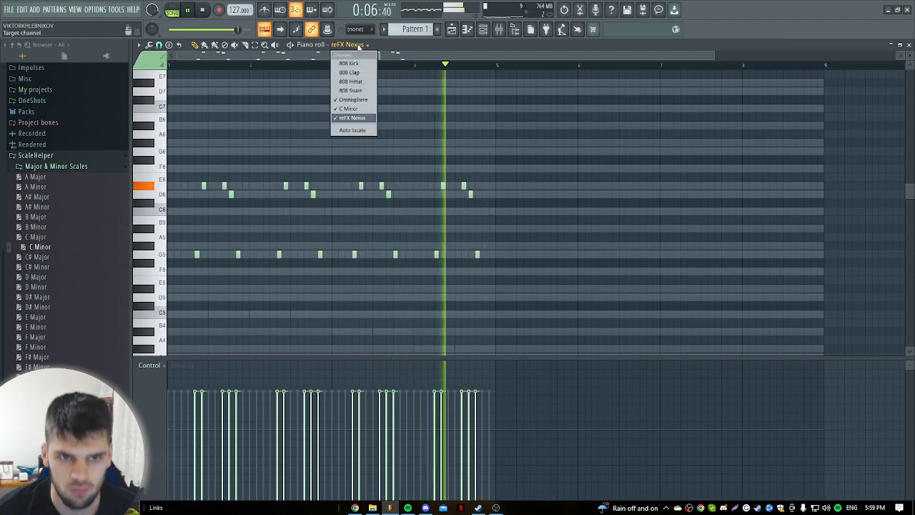
pyautogui.click(362, 107)
pyautogui.press('space')
pyautogui.click(349, 44)
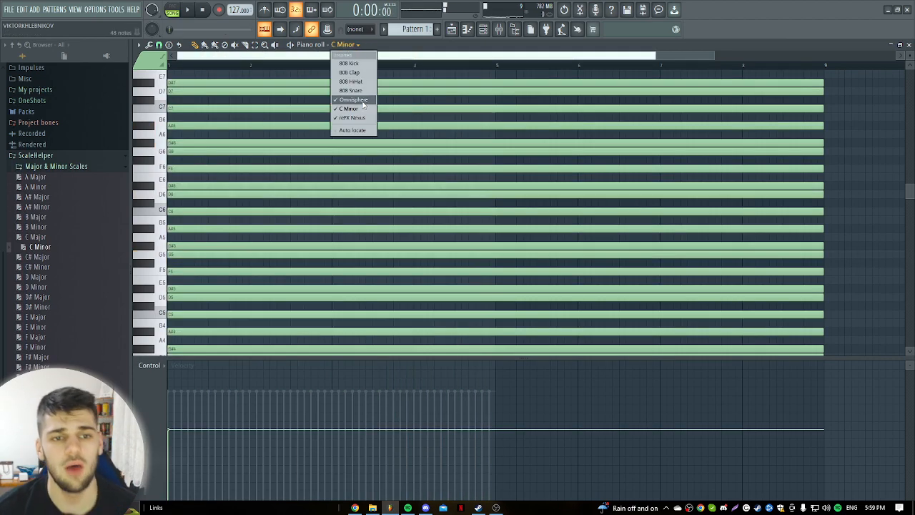
pyautogui.click(353, 99)
pyautogui.scroll(-2, 428, 224)
pyautogui.moveTo(538, 319); pyautogui.dragTo(127, 256)
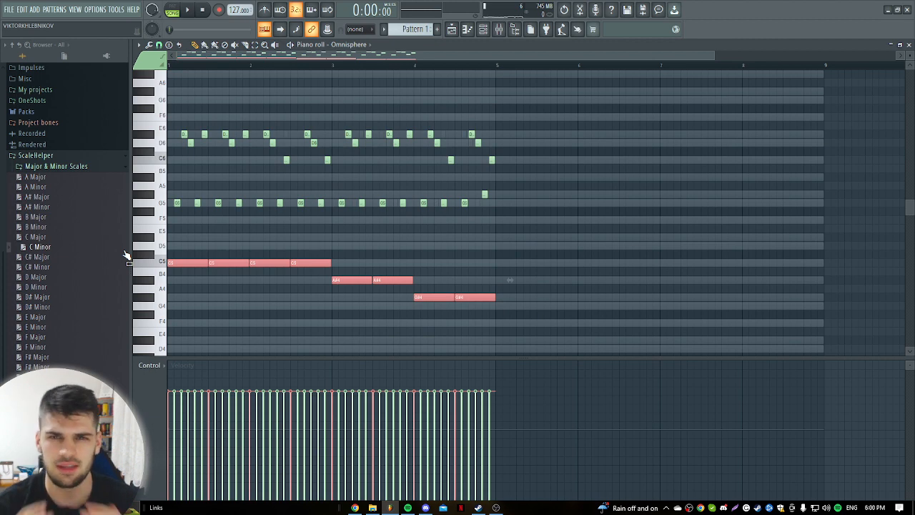
# Clone the reFX Nexus channel in the channel rack
pyautogui.click(484, 28)
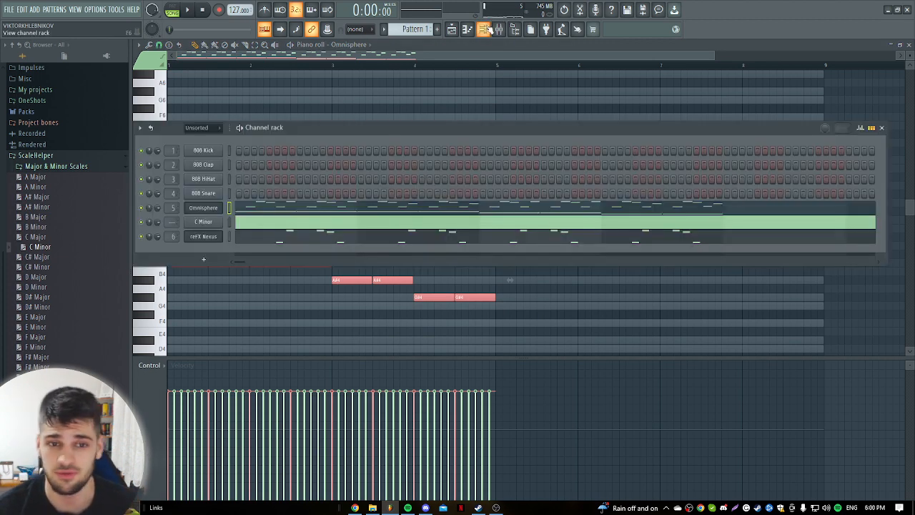
pyautogui.rightClick(206, 237)
pyautogui.click(251, 315)
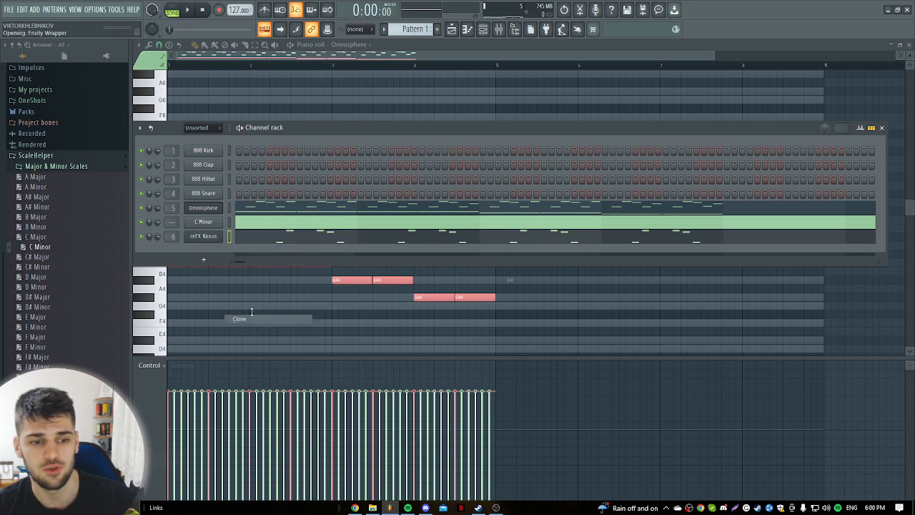
pyautogui.click(384, 246)
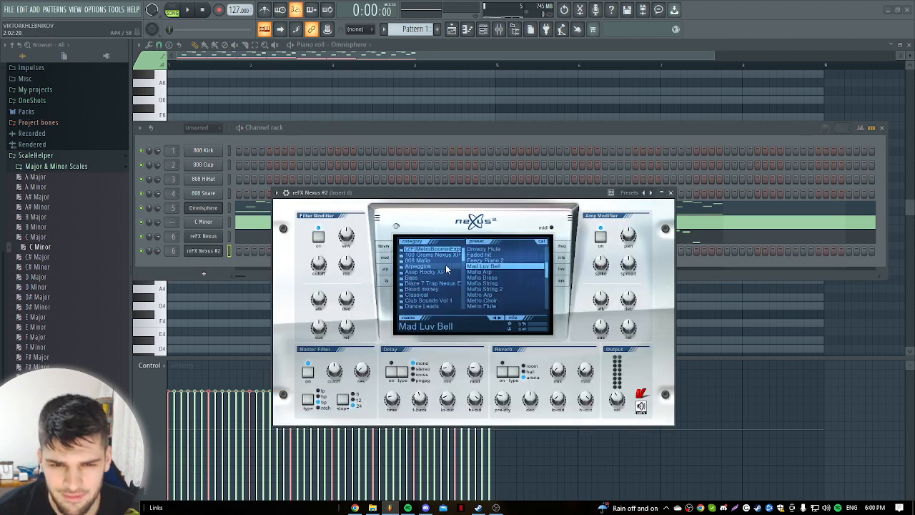
# Browse the clone's Blaze 7 Trap, GroveBeatz, LamiBeats Trap, Gated Pads and Fantasy And Dream categories for a suitable preset
pyautogui.click(433, 283)
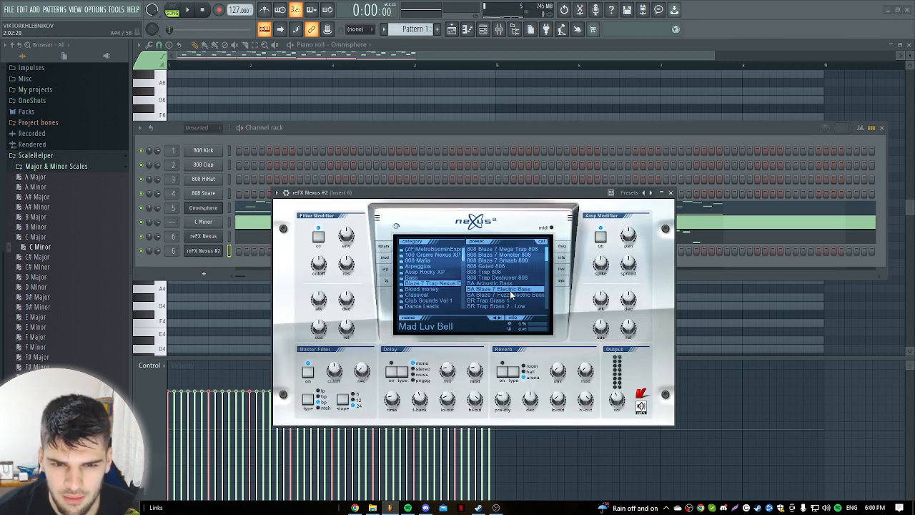
pyautogui.scroll(-10, 548, 263)
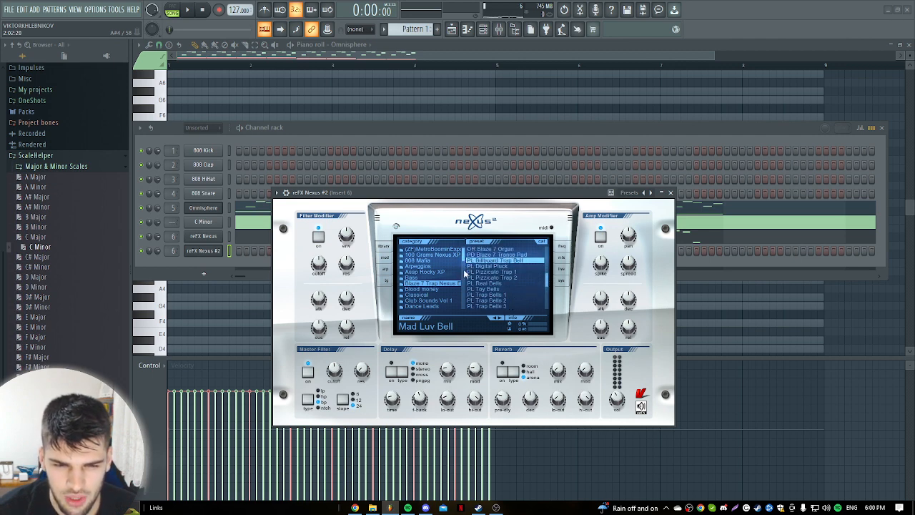
pyautogui.scroll(-5, 462, 269)
pyautogui.click(456, 266)
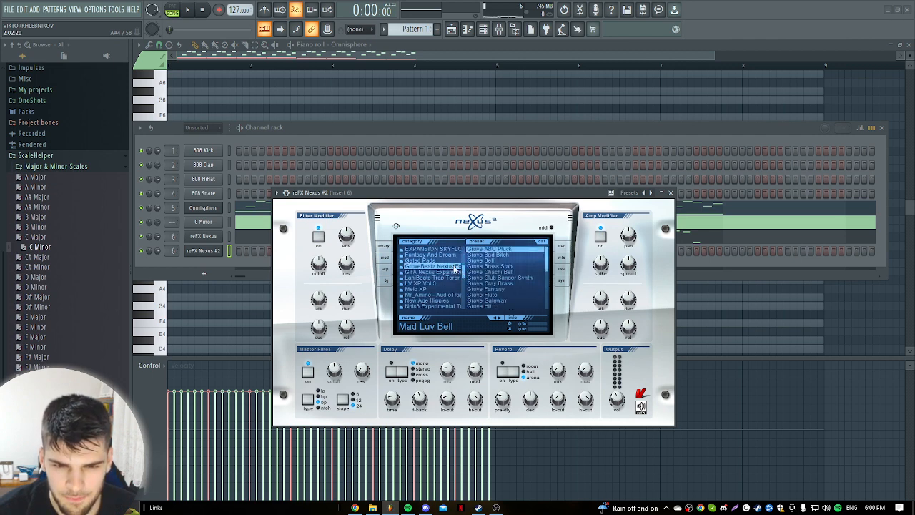
pyautogui.click(453, 279)
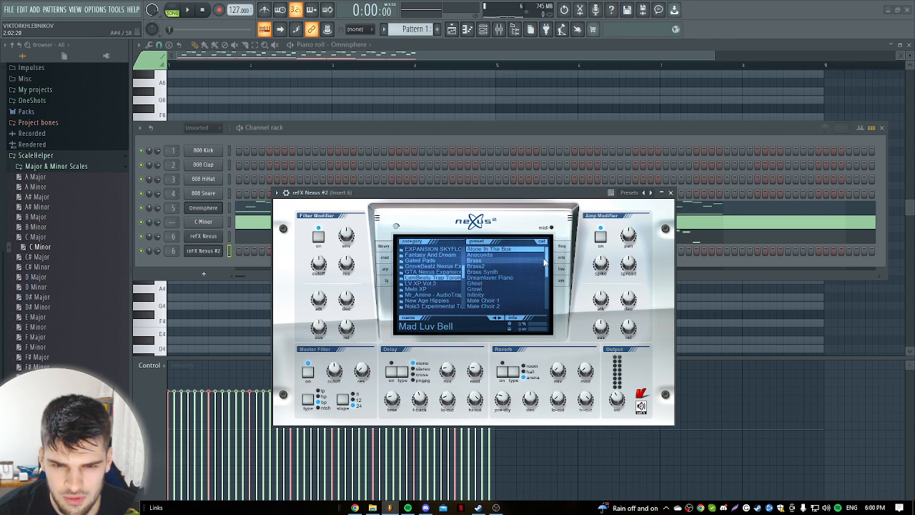
pyautogui.moveTo(544, 262); pyautogui.dragTo(542, 298)
pyautogui.click(451, 267)
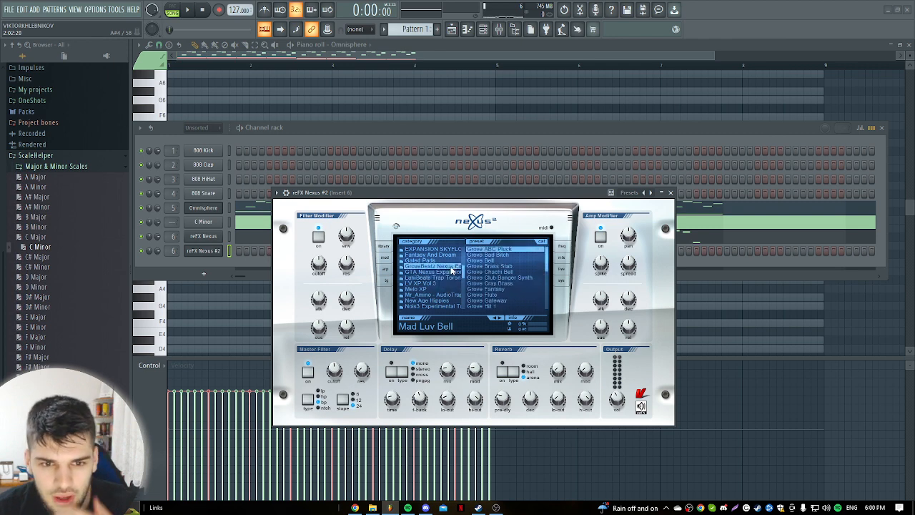
pyautogui.click(453, 261)
pyautogui.click(454, 255)
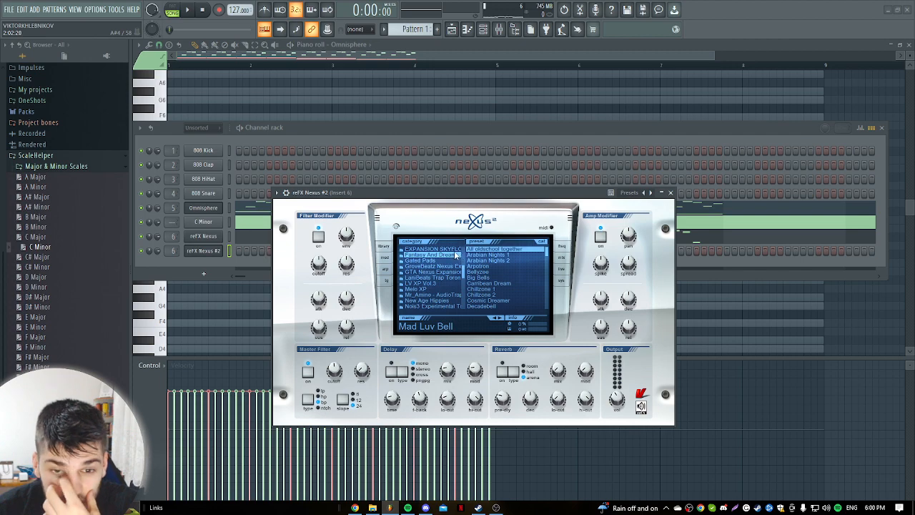
# Audition the SkyFlow expansion's pads in reFX Nexus #2 and load the preset SkyFlow PD Rainy Morning
pyautogui.click(447, 249)
pyautogui.click(505, 299)
pyautogui.moveTo(474, 196); pyautogui.dragTo(491, 194)
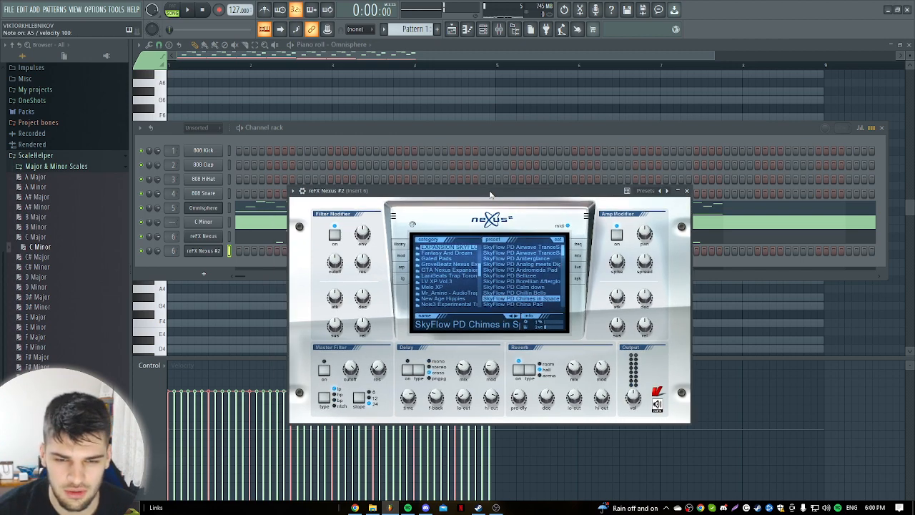
pyautogui.click(520, 265)
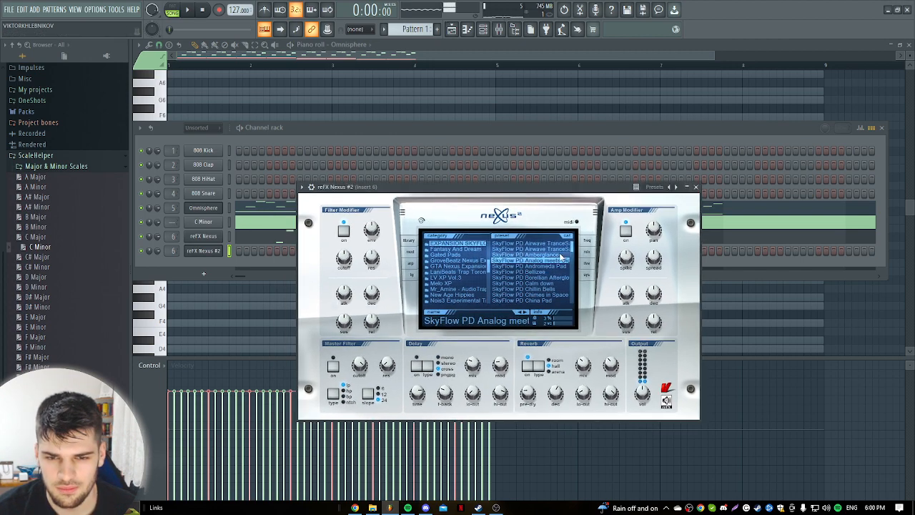
pyautogui.moveTo(571, 251); pyautogui.dragTo(573, 275)
pyautogui.click(551, 283)
pyautogui.moveTo(520, 188); pyautogui.dragTo(551, 193)
pyautogui.click(552, 290)
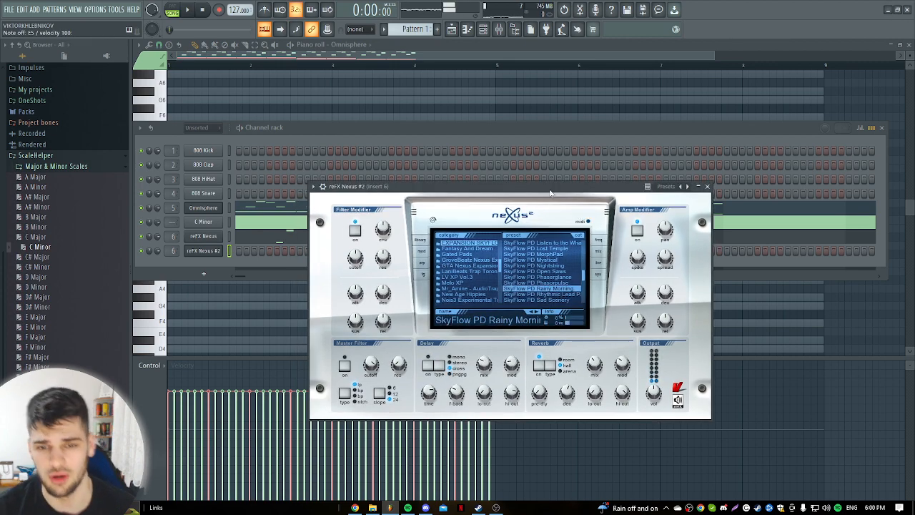
# Paste the copied C5, A#4 and G#4 bass notes into the reFX Nexus #2 piano roll and play back the pattern
pyautogui.rightClick(223, 251)
pyautogui.click(227, 253)
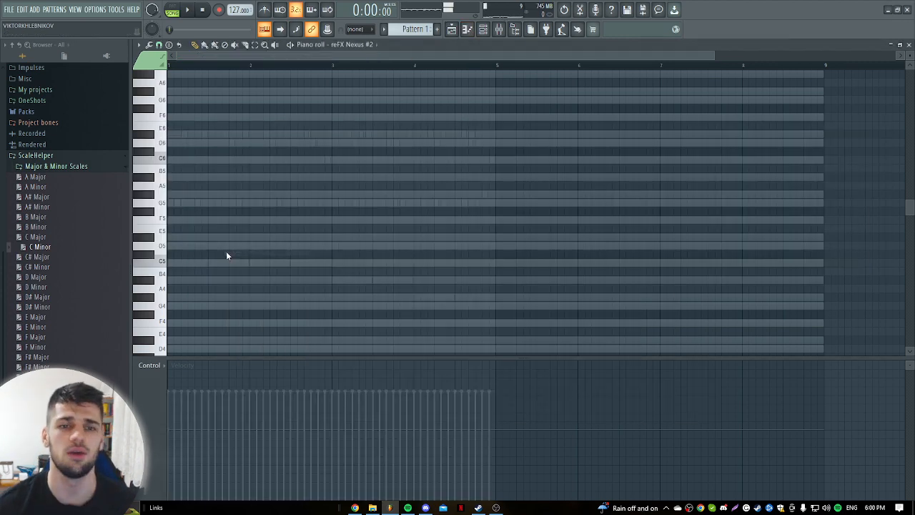
pyautogui.click(490, 36)
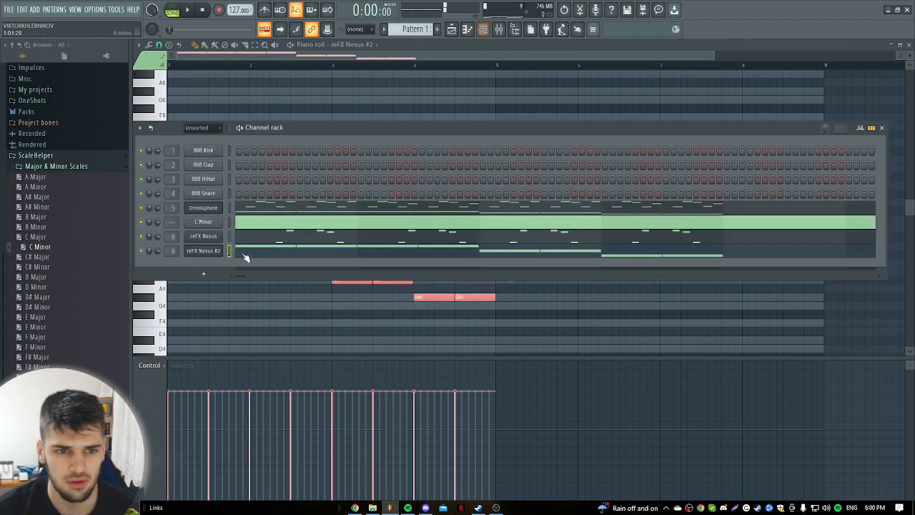
pyautogui.scroll(-3, 158, 251)
pyautogui.press('space')
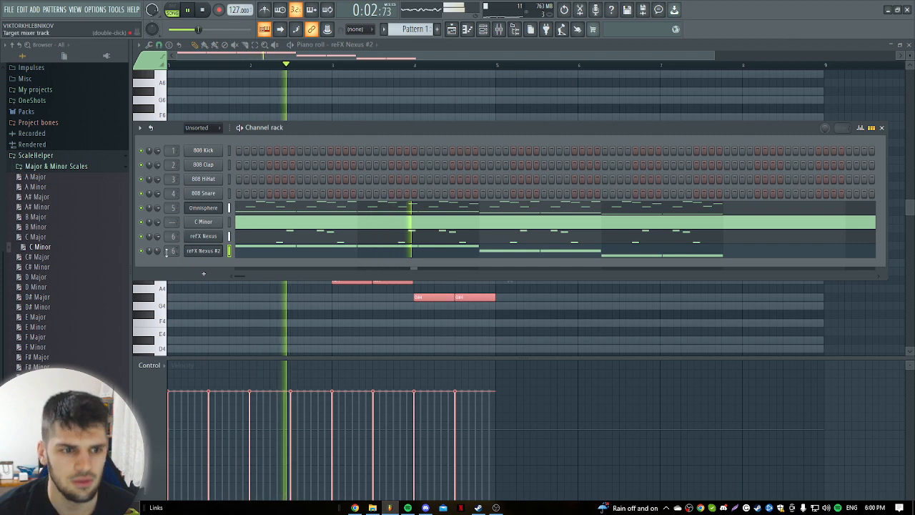
# Audition the four sound layers of the SkyFlow PD Rainy Morning preset by toggling them individually during playback
pyautogui.click(213, 253)
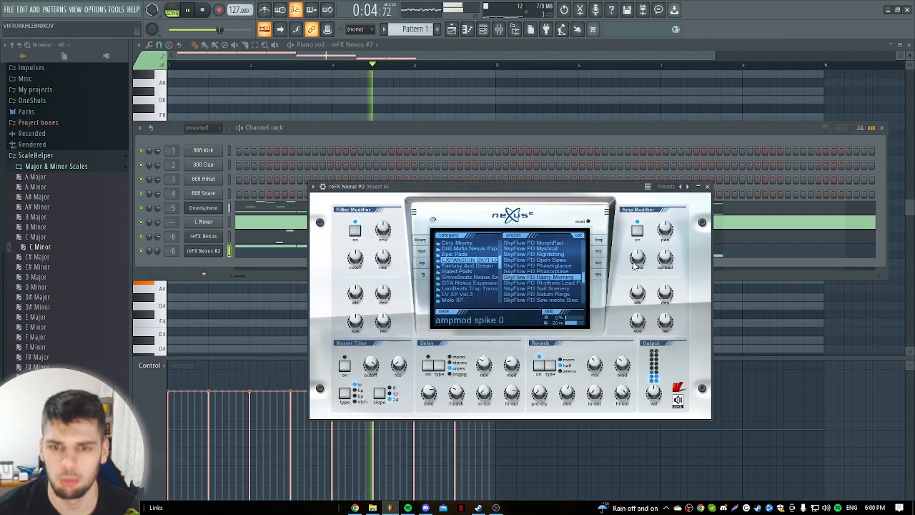
pyautogui.click(512, 286)
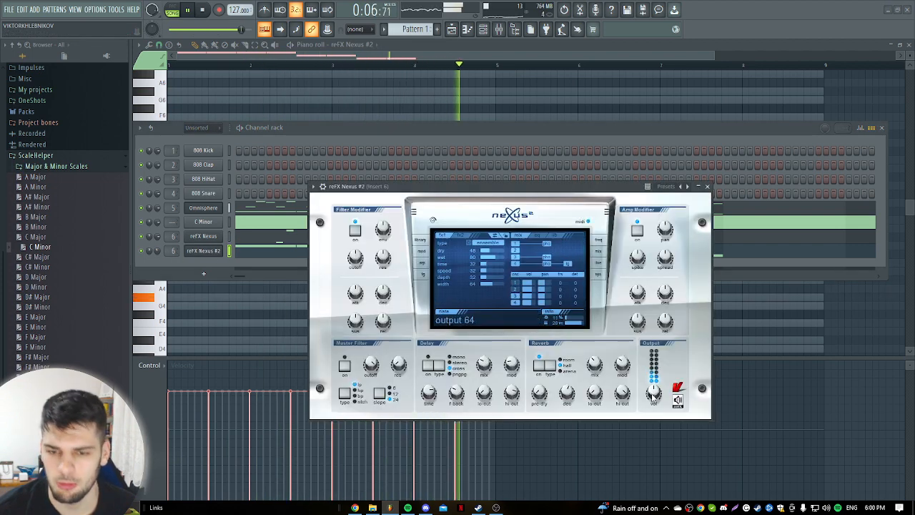
pyautogui.click(516, 296)
pyautogui.click(515, 290)
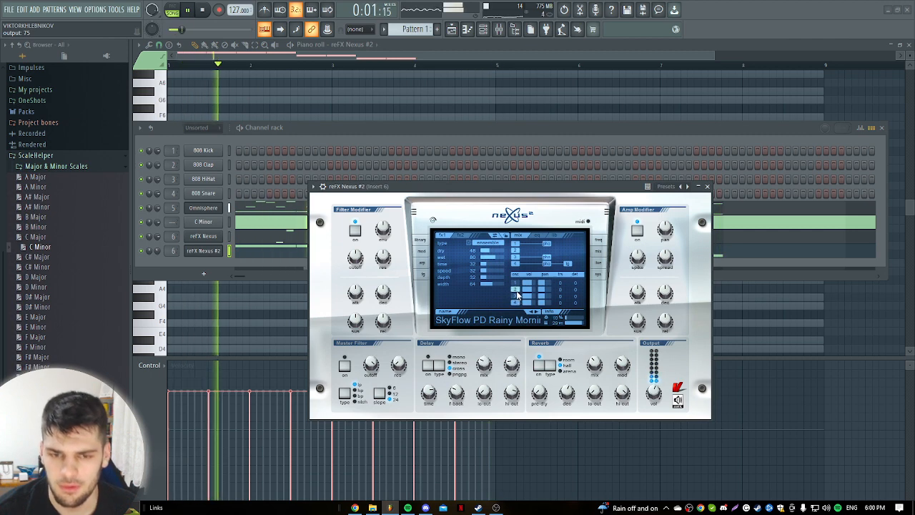
pyautogui.click(516, 303)
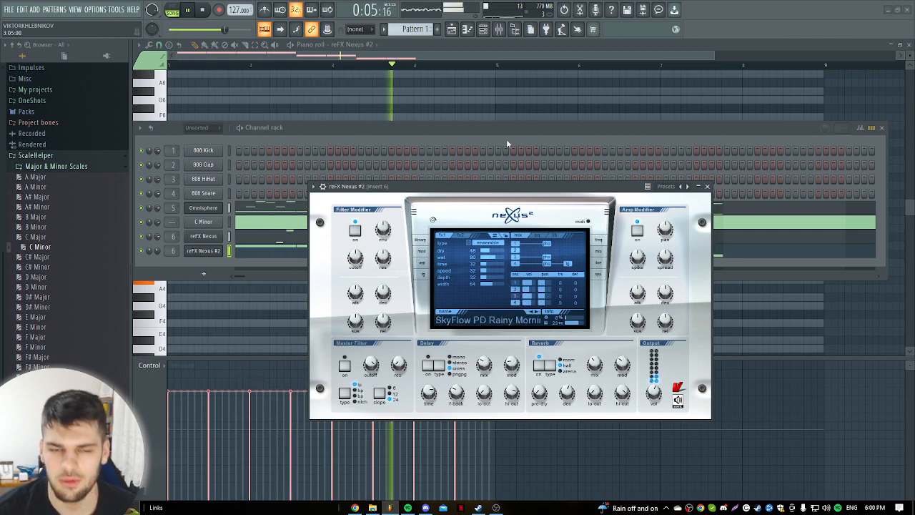
# Review the reFX Nexus #2 bass notes in the piano roll during playback and stop the pattern
pyautogui.click(492, 91)
pyautogui.scroll(-1, 490, 112)
pyautogui.scroll(-3, 490, 111)
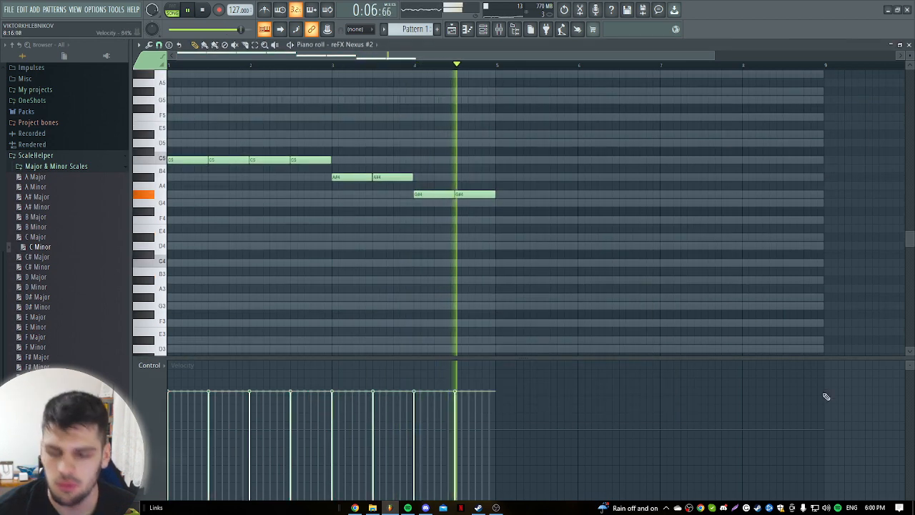
pyautogui.click(823, 508)
pyautogui.click(737, 433)
pyautogui.press('space')
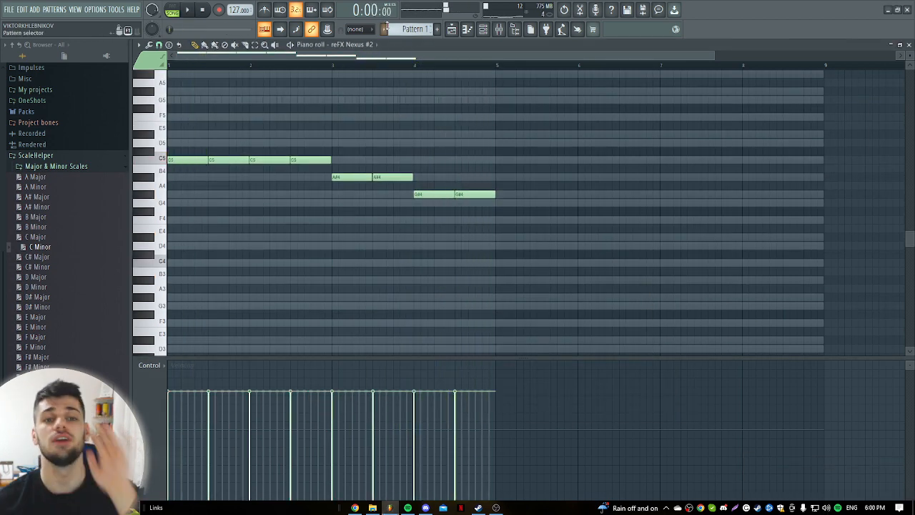
# Split Pattern 1 into separate patterns by channel and remove the Omnisphere clip from Track 1 of the playlist
pyautogui.click(386, 27)
pyautogui.click(429, 179)
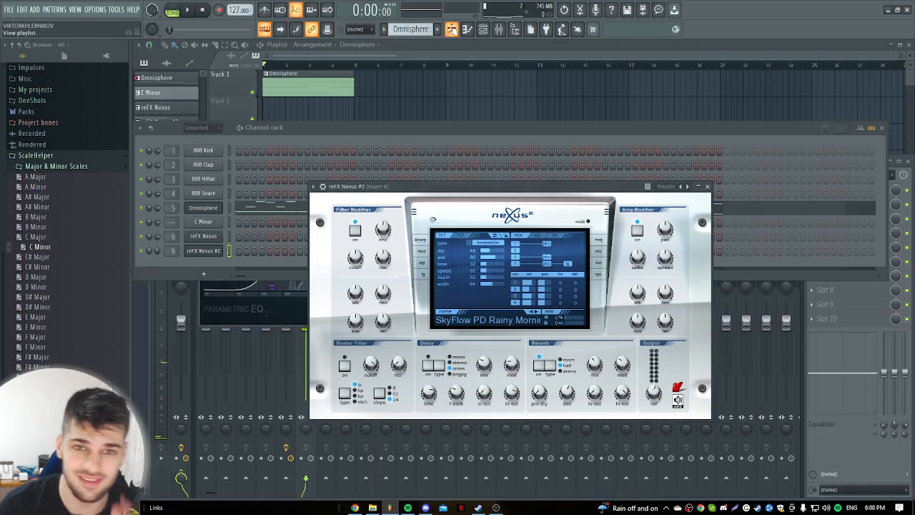
pyautogui.click(452, 30)
pyautogui.rightClick(342, 90)
# Arrange reFX Nexus on Track 1 and Omnisphere on Track 2 across bars 1–8, with reFX Nexus #2 on Track 3 in bars 5–8
pyautogui.moveTo(177, 109); pyautogui.dragTo(259, 93)
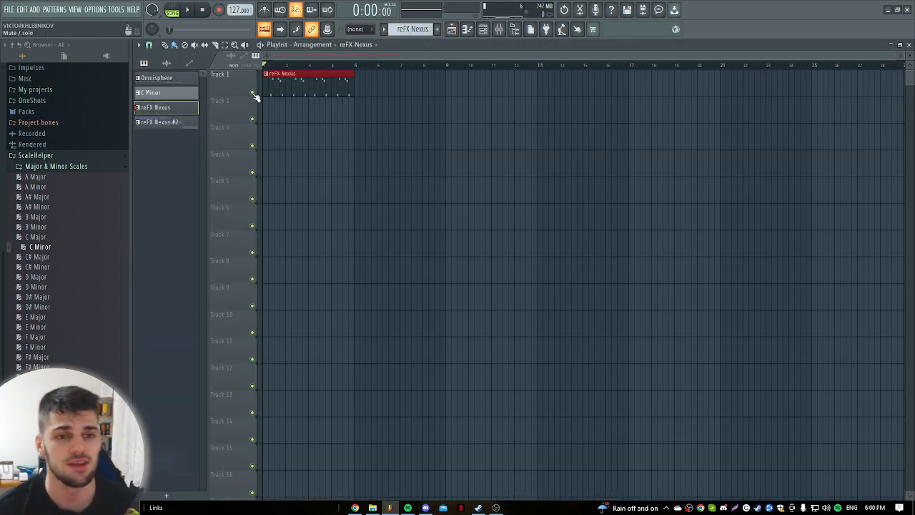
pyautogui.moveTo(191, 79); pyautogui.dragTo(307, 107)
pyautogui.moveTo(168, 123); pyautogui.dragTo(293, 73)
pyautogui.hotkey('ctrl', 'b')
pyautogui.keyDown('ctrl'); pyautogui.click(320, 134); pyautogui.keyUp('ctrl')
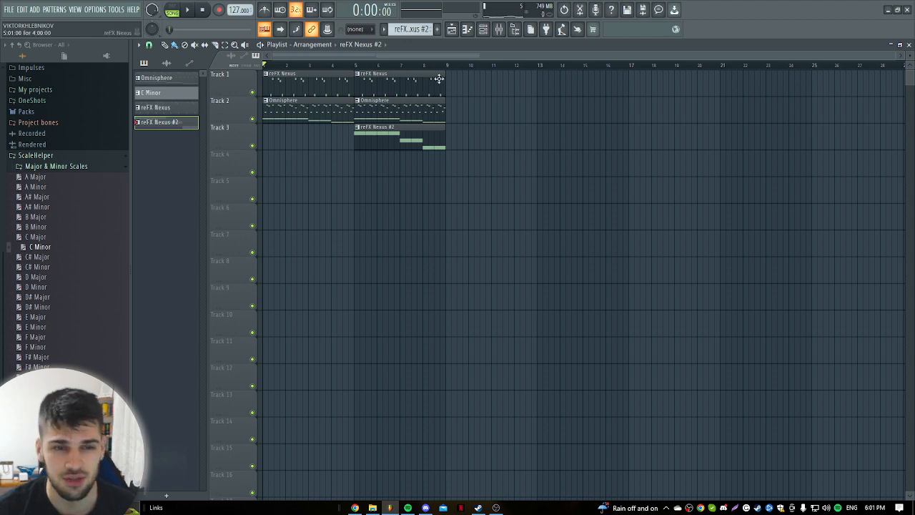
# Lower the mixer volume of Insert 5 to about -2.8 dB and Insert 6 to about -3.5 dB, checking with playback
pyautogui.click(499, 29)
pyautogui.press('space')
pyautogui.click(287, 300)
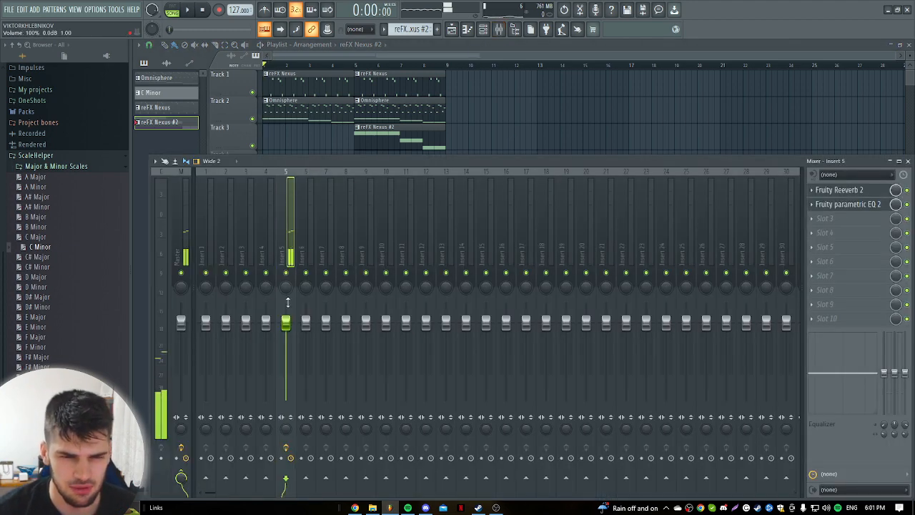
pyautogui.moveTo(291, 333); pyautogui.dragTo(299, 335)
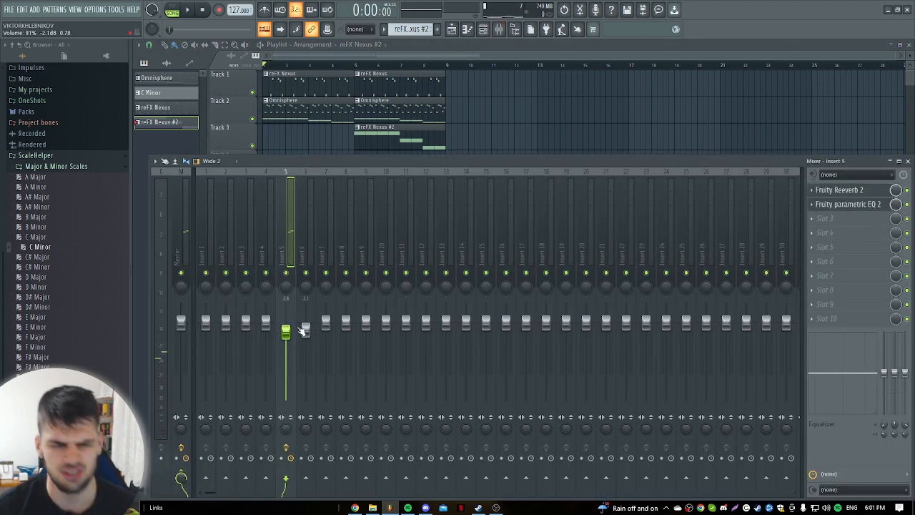
pyautogui.moveTo(304, 330); pyautogui.dragTo(305, 336)
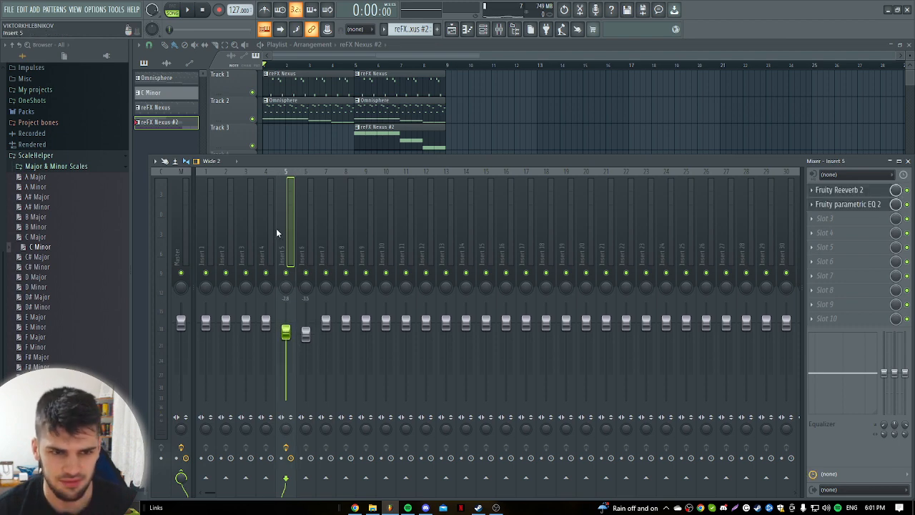
# Load Effectrix into slot 3 of Insert 5 and draw a Reverse block over steps 17–21
pyautogui.click(833, 219)
pyautogui.click(600, 283)
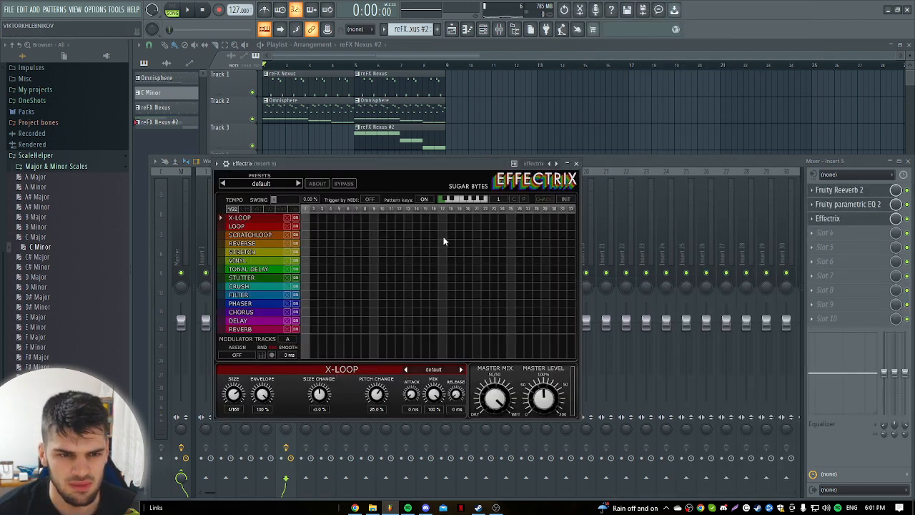
pyautogui.moveTo(443, 242); pyautogui.dragTo(467, 244)
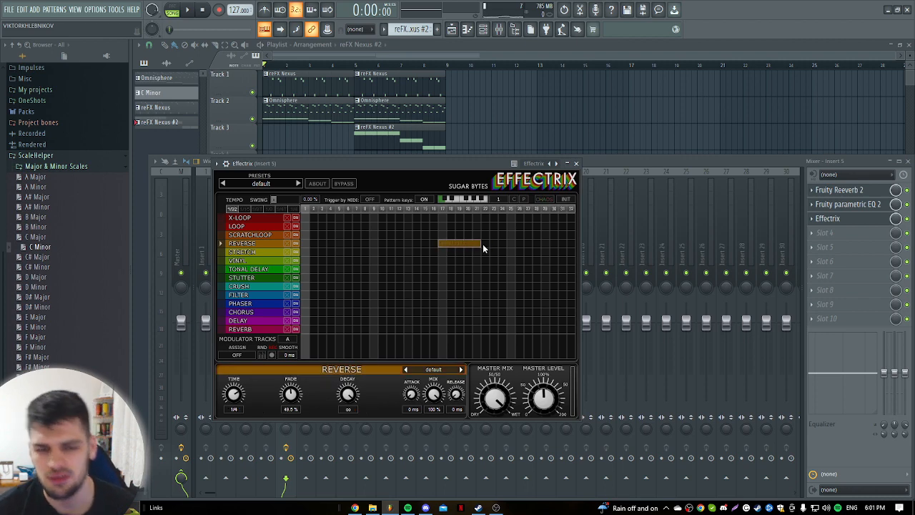
# Play the arrangement and add a one-step Vinyl block at step 21 in Effectrix
pyautogui.press('space')
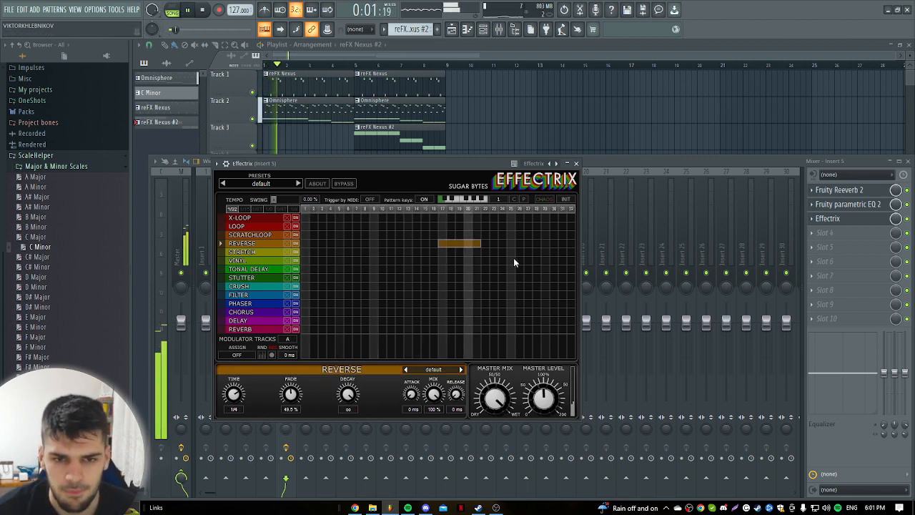
pyautogui.moveTo(477, 261); pyautogui.dragTo(486, 263)
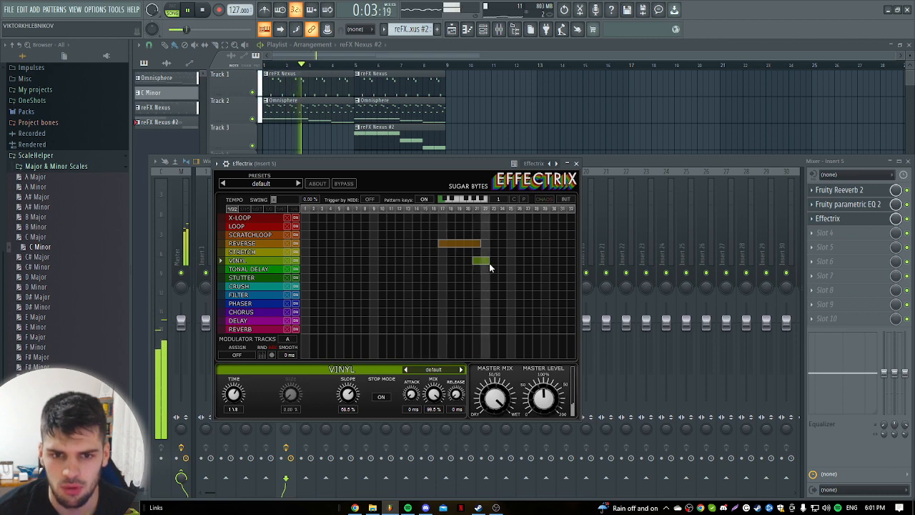
pyautogui.rightClick(484, 262)
pyautogui.click(478, 262)
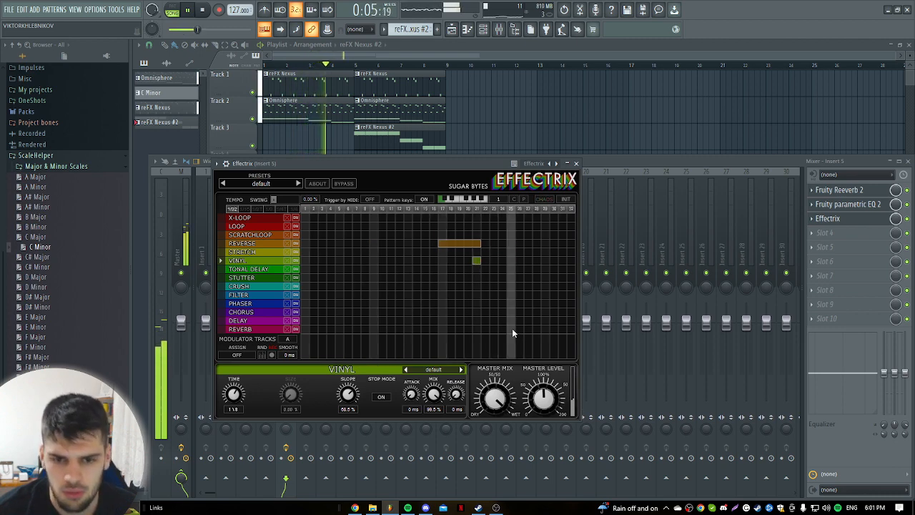
# Draw a one-step Chorus block at step 21 in Effectrix, checking it with playback
pyautogui.moveTo(477, 320)
pyautogui.mouseDown()
pyautogui.moveTo(509, 322)
pyautogui.moveTo(478, 312)
pyautogui.moveTo(503, 312)
pyautogui.mouseUp()
pyautogui.rightClick(481, 322)
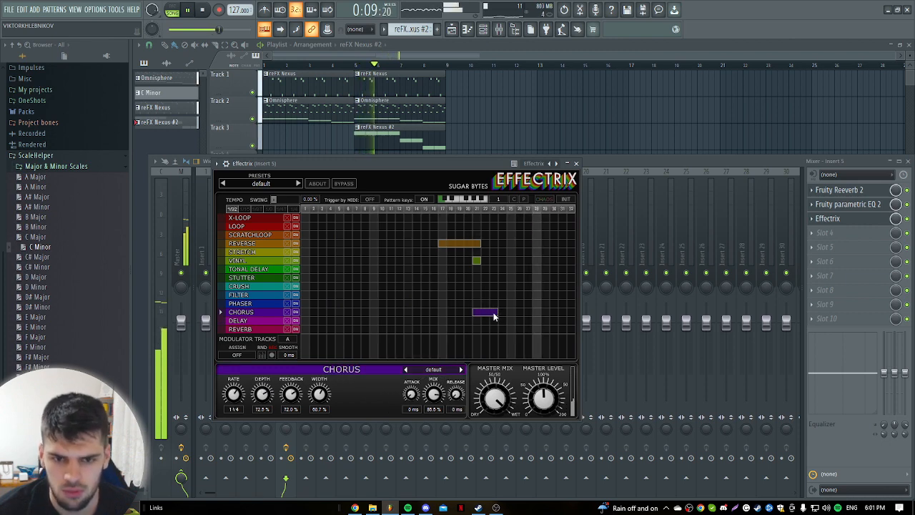
pyautogui.rightClick(479, 315)
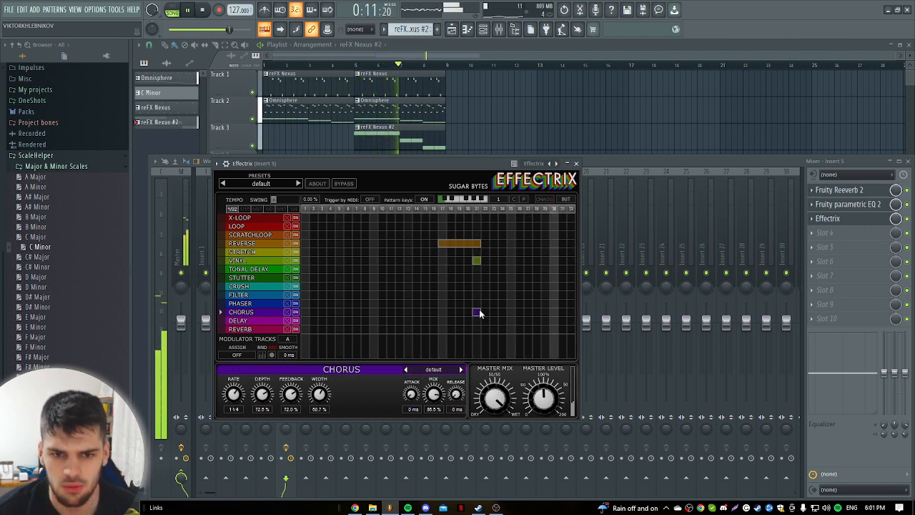
pyautogui.click(827, 233)
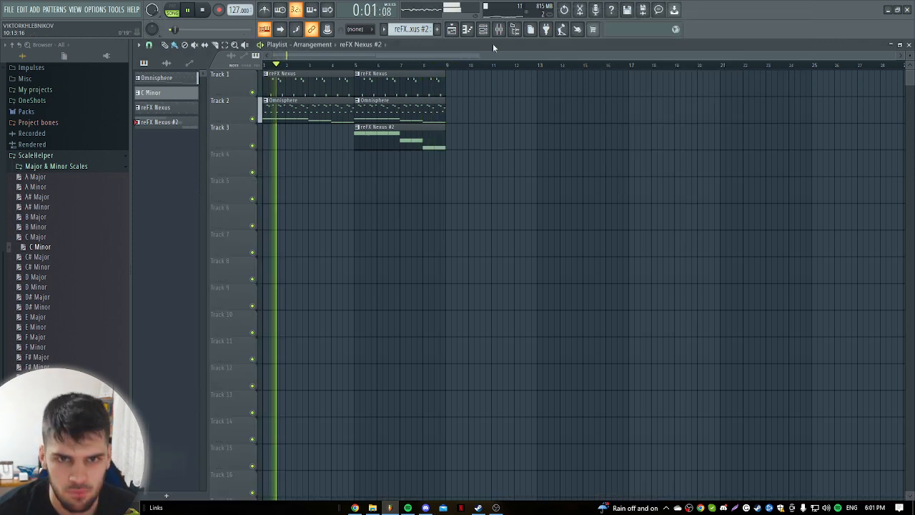
pyautogui.press('space')
# Load Fruity Reeverb 2 into slot 1 of Insert 6 and reduce the slot's mix level
pyautogui.click(499, 29)
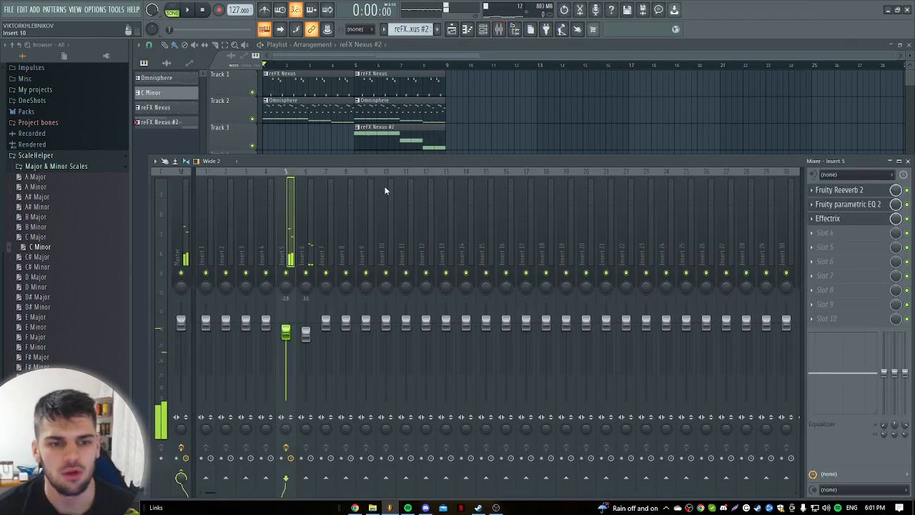
pyautogui.click(310, 258)
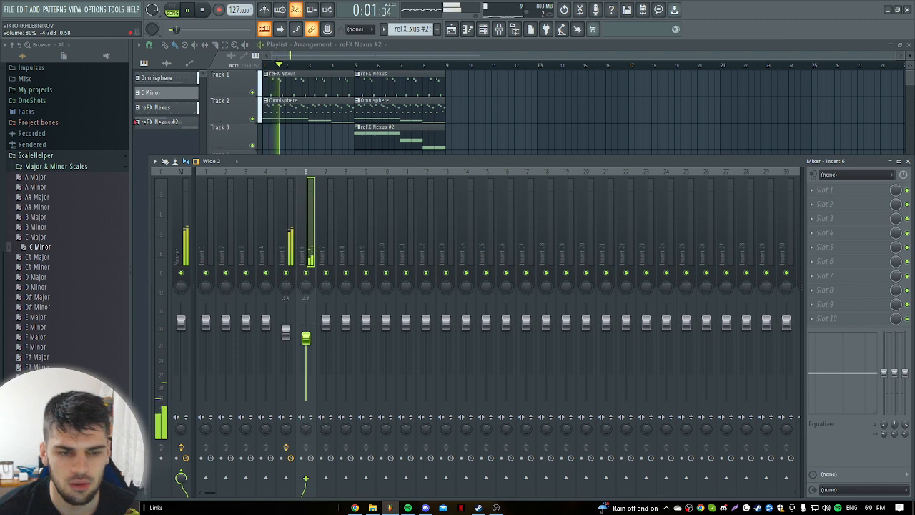
pyautogui.click(825, 190)
pyautogui.click(601, 123)
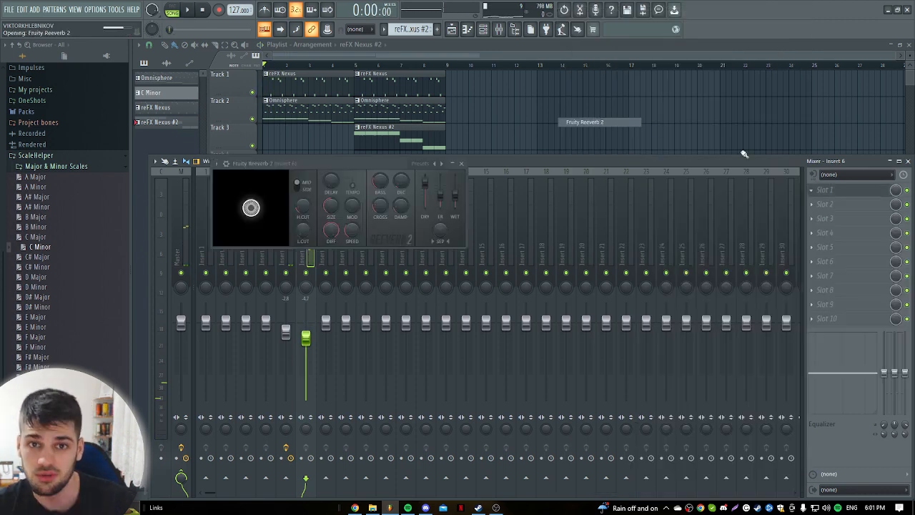
pyautogui.moveTo(896, 191); pyautogui.dragTo(895, 206)
# Load Fruity Parametric EQ 2 into slot 2 of Insert 6 and pull band 1 down to -18 dB at about 1.1 kHz
pyautogui.click(825, 204)
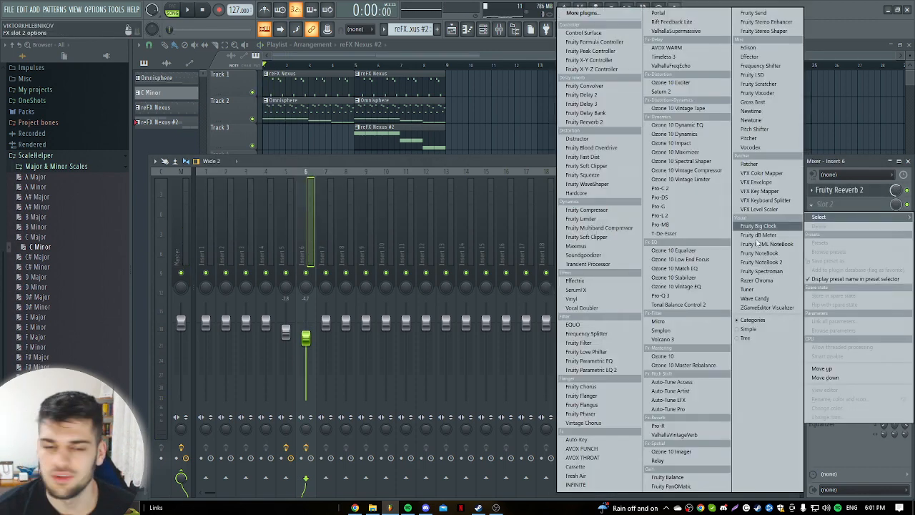
pyautogui.click(600, 371)
pyautogui.moveTo(265, 255); pyautogui.dragTo(367, 314)
pyautogui.press('space')
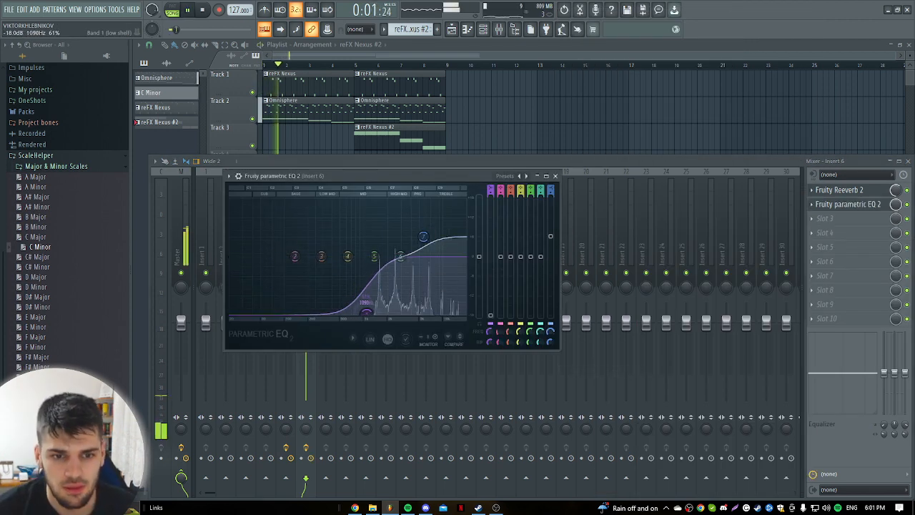
# Set the Insert 6 volume to about -6.6 dB and check its Fruity Reeverb 2 during playback
pyautogui.click(311, 335)
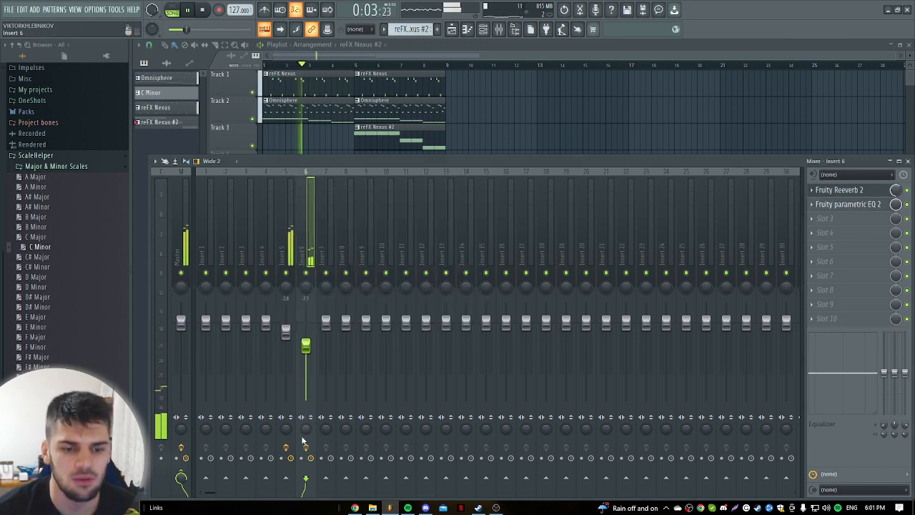
pyautogui.click(855, 191)
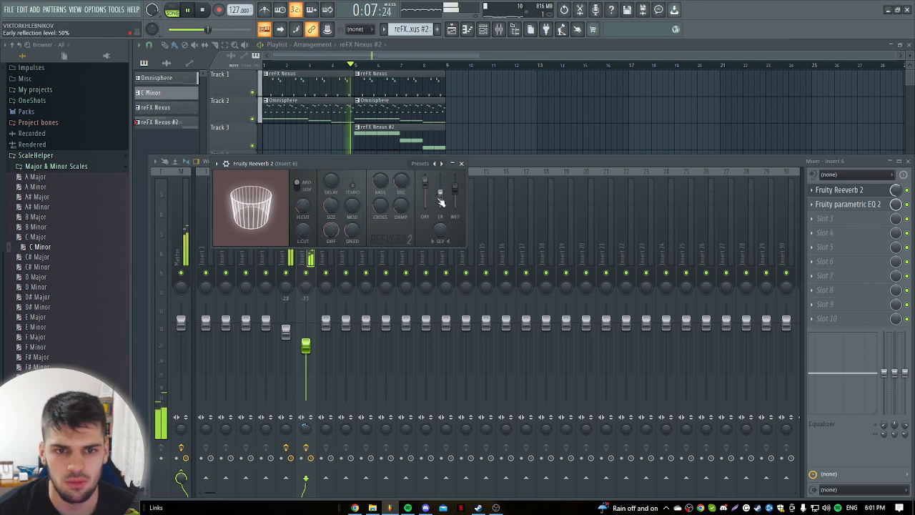
pyautogui.moveTo(306, 347); pyautogui.dragTo(306, 350)
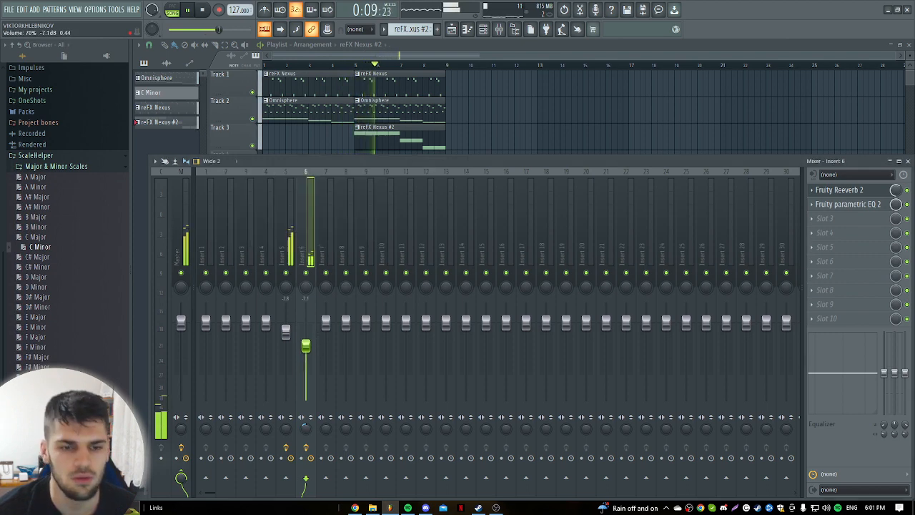
pyautogui.click(828, 509)
pyautogui.click(306, 345)
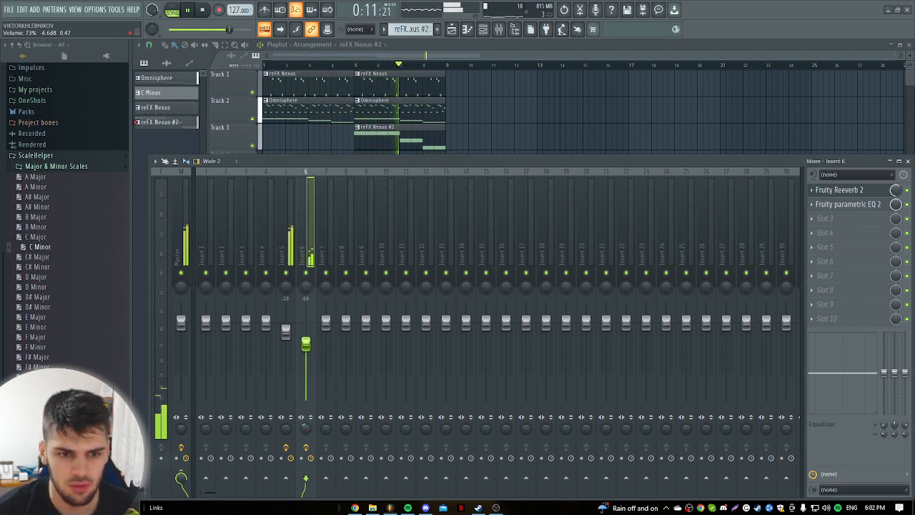
# Add reFX Nexus #2 to Track 3 in bars 1–4 and delete the reFX Nexus clip from bars 1–4 of Track 1
pyautogui.press('F9')
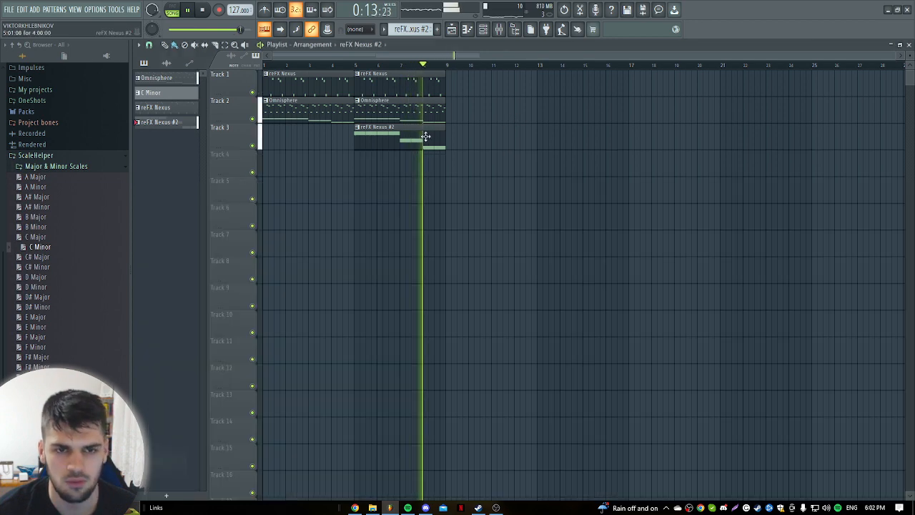
pyautogui.press('space')
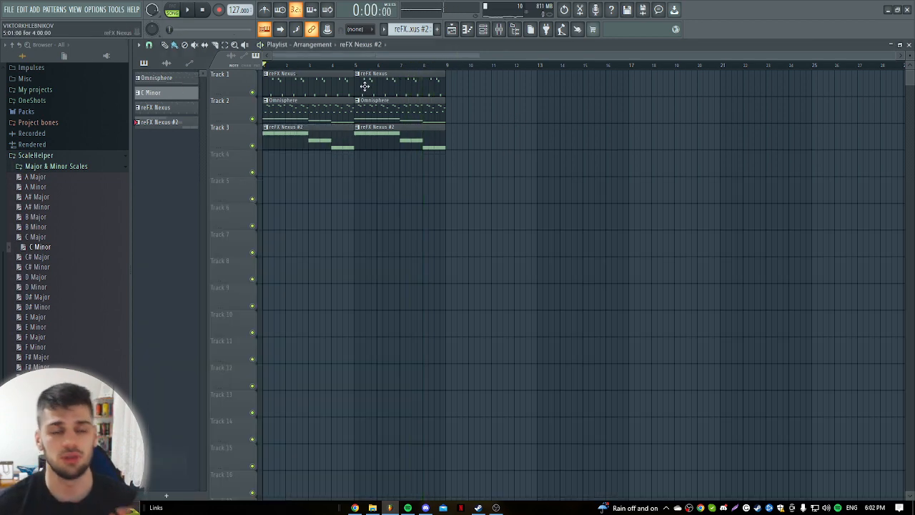
pyautogui.rightClick(339, 86)
# Play the arrangement and set a channel's volume to about 47% in the Channel rack
pyautogui.click(484, 32)
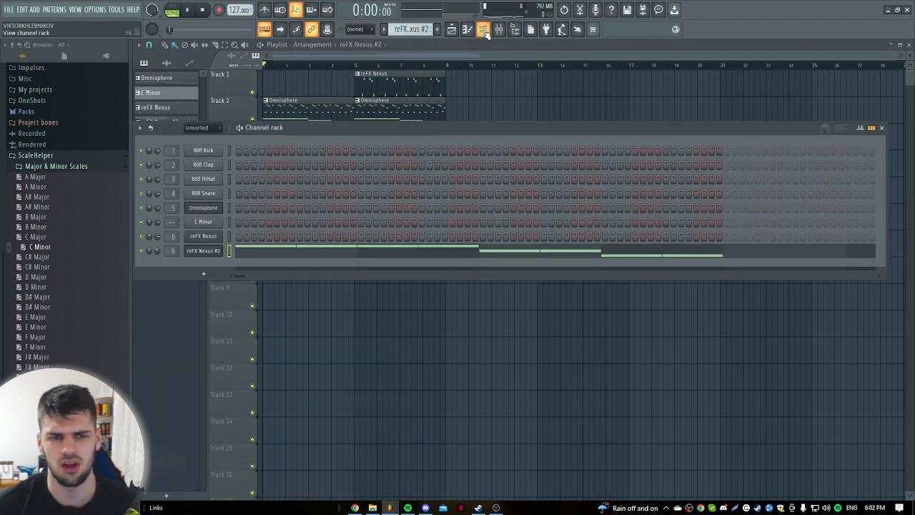
pyautogui.press('space')
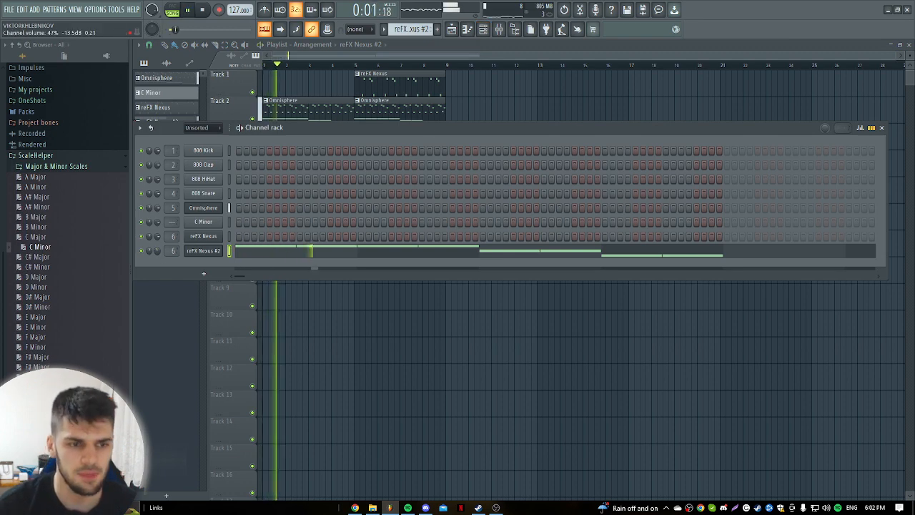
pyautogui.click(826, 508)
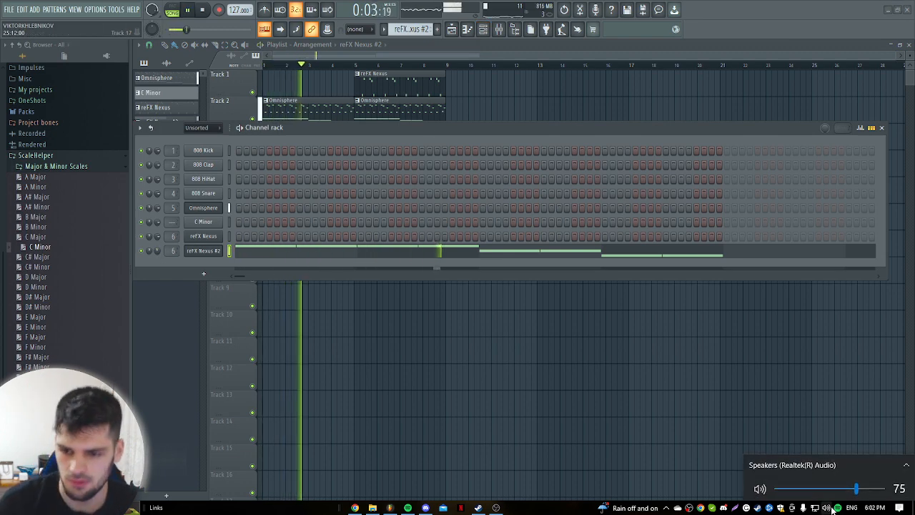
pyautogui.rightClick(605, 98)
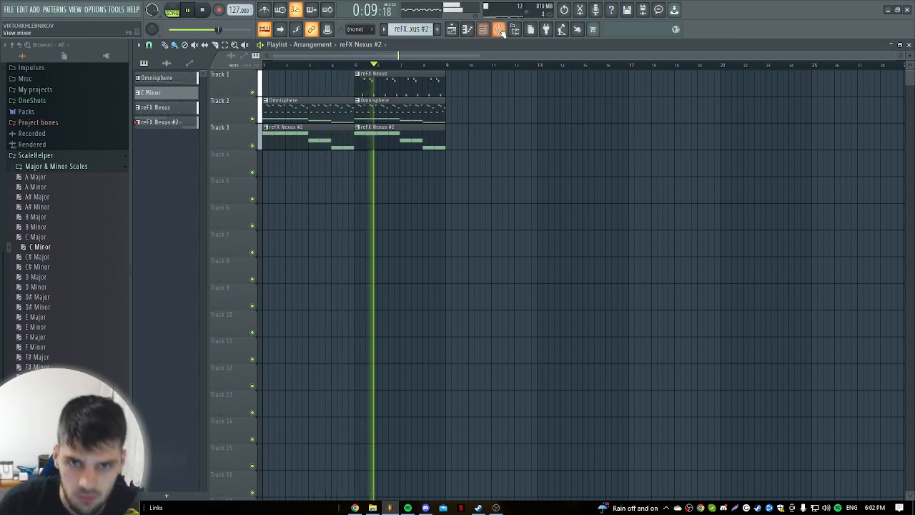
# Raise the mixer volume of Insert 6 to about -3.2 dB and stop playback
pyautogui.press('F9')
pyautogui.moveTo(305, 341); pyautogui.dragTo(305, 336)
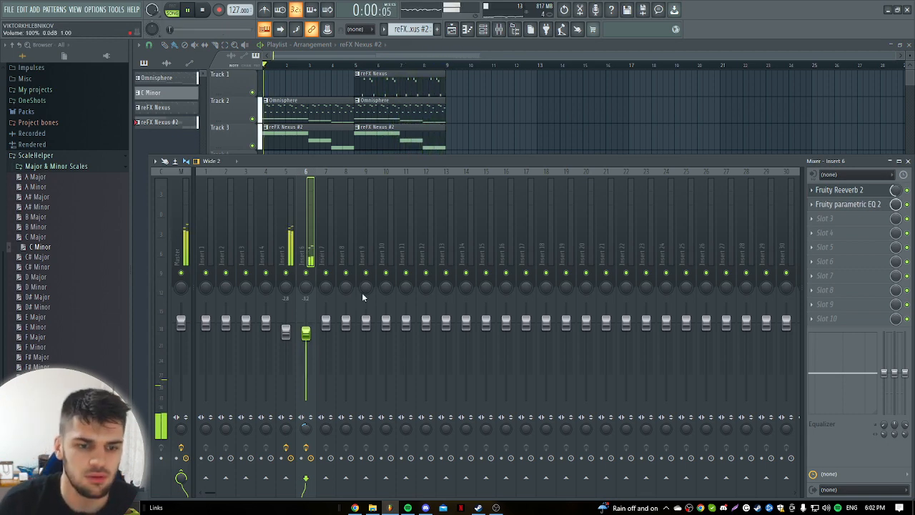
pyautogui.press('space')
pyautogui.press('F9')
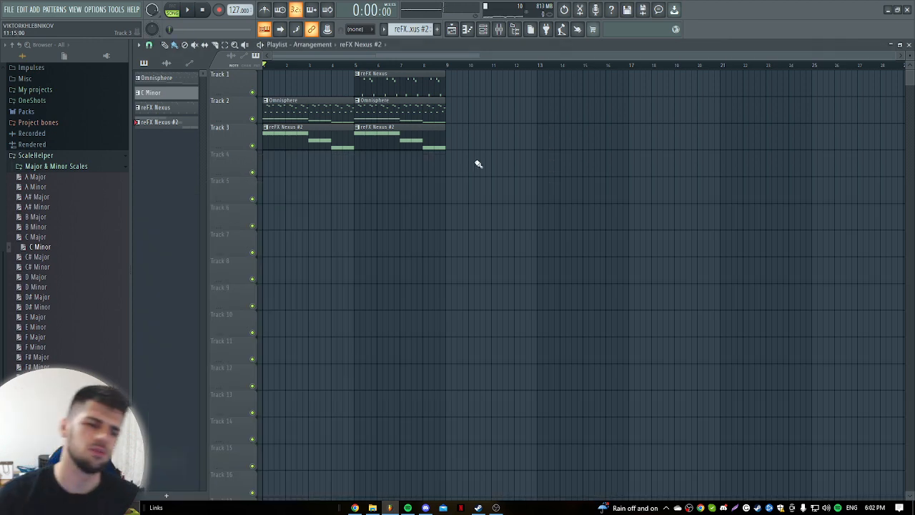
pyautogui.click(14, 10)
pyautogui.moveTo(50, 91)
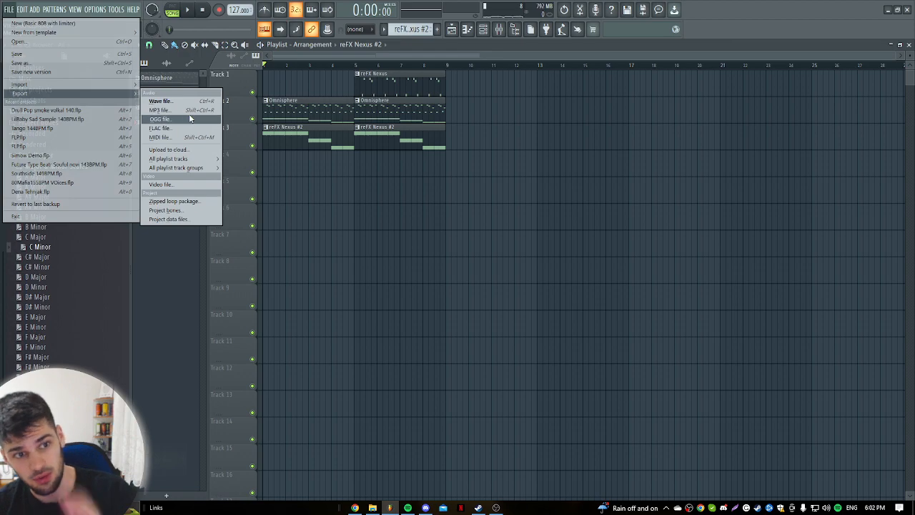
pyautogui.click(189, 113)
pyautogui.click(411, 241)
# Export the arrangement to the Desktop as an MP3 file named LilBaby Melody
pyautogui.click(8, 10)
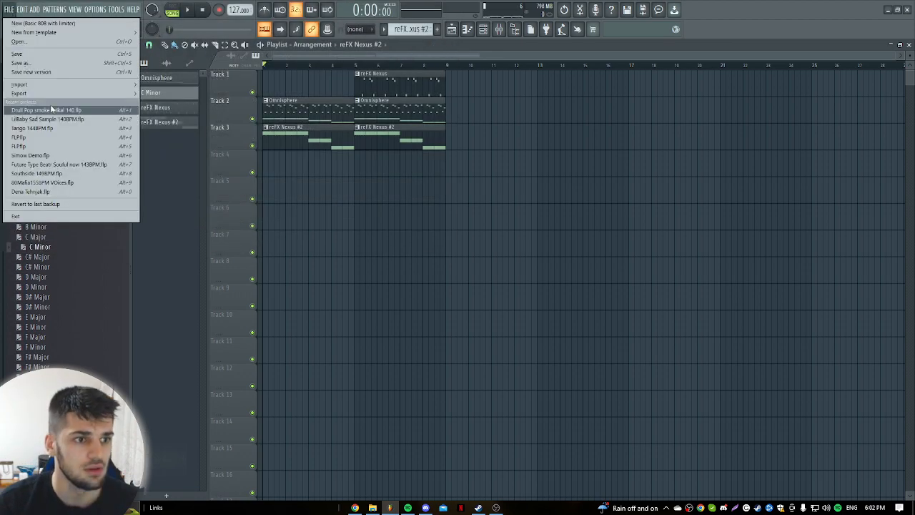
pyautogui.moveTo(43, 91)
pyautogui.click(183, 104)
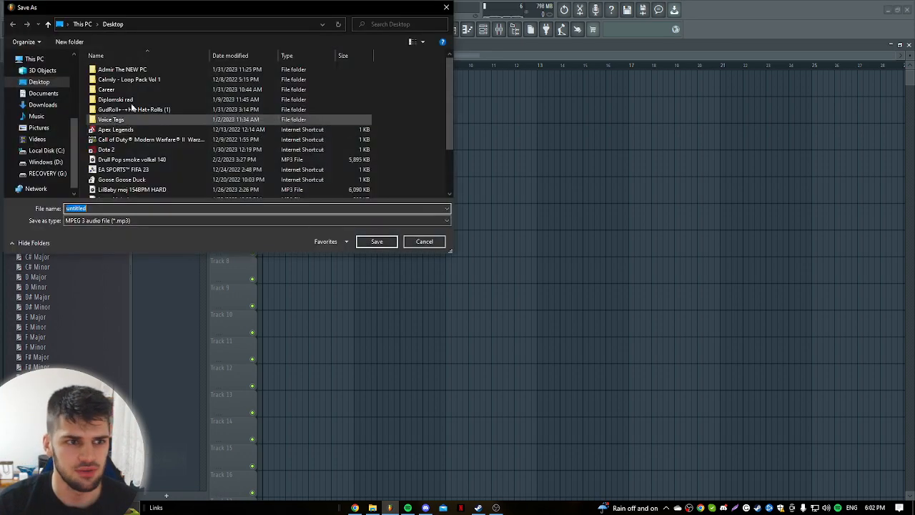
pyautogui.click(44, 85)
pyautogui.write('LilB')
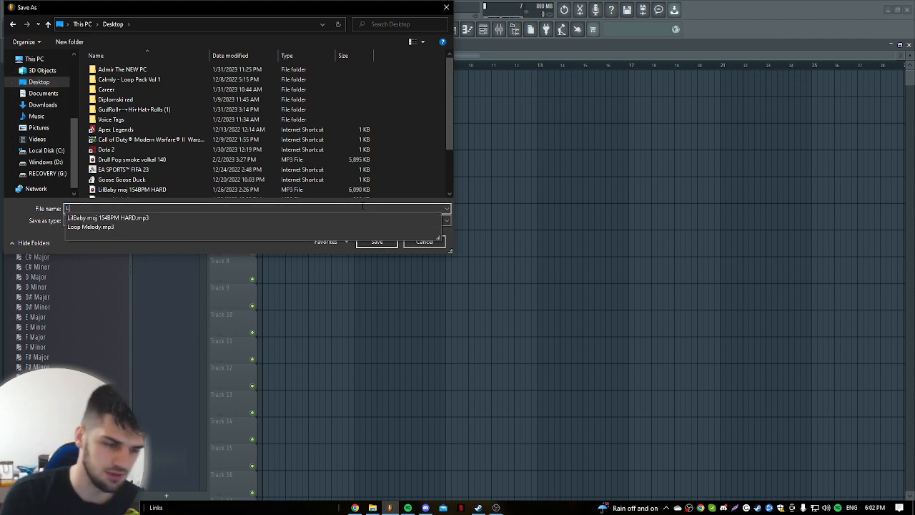
pyautogui.write('aby Melody')
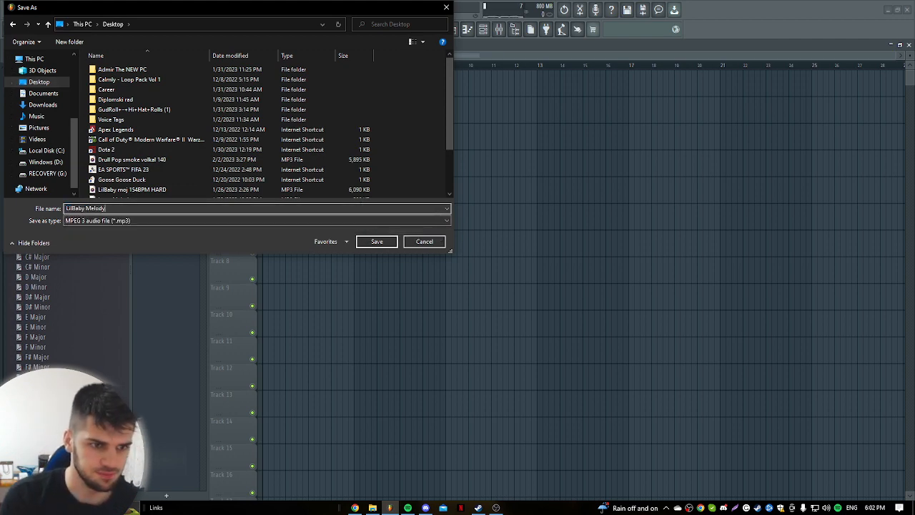
pyautogui.press('Return')
pyautogui.click(528, 384)
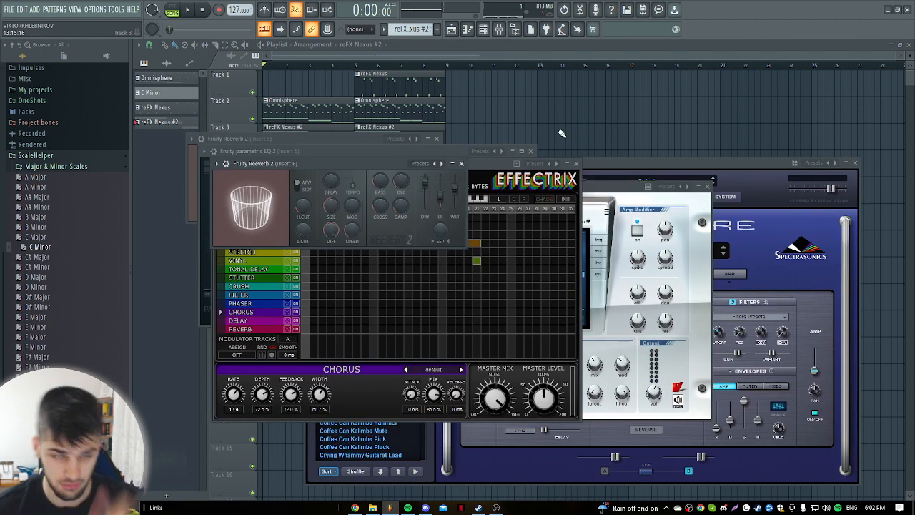
# Import the LilBaby Melody MP3 from the desktop onto Track 4 at bar 1 and solo that track
pyautogui.press('F12')
pyautogui.press('super+d')
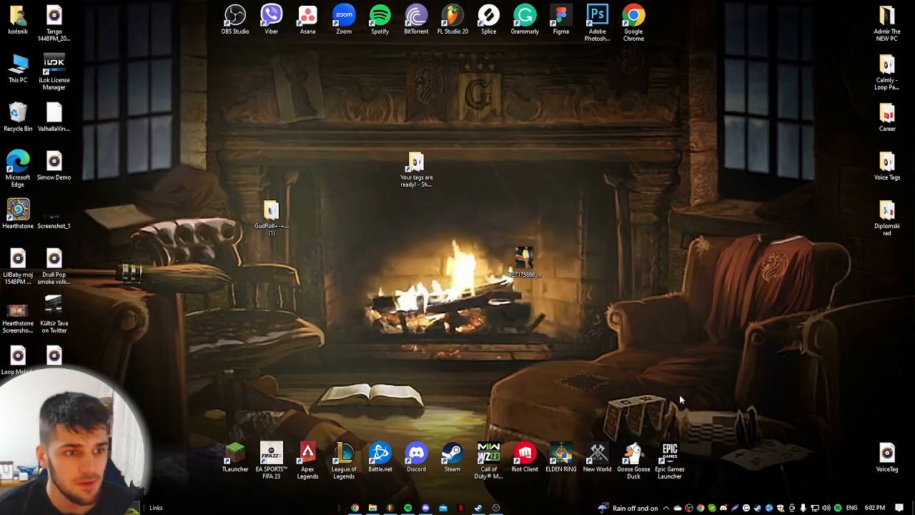
pyautogui.moveTo(370, 500); pyautogui.dragTo(280, 157)
pyautogui.rightClick(252, 172)
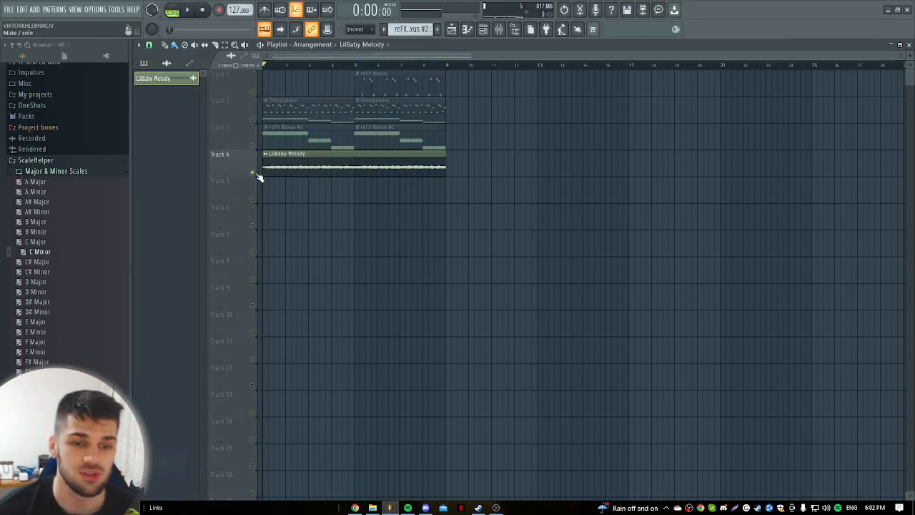
# Shift the LilBaby Melody clip's pitch by -200 cents in its time stretching settings and play the result
pyautogui.doubleClick(386, 168)
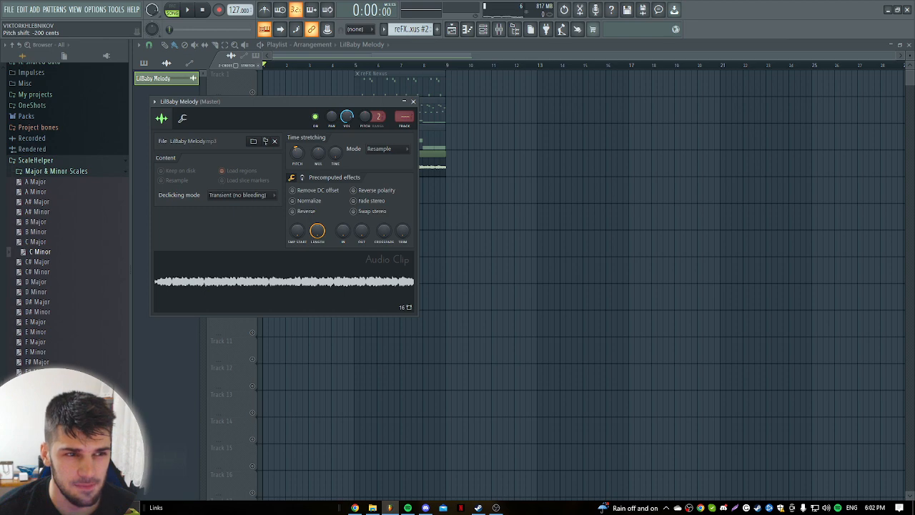
pyautogui.rightClick(528, 176)
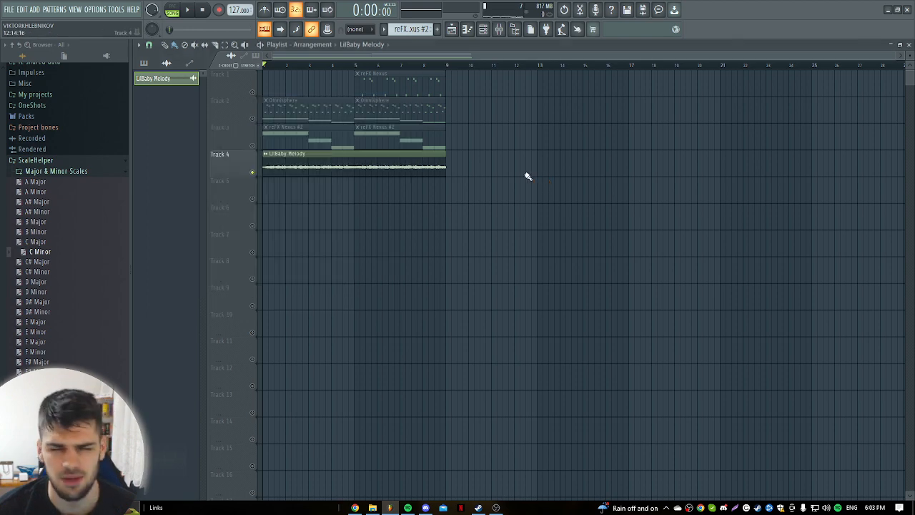
pyautogui.press('space')
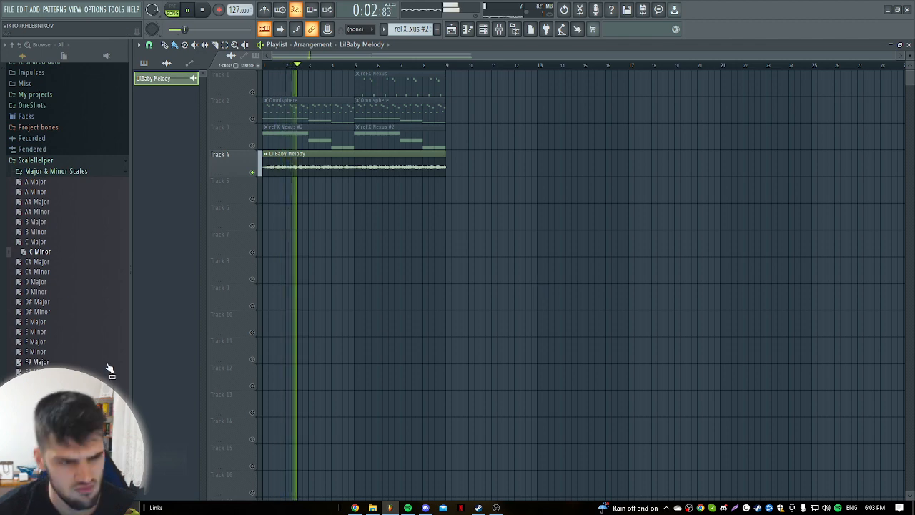
# Browse the Drum Kits and CrasBangers 2023 sample folders for drum material, open the Bundle subfolder and stop playback
pyautogui.click(36, 160)
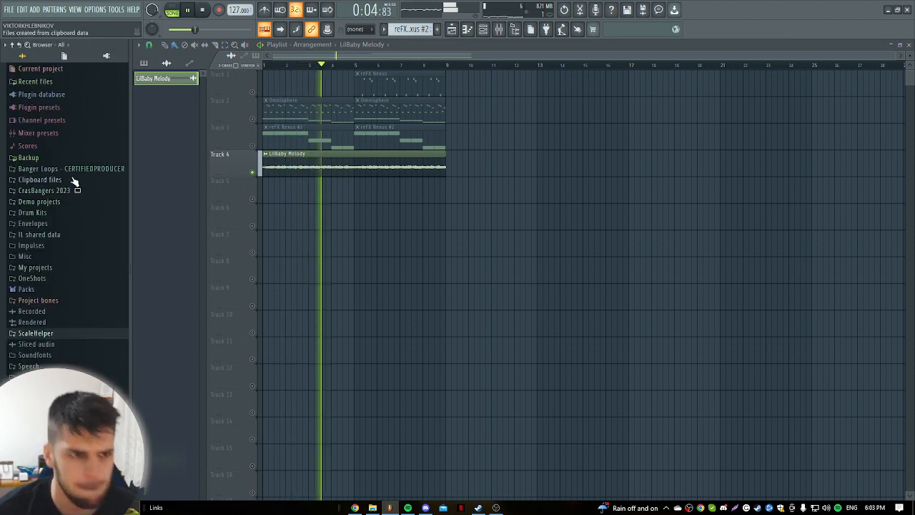
pyautogui.click(76, 213)
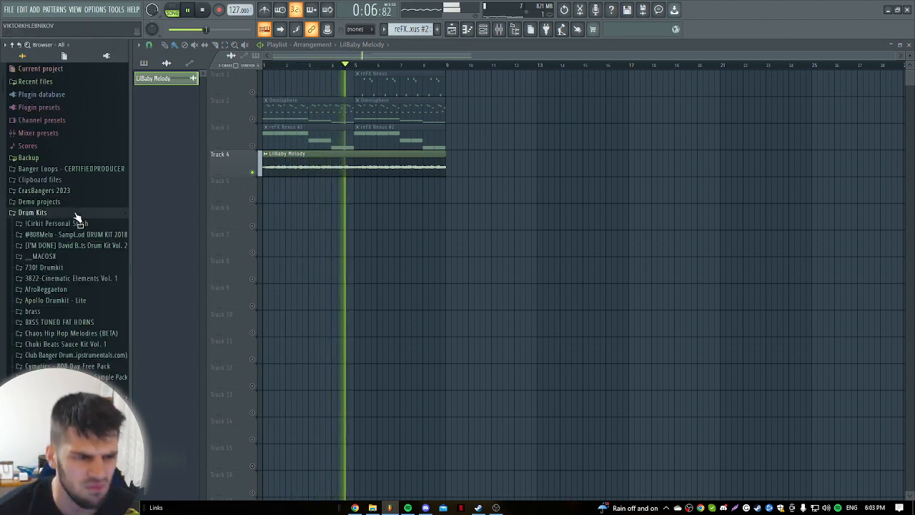
pyautogui.click(76, 213)
pyautogui.click(77, 194)
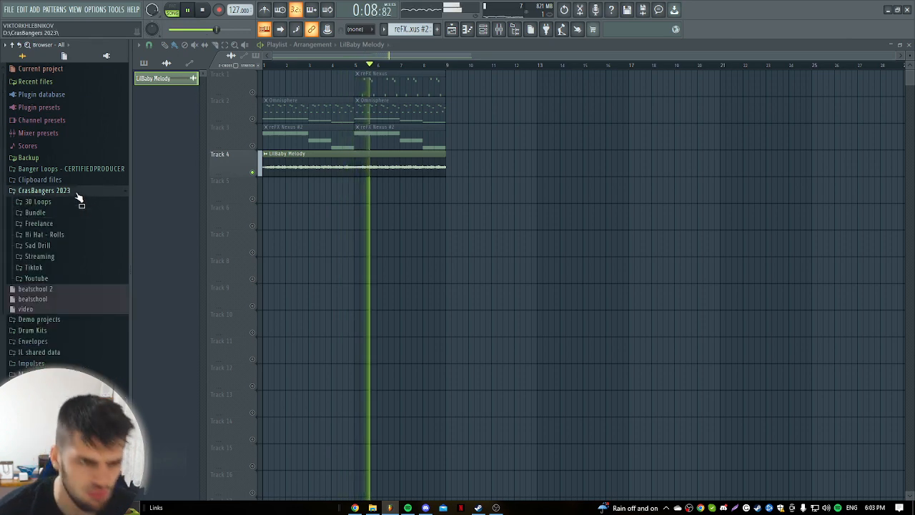
pyautogui.click(80, 199)
pyautogui.click(80, 204)
pyautogui.click(80, 205)
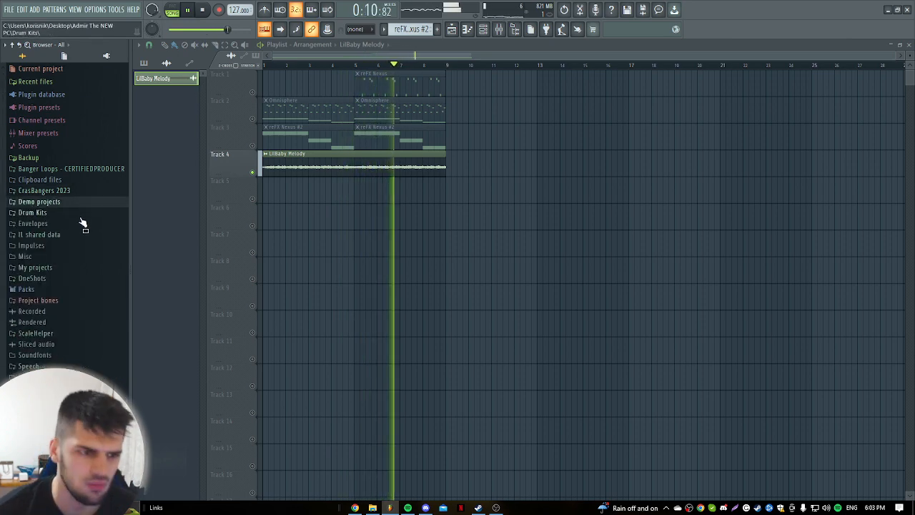
pyautogui.click(80, 213)
pyautogui.click(75, 214)
pyautogui.click(76, 192)
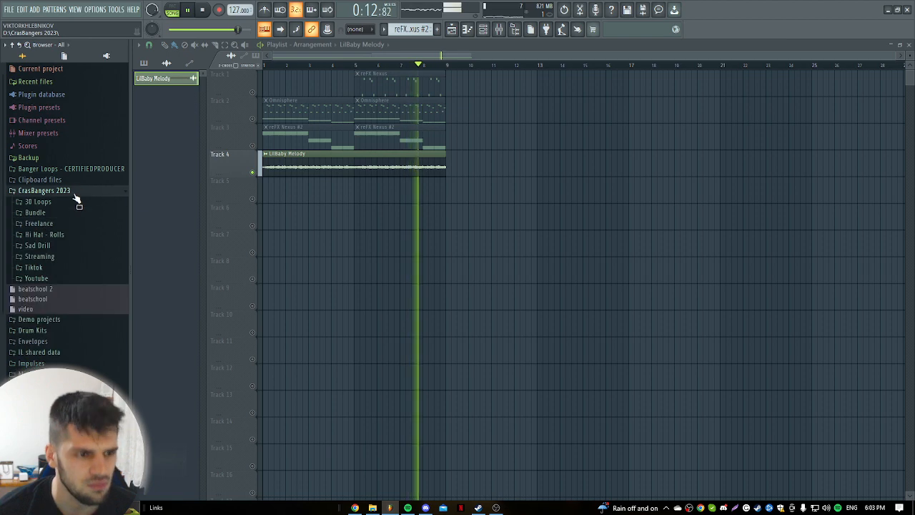
pyautogui.click(74, 214)
pyautogui.press('space')
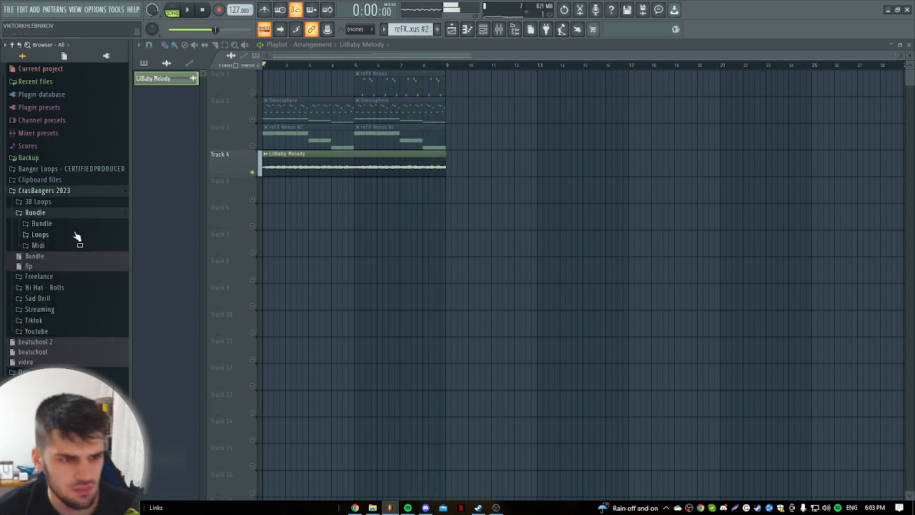
# Open the bundle's Drums > Full Drums folder and audition its CertifiedProducer drum loops
pyautogui.click(72, 231)
pyautogui.click(57, 150)
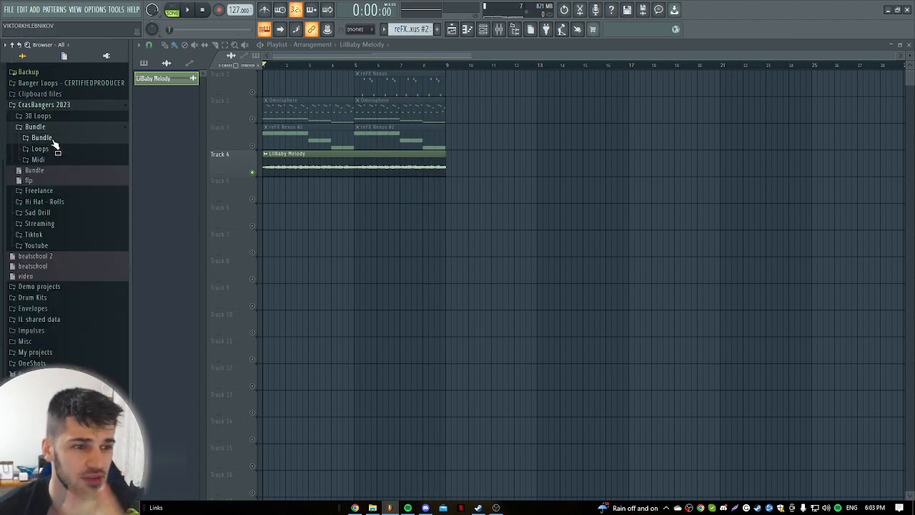
pyautogui.click(56, 138)
pyautogui.click(62, 149)
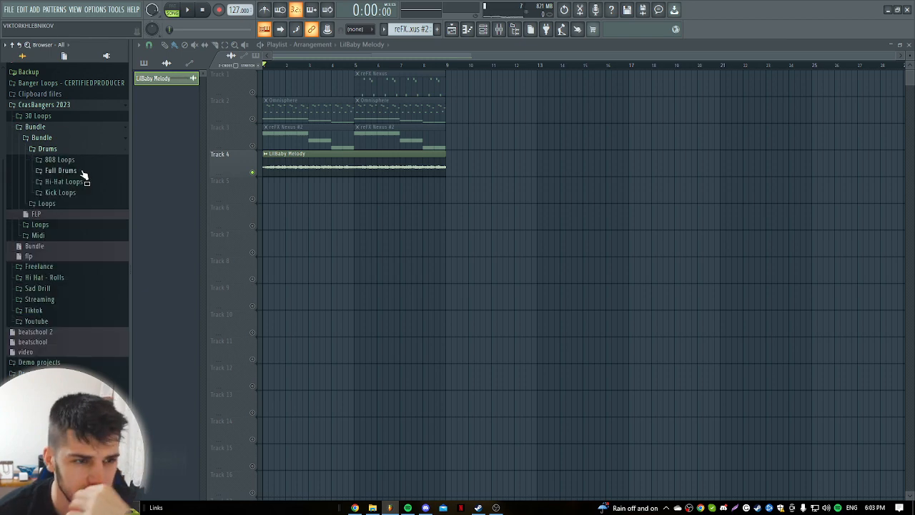
pyautogui.click(81, 170)
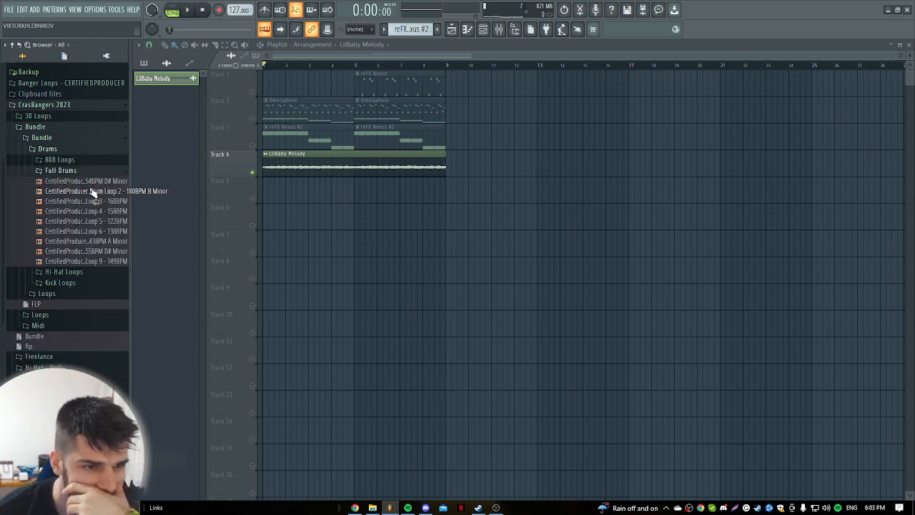
pyautogui.click(92, 181)
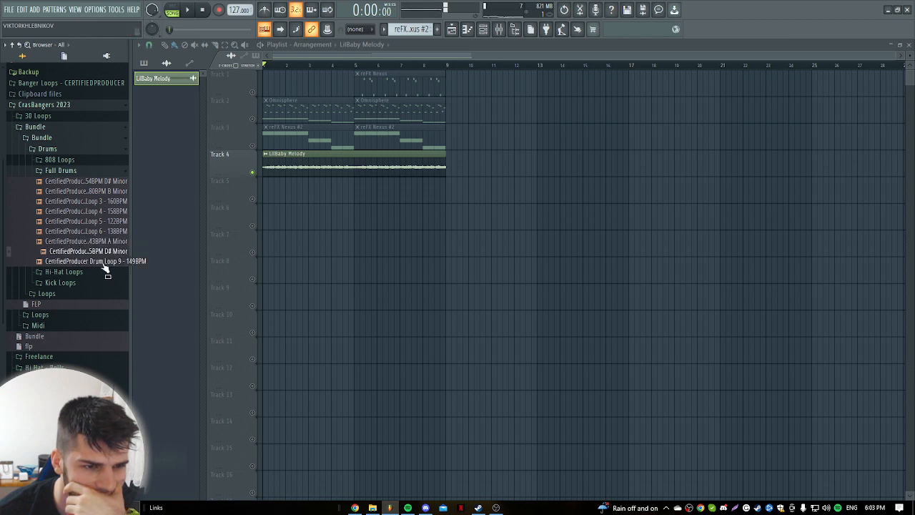
# Place CertifiedProducer Drum Loop 9 - 149BPM on Track 5 at bar 1, stretch it to end at bar 5 and unmute the track
pyautogui.moveTo(109, 269); pyautogui.dragTo(276, 186)
pyautogui.scroll(5, 300, 92)
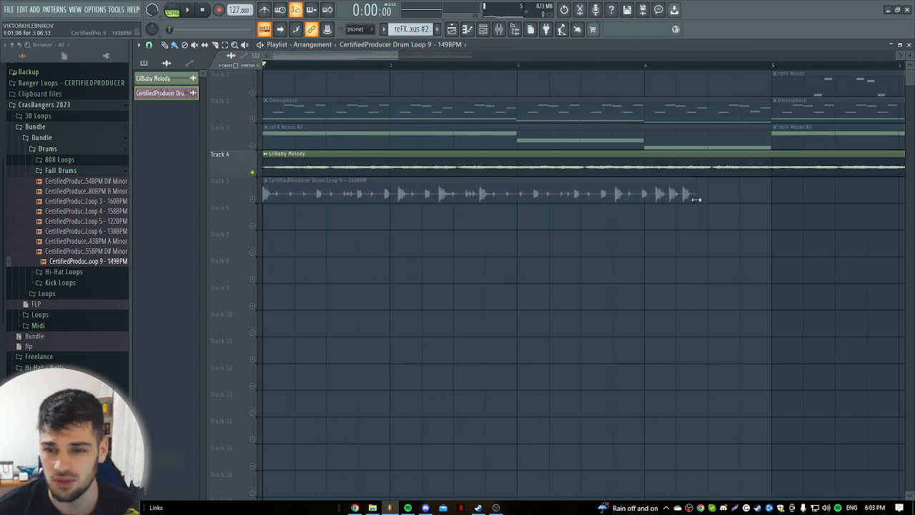
pyautogui.moveTo(696, 200); pyautogui.dragTo(772, 208)
pyautogui.scroll(3, 782, 217)
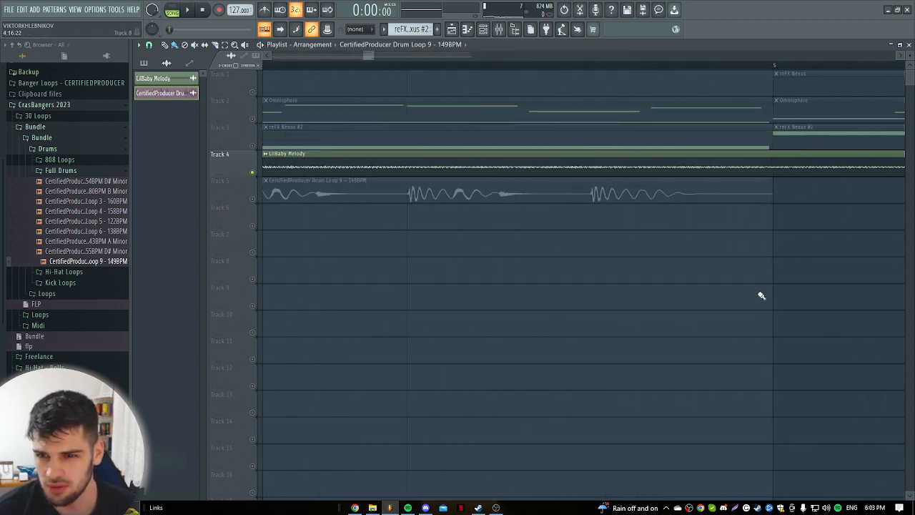
pyautogui.scroll(-3, 762, 296)
pyautogui.click(253, 199)
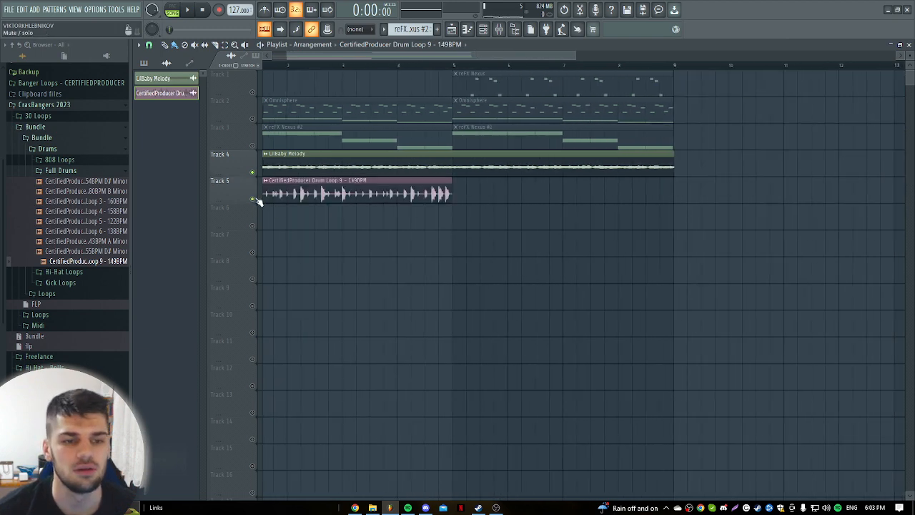
# Play the arrangement, repeat the drum loop across bars 5 to 9 and lower its channel volume to about 48%
pyautogui.press('space')
pyautogui.moveTo(461, 219); pyautogui.dragTo(401, 193)
pyautogui.hotkey('ctrl', 'b')
pyautogui.scroll(-3, 353, 276)
pyautogui.doubleClick(322, 198)
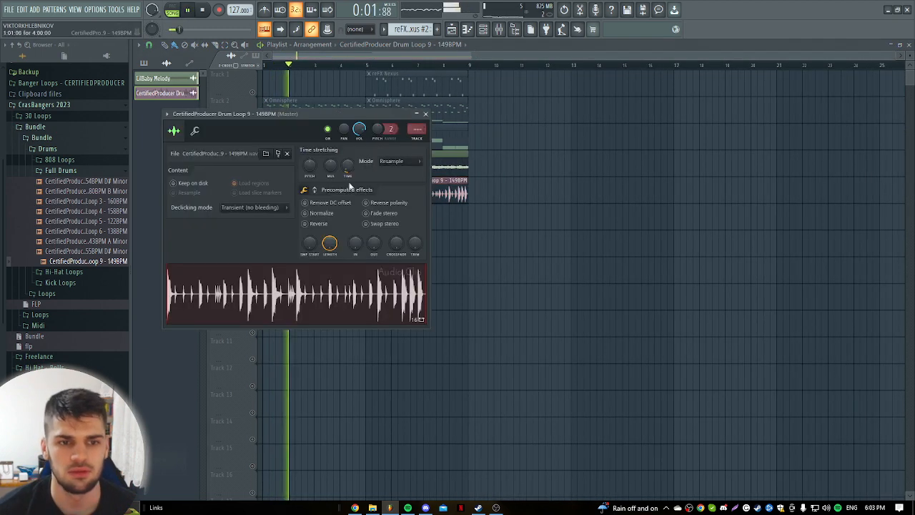
pyautogui.moveTo(359, 130); pyautogui.dragTo(359, 151)
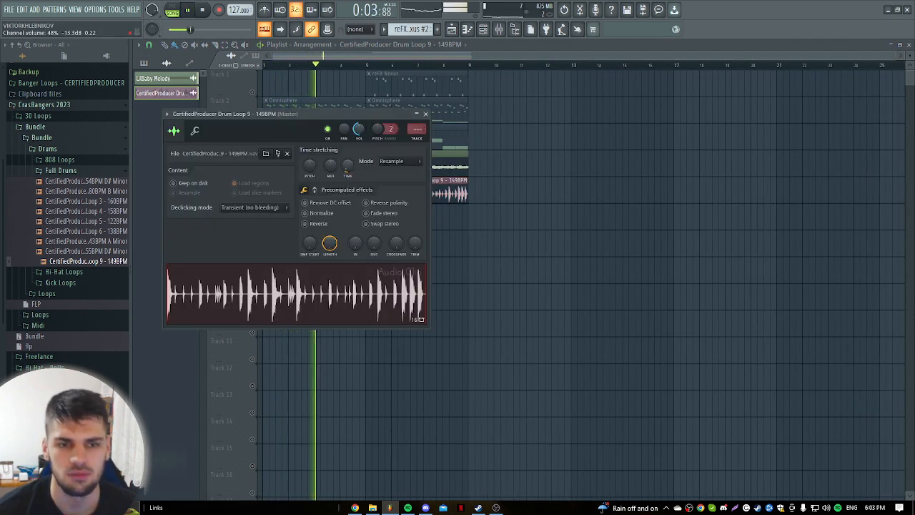
pyautogui.click(426, 114)
# Duplicate the melody and drum loop clips on Tracks 4 and 5 to fill bars 9 to 17
pyautogui.moveTo(490, 193); pyautogui.dragTo(292, 169)
pyautogui.hotkey('ctrl', 'b')
pyautogui.keyDown('ctrl'); pyautogui.click(441, 263); pyautogui.keyUp('ctrl')
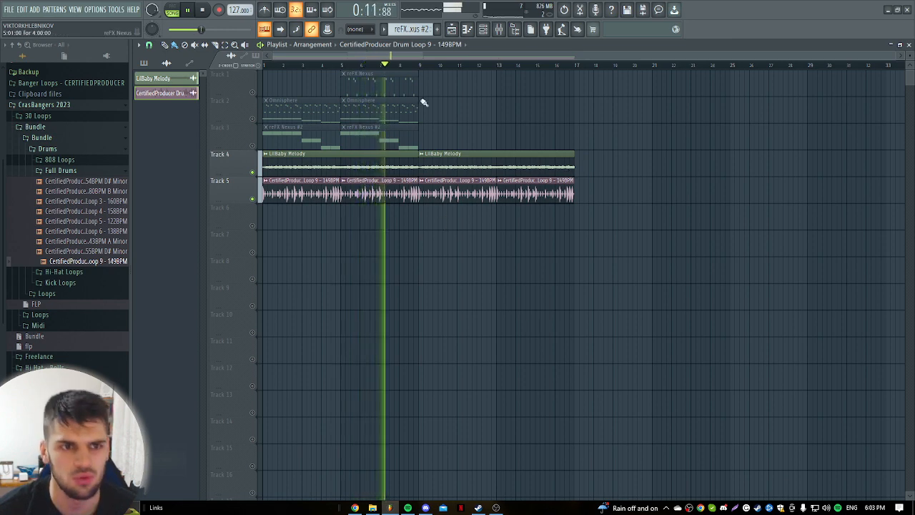
# Shorten the second LilBaby Melody clip to end at about bar 13, repeat it up to bar 17 and stop playback
pyautogui.moveTo(573, 172)
pyautogui.mouseDown()
pyautogui.moveTo(490, 178)
pyautogui.moveTo(576, 162)
pyautogui.moveTo(844, 168)
pyautogui.moveTo(827, 170)
pyautogui.mouseUp()
pyautogui.scroll(5, 495, 176)
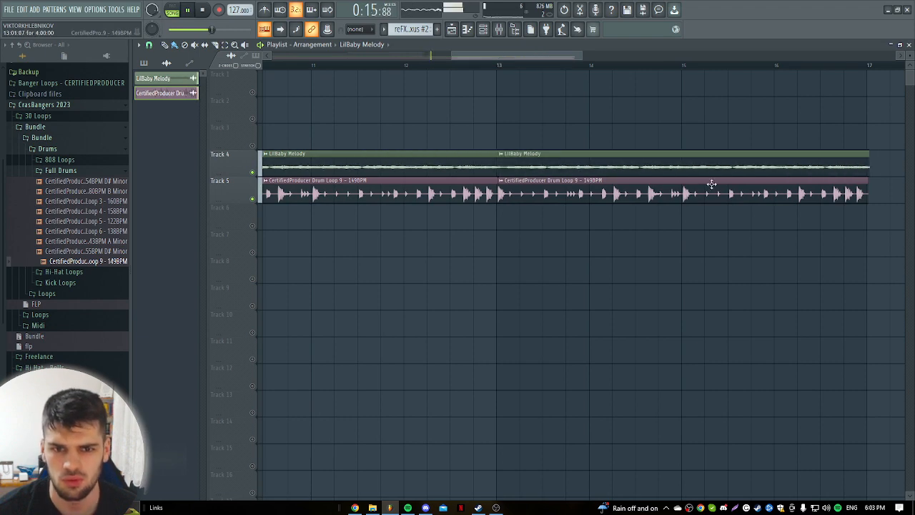
pyautogui.scroll(-3, 558, 161)
pyautogui.rightClick(533, 164)
pyautogui.scroll(5, 529, 171)
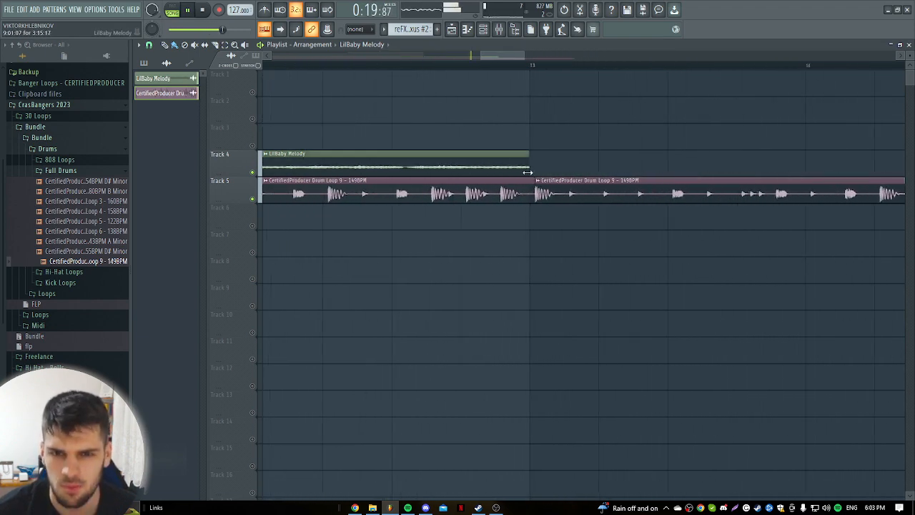
pyautogui.keyDown('ctrl'); pyautogui.click(529, 168); pyautogui.keyUp('ctrl')
pyautogui.hotkey('ctrl', 'b')
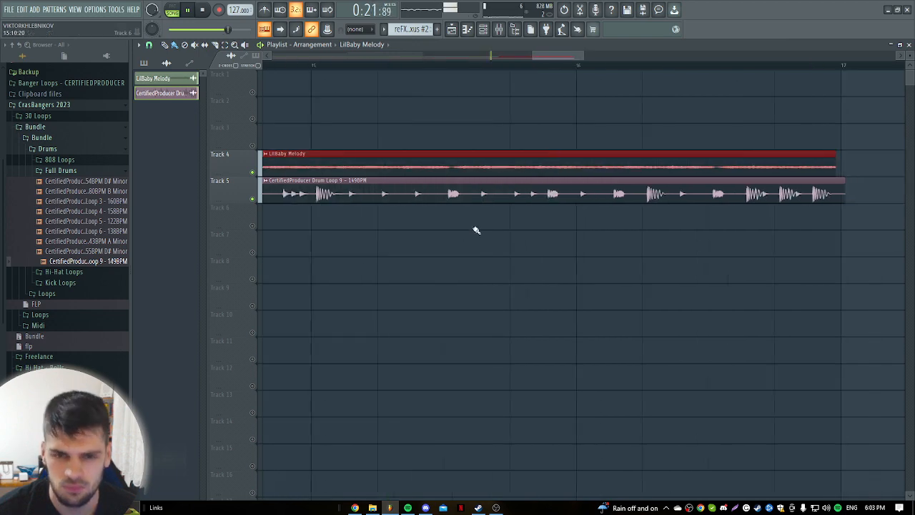
pyautogui.scroll(-5, 446, 327)
pyautogui.keyDown('ctrl'); pyautogui.click(460, 287); pyautogui.keyUp('ctrl')
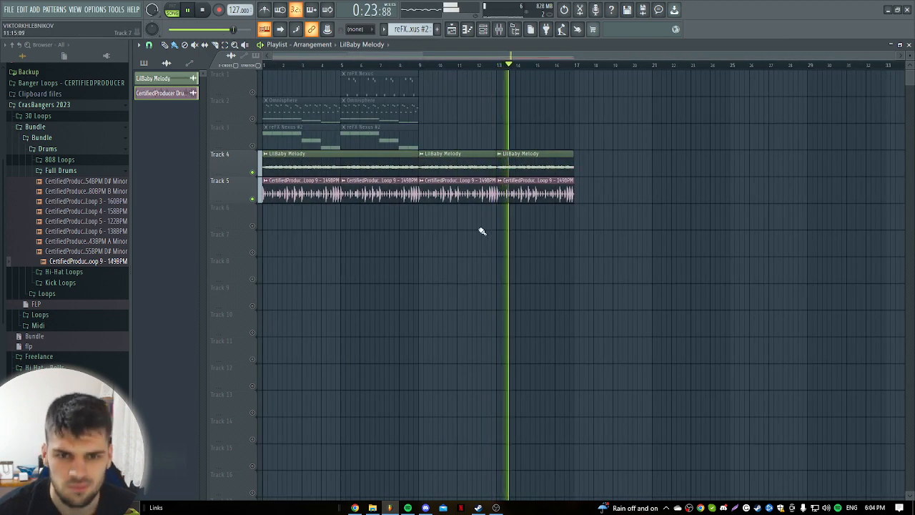
pyautogui.press('space')
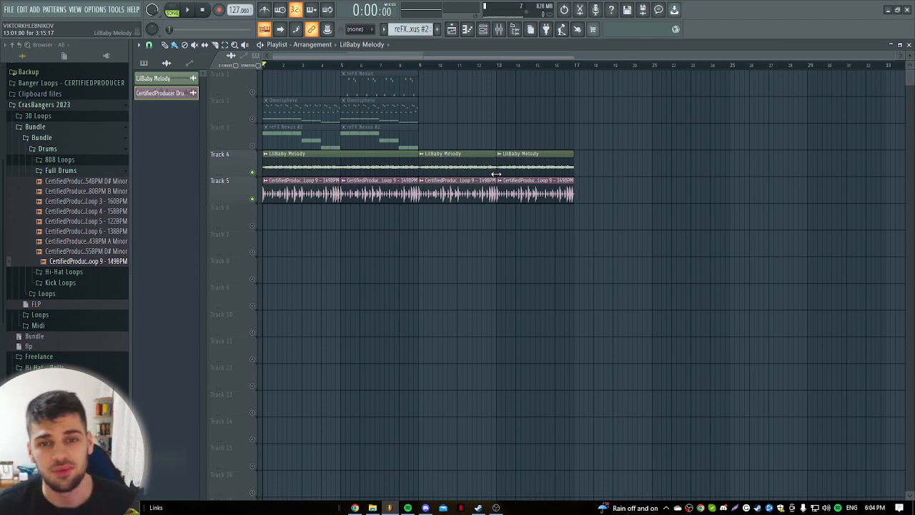
# Delete all drum loop clips from Track 5 while keeping the melody clips on Track 4
pyautogui.rightClick(535, 186)
pyautogui.rightClick(458, 184)
pyautogui.rightClick(383, 183)
pyautogui.rightClick(363, 175)
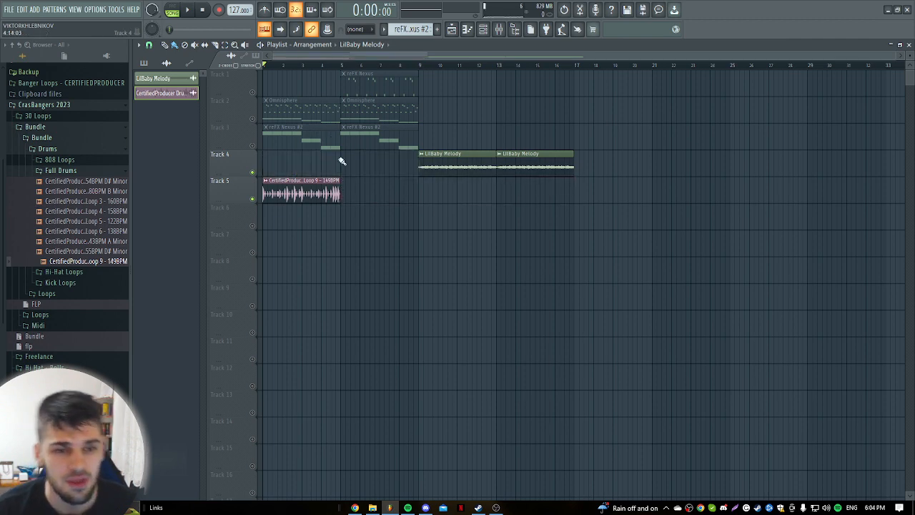
pyautogui.hotkey('ctrl', 'z')
pyautogui.rightClick(328, 191)
pyautogui.rightClick(380, 193)
pyautogui.rightClick(458, 196)
pyautogui.rightClick(535, 198)
# Route the LilBaby Melody channel to mixer Insert 5
pyautogui.doubleClick(337, 167)
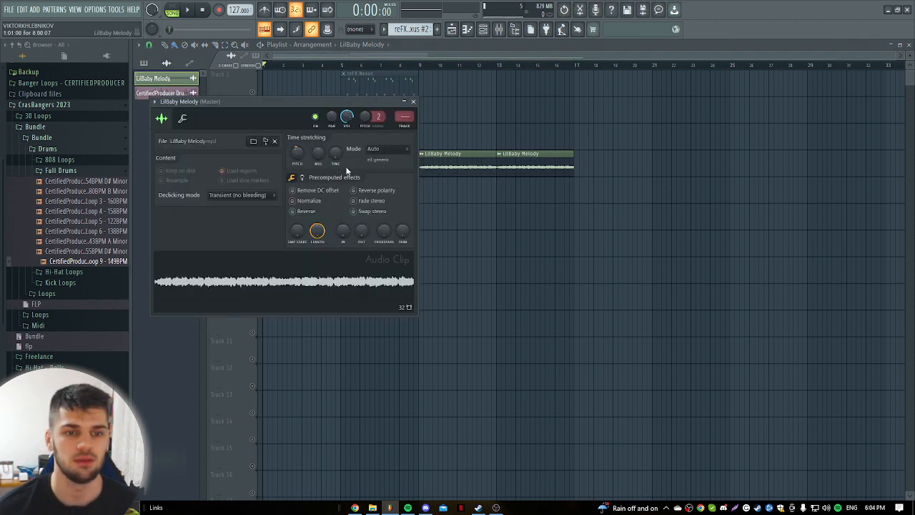
pyautogui.press('Escape')
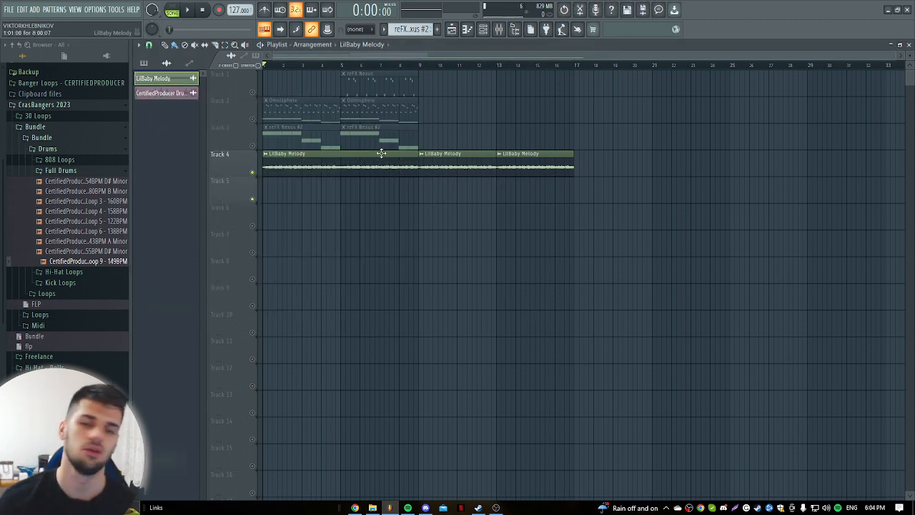
pyautogui.doubleClick(460, 162)
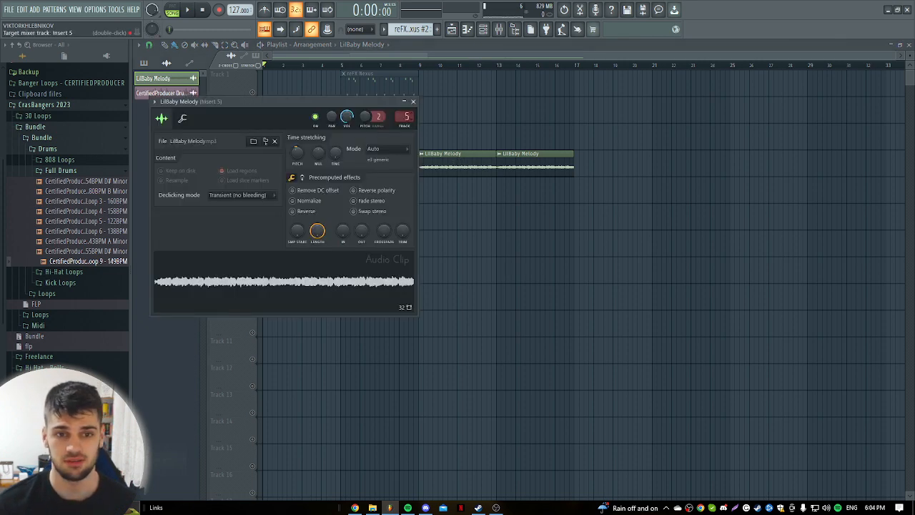
# Load the Portal effect into slot 4 of mixer Insert 5
pyautogui.click(500, 32)
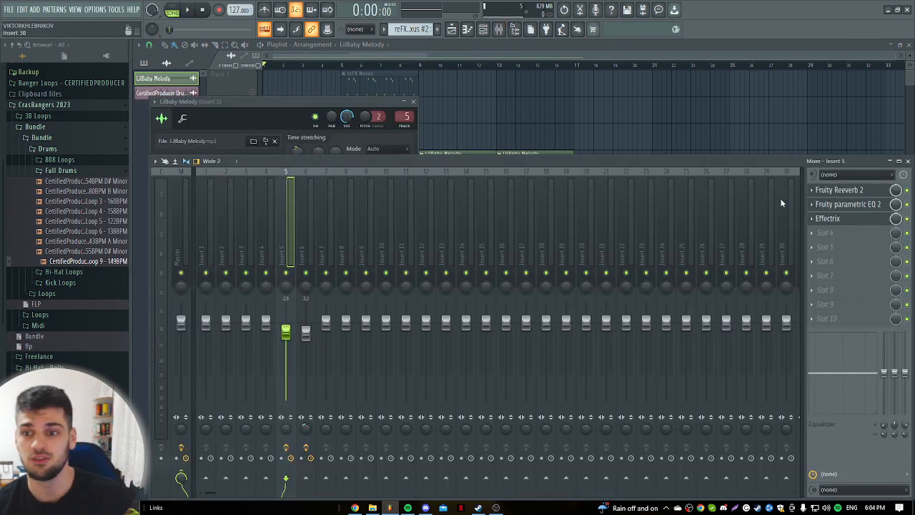
pyautogui.click(857, 234)
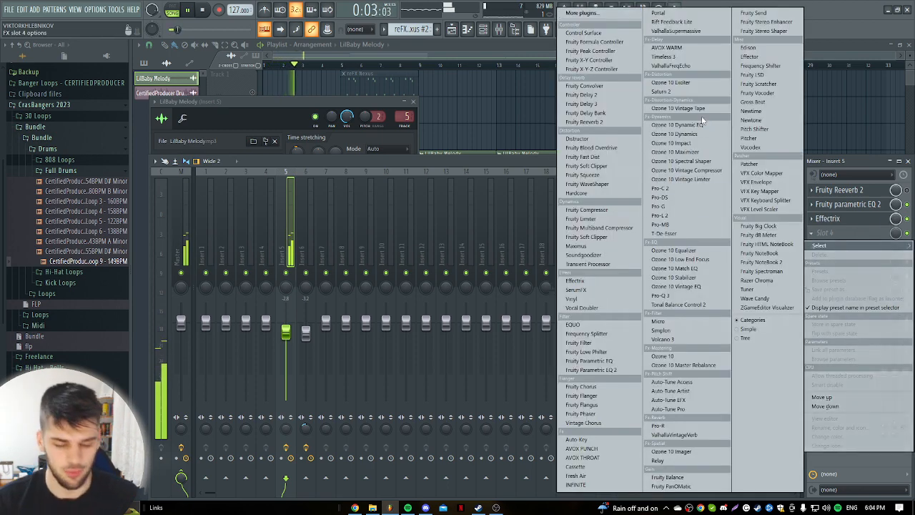
pyautogui.press('p')
pyautogui.press('p')
pyautogui.press('p')
pyautogui.press('p')
pyautogui.press('p')
pyautogui.press('p')
pyautogui.press('p')
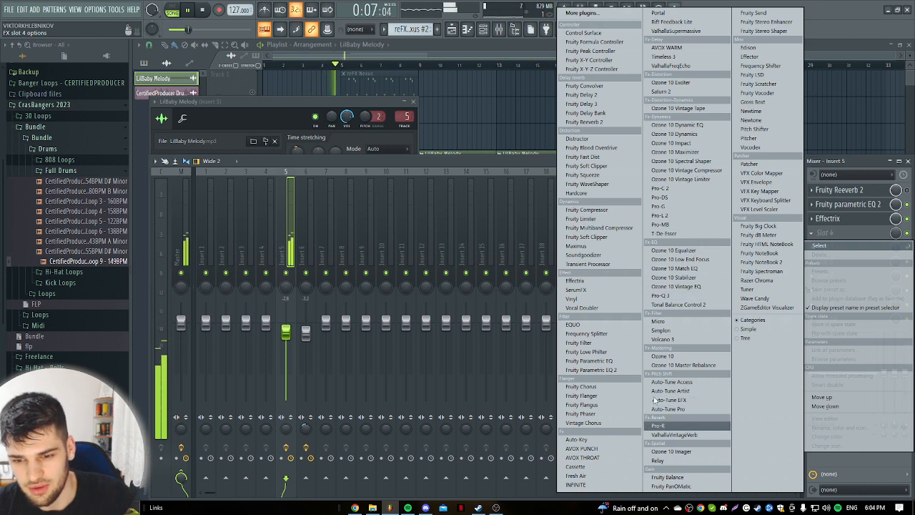
pyautogui.press('p')
pyautogui.press('p')
pyautogui.press('p')
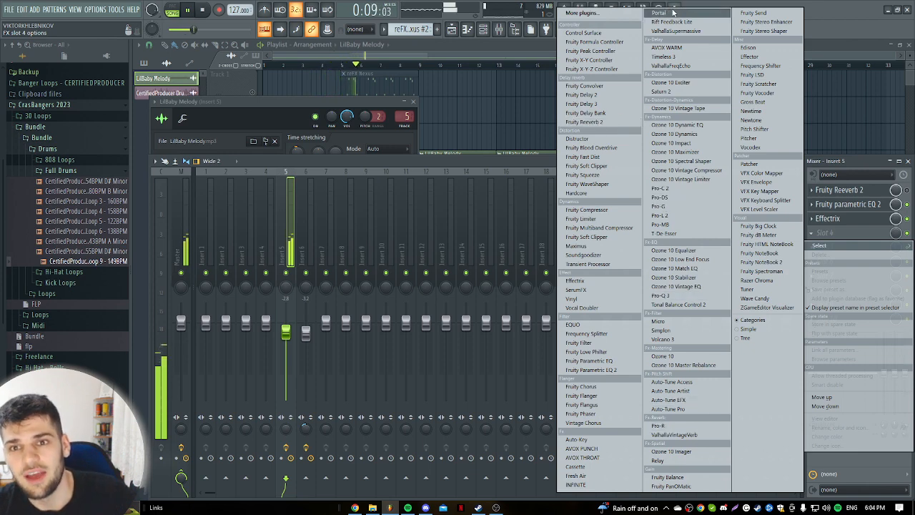
pyautogui.click(658, 13)
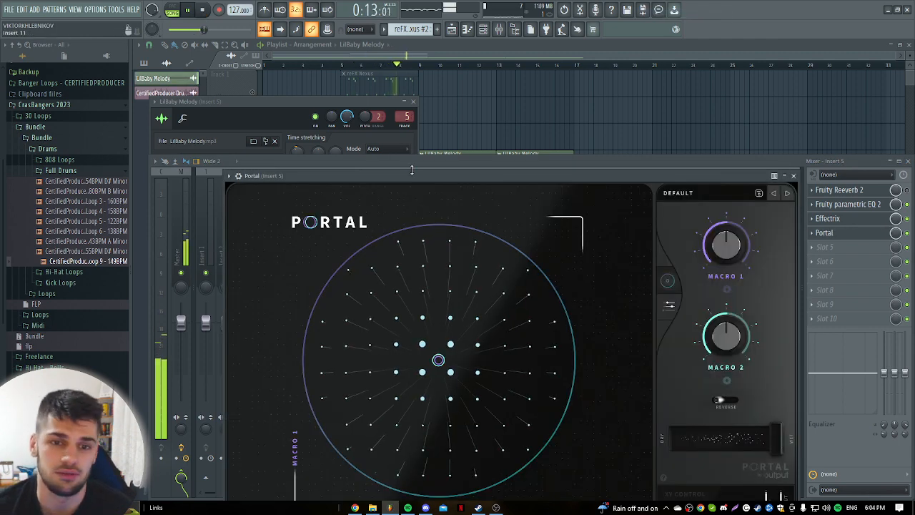
# Audition the Time Twist preset from Portal's Pitch category and load the Mangle Smear preset
pyautogui.moveTo(410, 170); pyautogui.dragTo(387, 81)
pyautogui.click(640, 102)
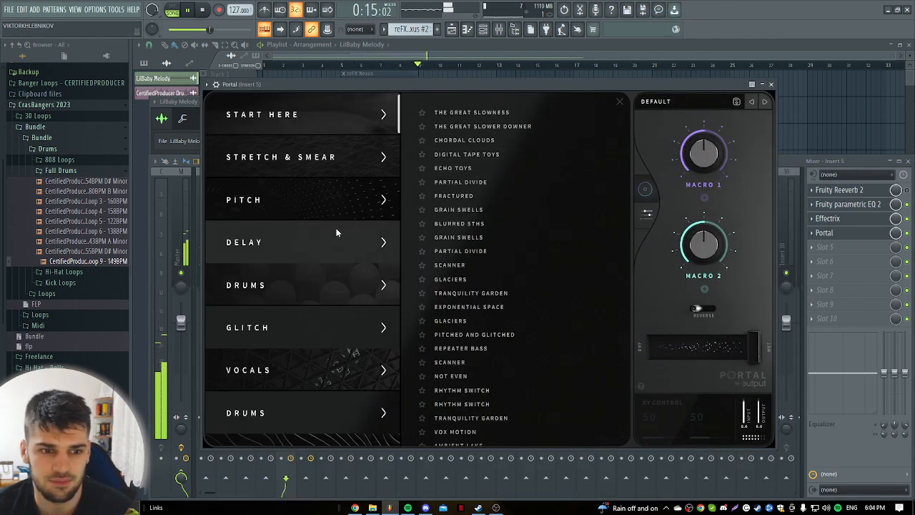
pyautogui.click(457, 182)
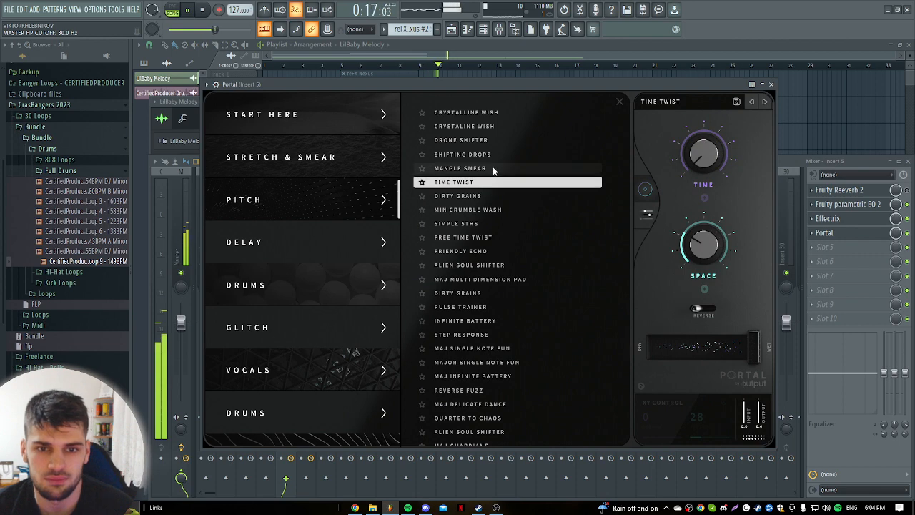
pyautogui.click(492, 168)
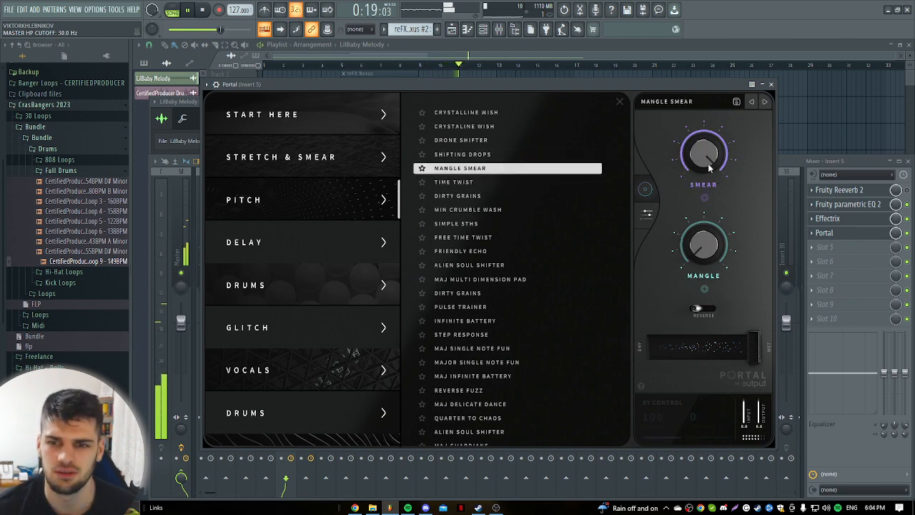
# Set Portal's dry/wet mix to 31 percent, toggle the effect slot to compare and stop playback
pyautogui.moveTo(755, 348); pyautogui.dragTo(685, 350)
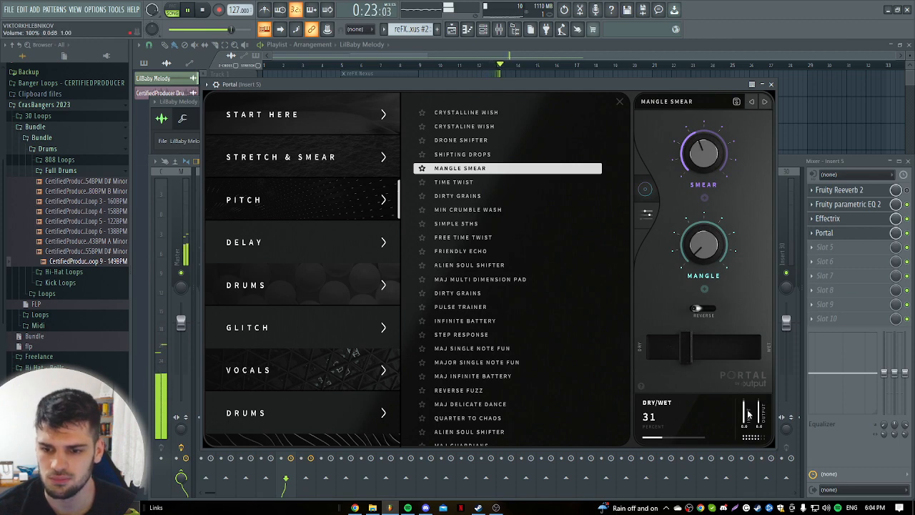
pyautogui.click(907, 234)
pyautogui.rightClick(805, 107)
pyautogui.press('space')
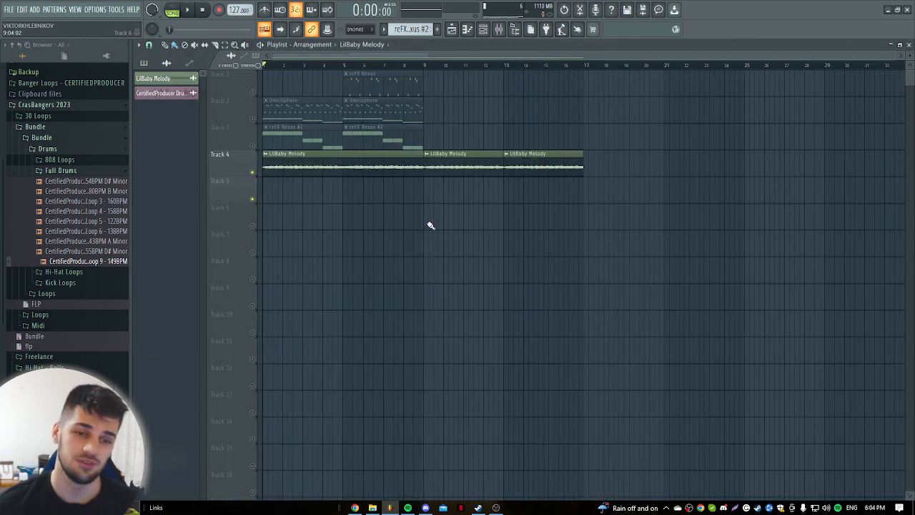